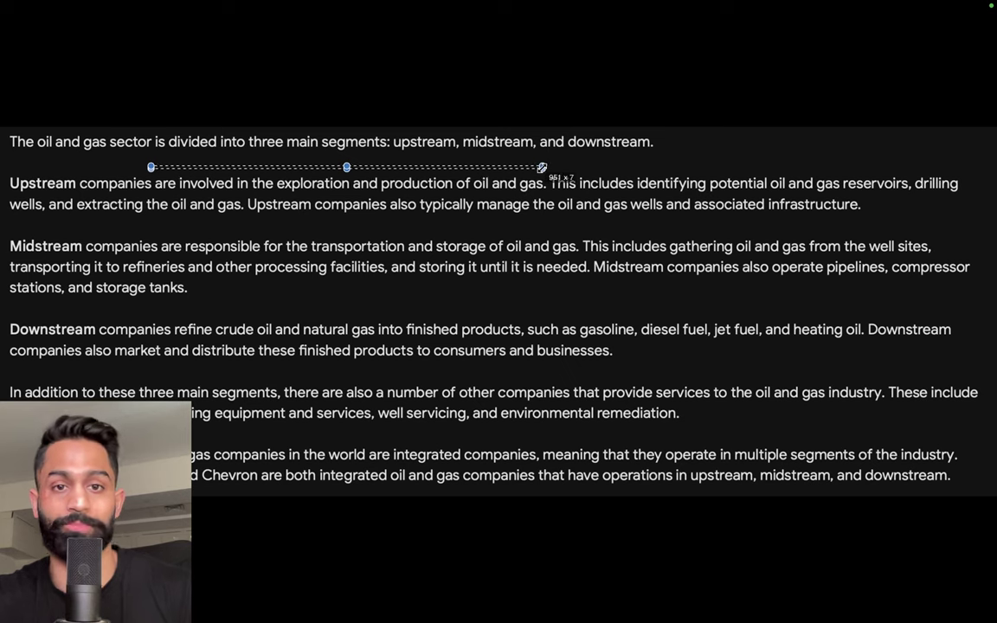
- Mark the sentences defining upstream, midstream and downstream companies in the oil and gas sector overview
left_click_drag(541, 167, 541, 194)
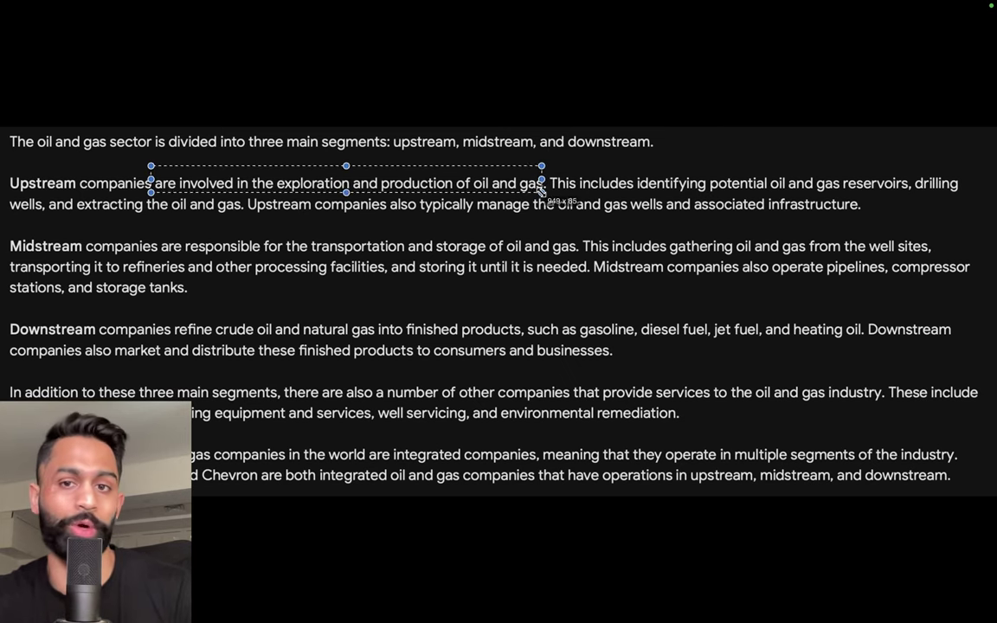
left_click(124, 237)
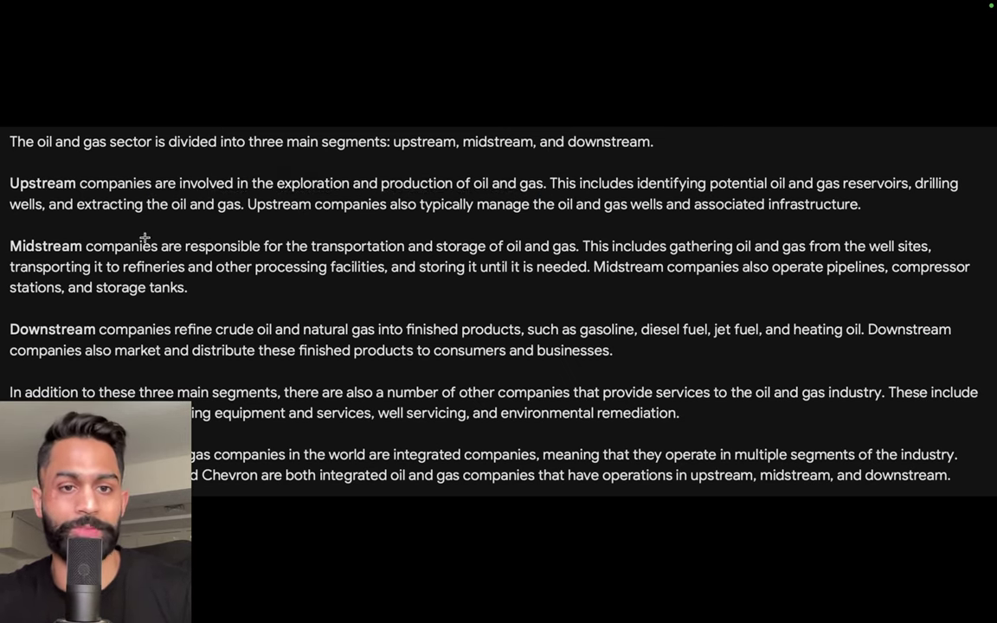
left_click_drag(128, 234, 581, 254)
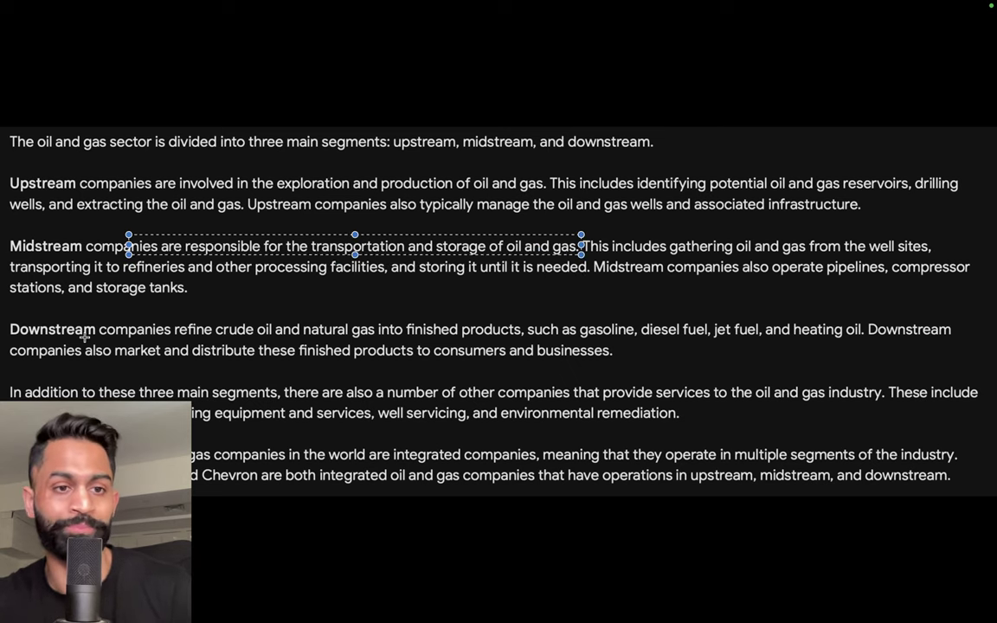
left_click_drag(89, 311, 844, 336)
key("Return")
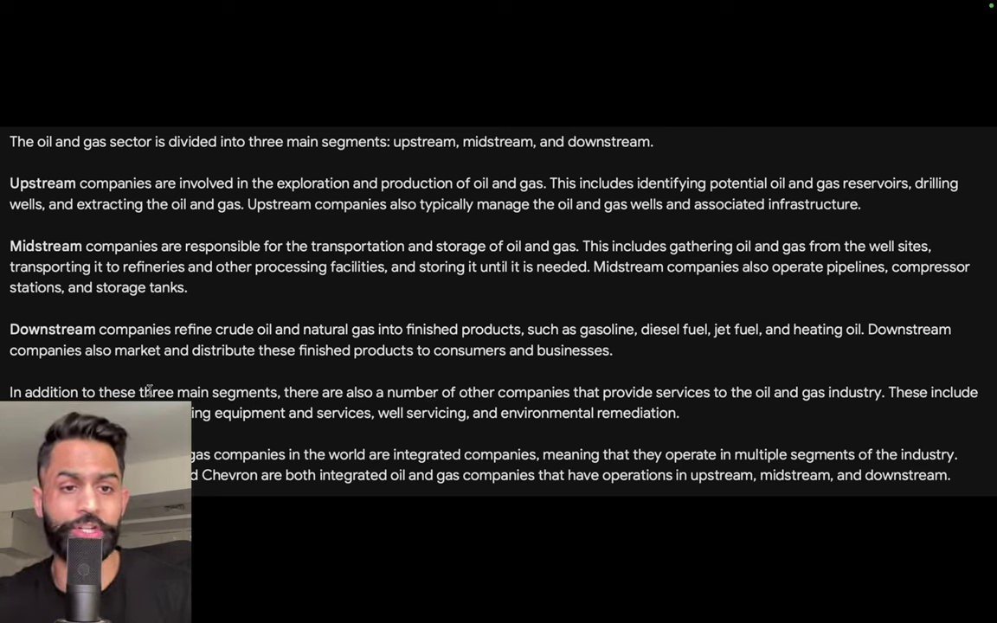
- Mark the passages about oil and gas service companies and integrated companies at the end of the overview
left_click_drag(137, 379, 876, 405)
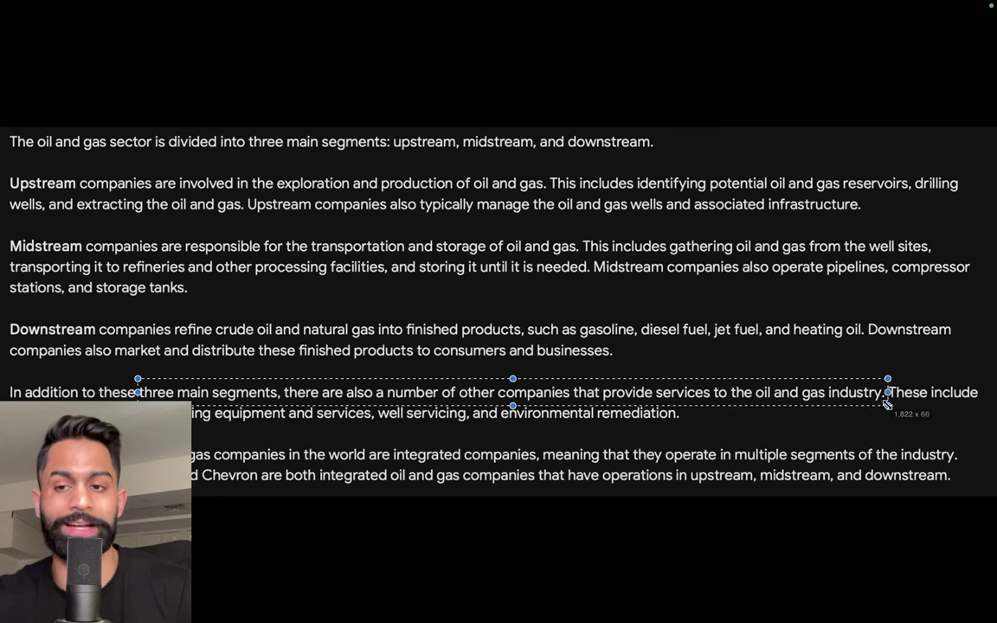
key("Return")
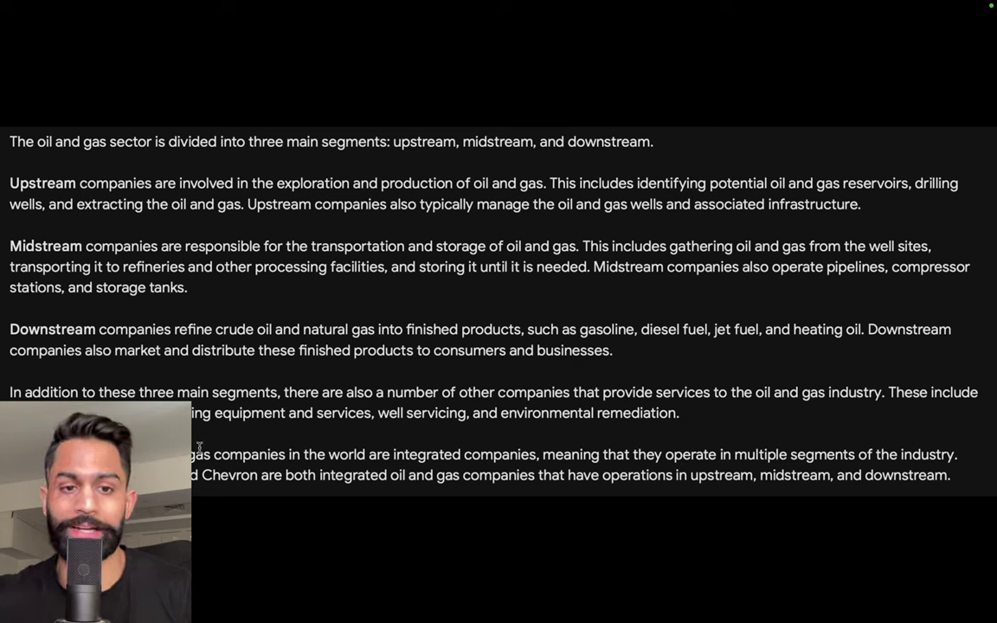
left_click_drag(272, 443, 942, 456)
key("Return")
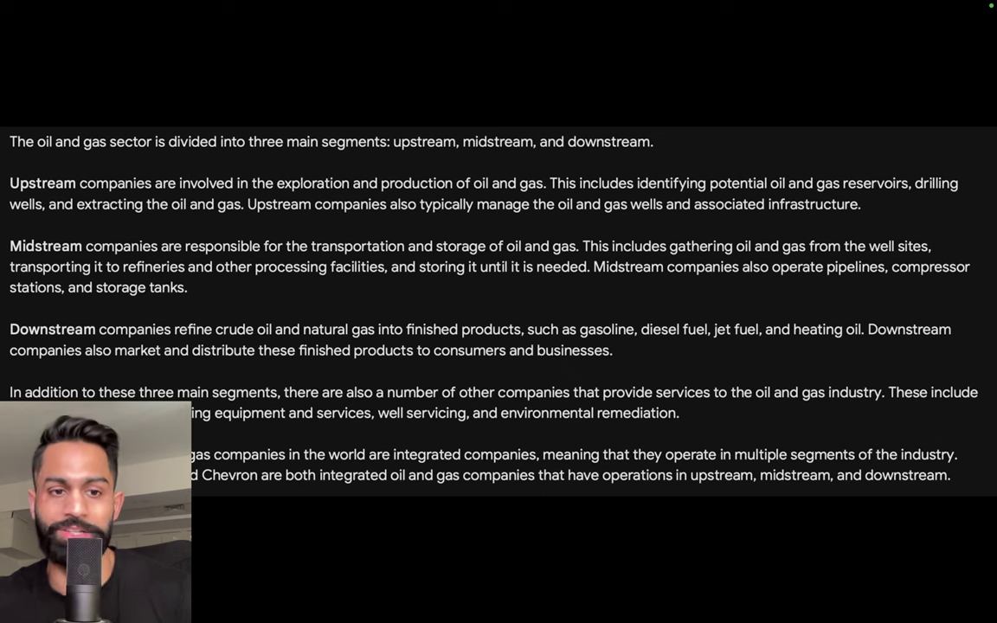
left_click_drag(258, 492, 934, 455)
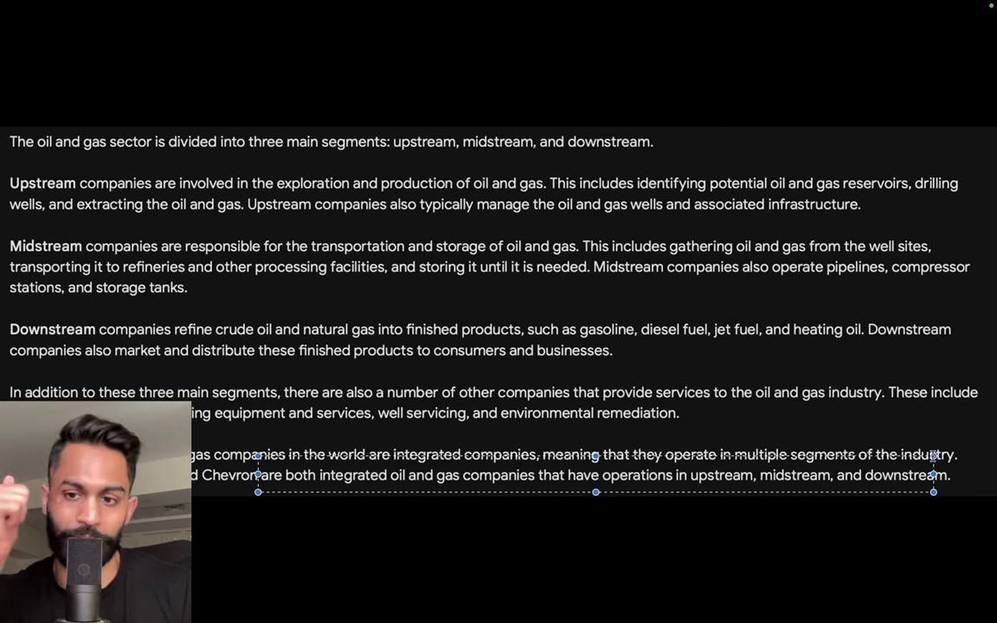
key("Return")
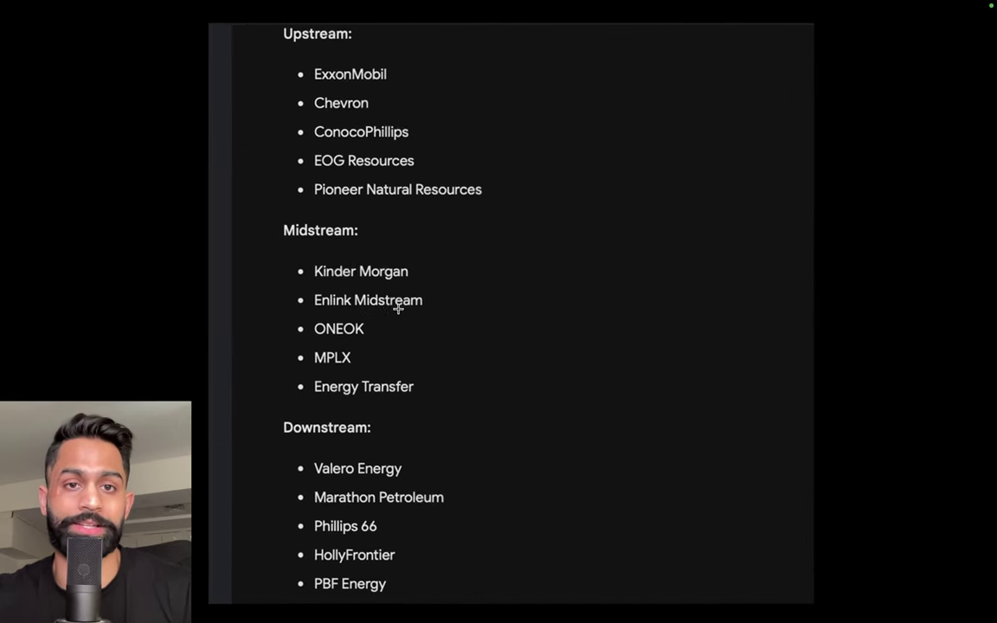
- Mark the example companies listed under Upstream, Midstream and Downstream
left_click_drag(258, 55, 436, 113)
left_click_drag(256, 201, 470, 410)
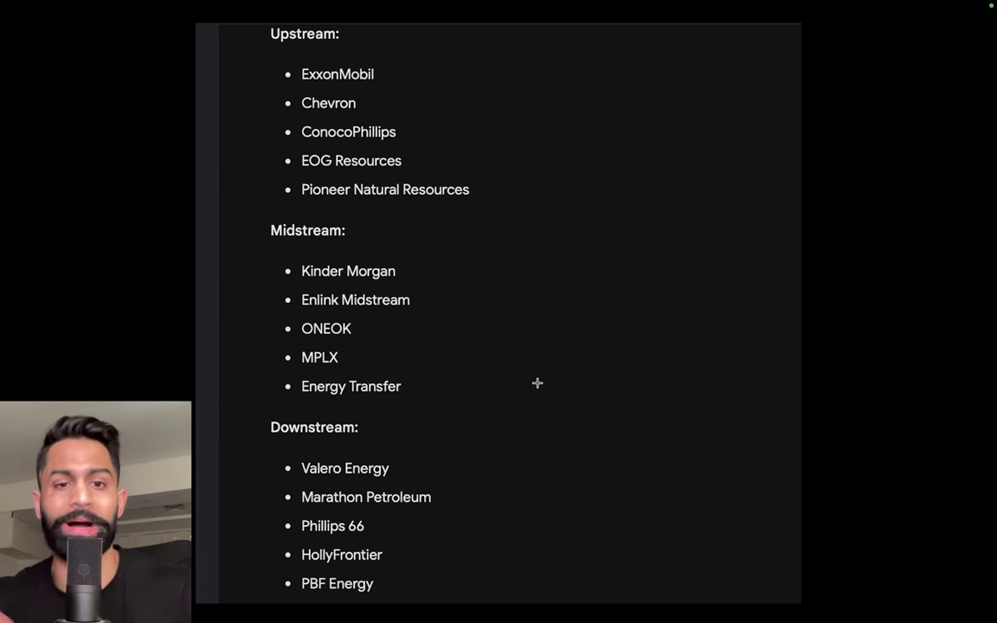
left_click_drag(253, 406, 472, 600)
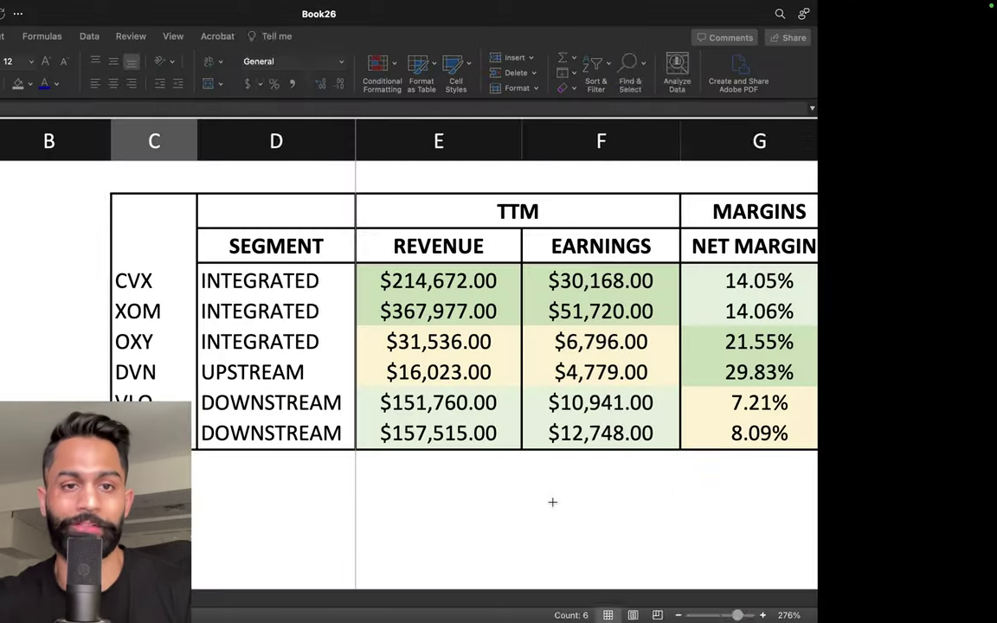
- In the Excel workbook, review the segment assigned to each ticker from CVX to MPC in C4:D9, ending on OXY
scroll(383, 345, "up", 5, "ctrl")
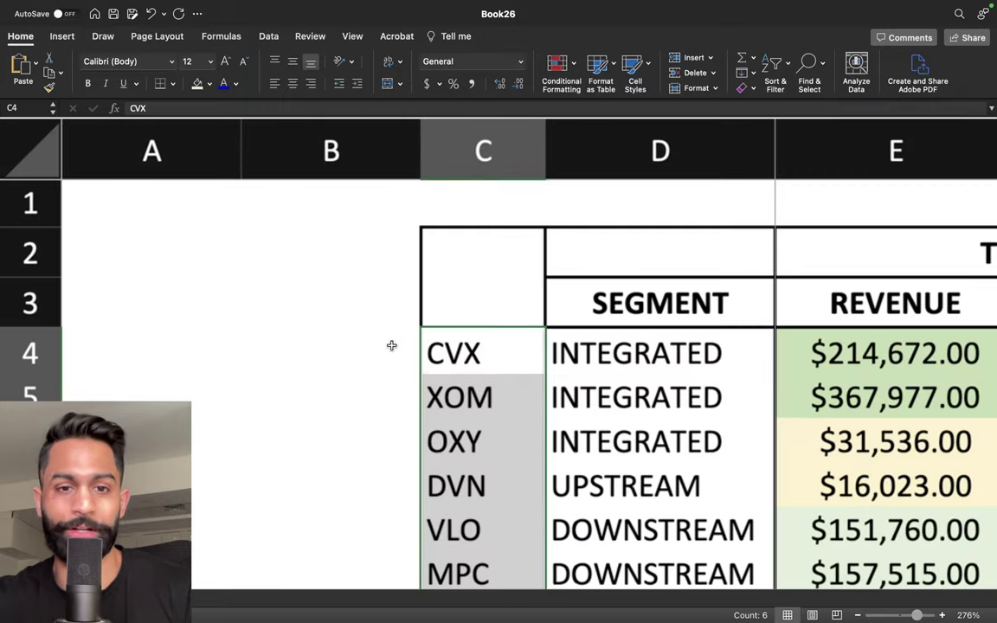
scroll(490, 423, "down", 1)
scroll(490, 422, "down", 1)
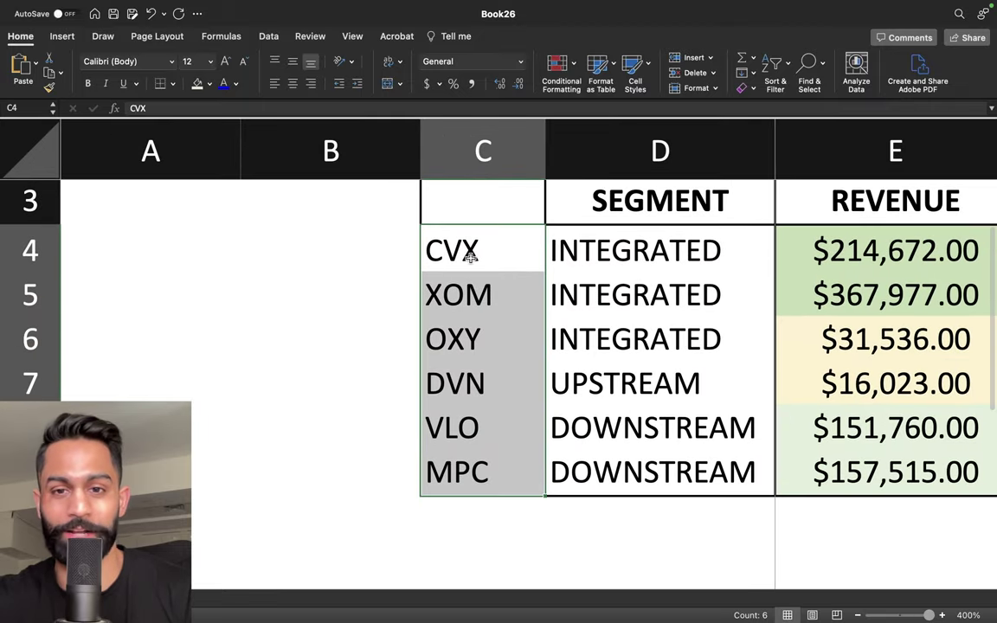
left_click_drag(470, 251, 606, 295)
left_click(482, 340)
left_click_drag(483, 340, 639, 341)
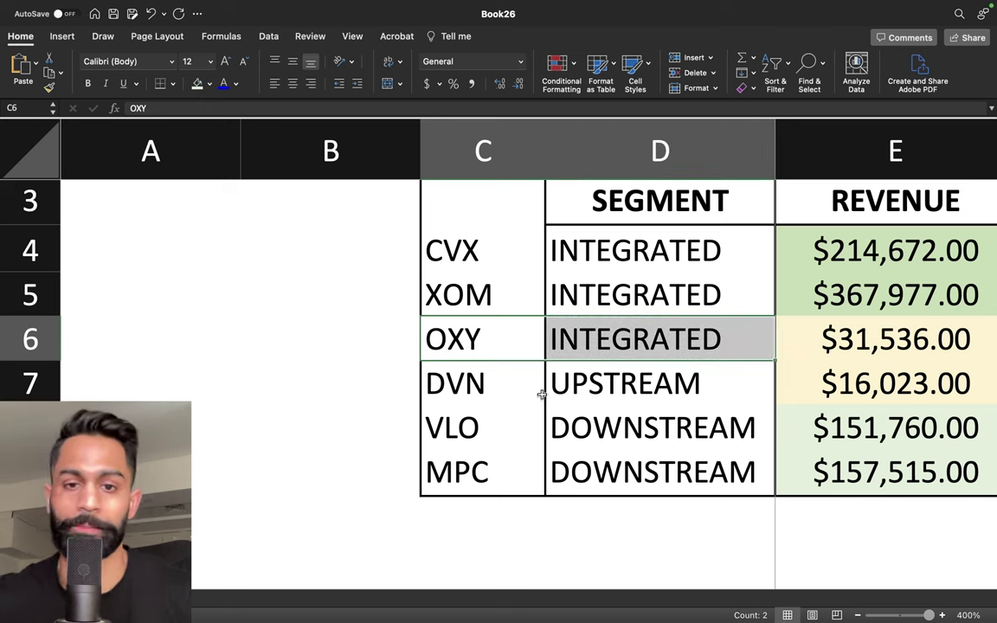
left_click_drag(476, 384, 667, 387)
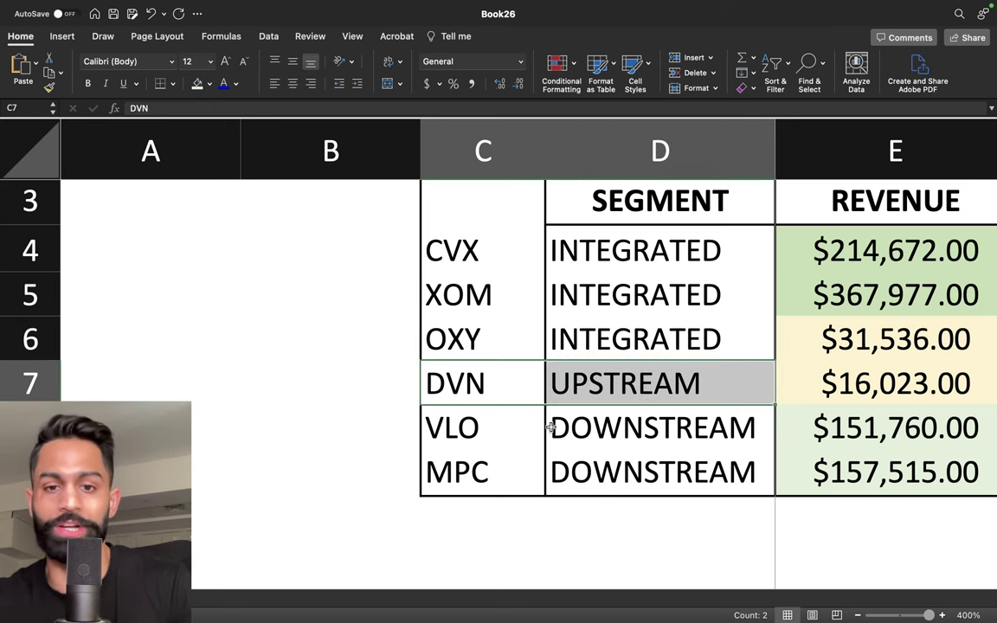
left_click_drag(523, 421, 669, 465)
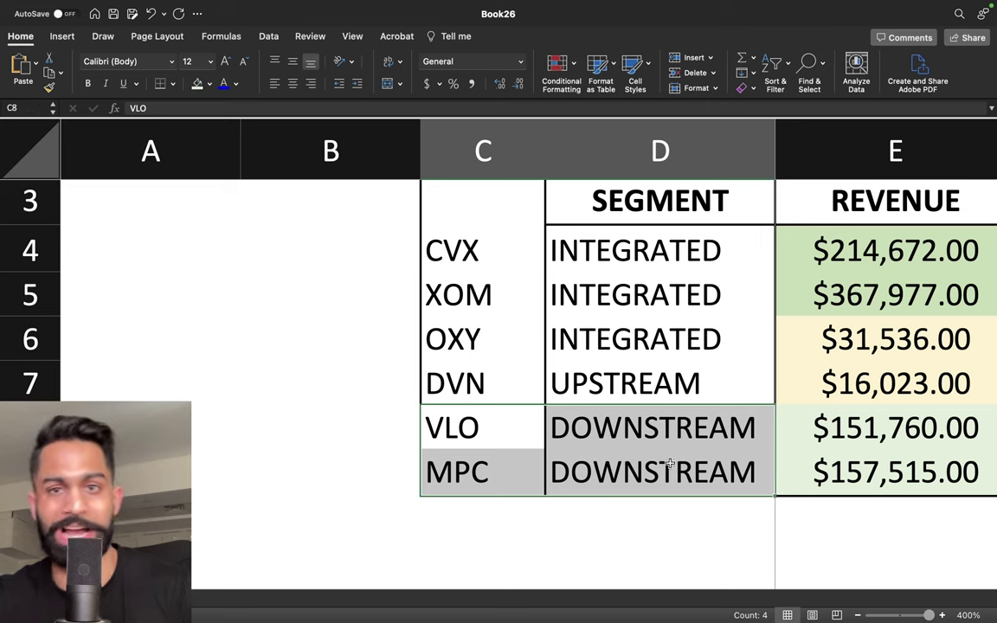
left_click_drag(494, 248, 634, 459)
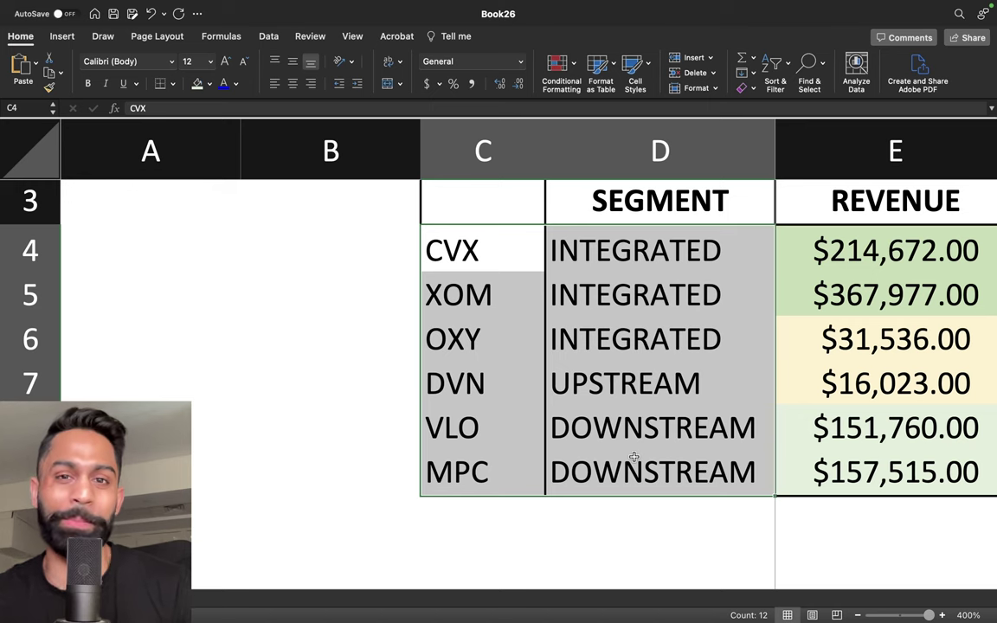
left_click_drag(495, 347, 672, 343)
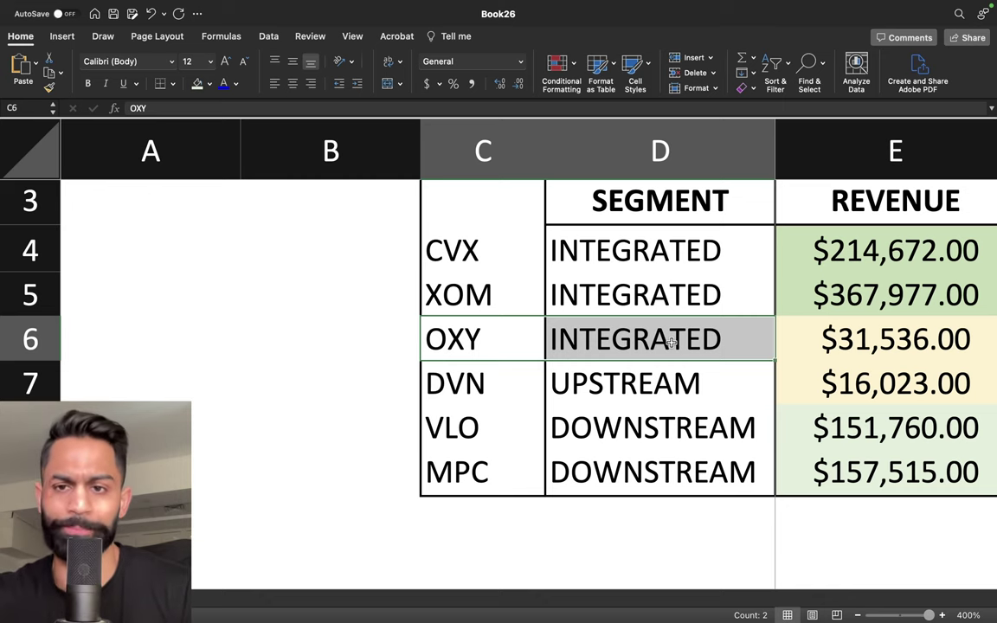
- Examine the TTM revenue of the integrated companies CVX and XOM in E4:E5
scroll(672, 343, "up", 1)
scroll(952, 360, "right", 1)
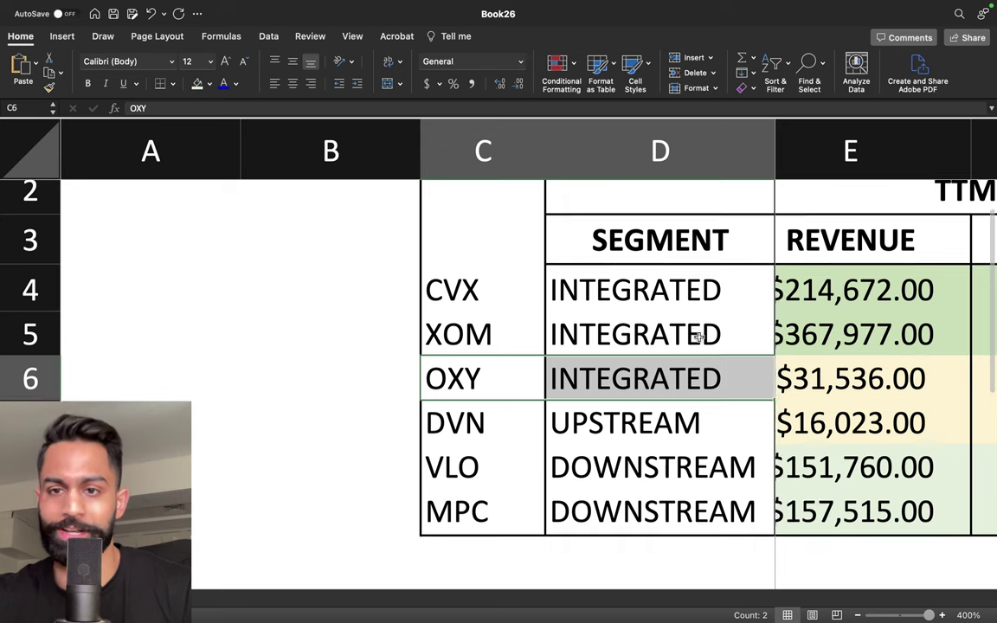
scroll(697, 337, "down", 5)
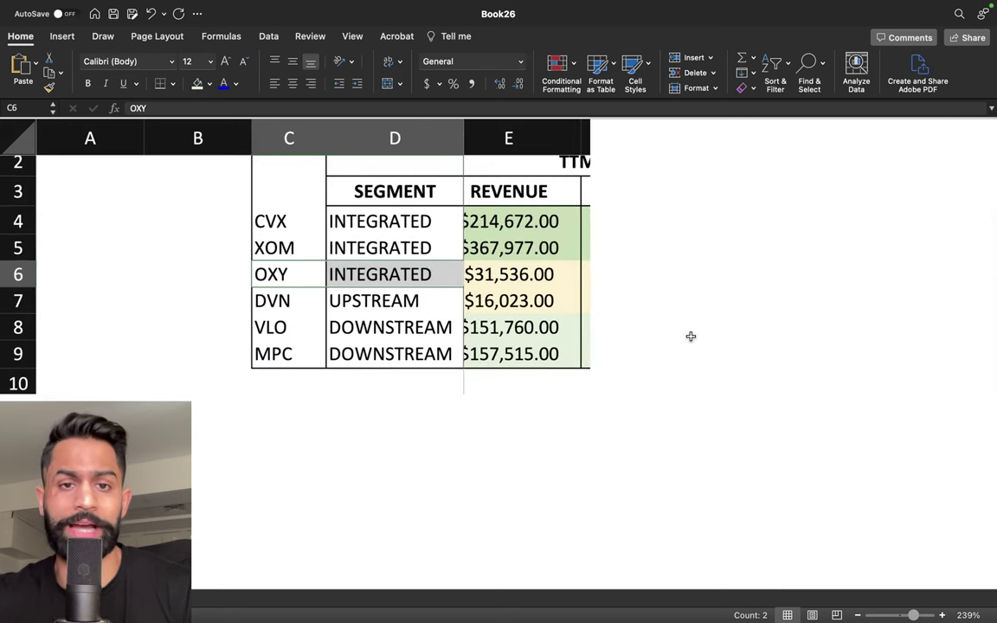
scroll(697, 337, "right", 3)
scroll(465, 273, "up", 2)
scroll(701, 314, "left", 2)
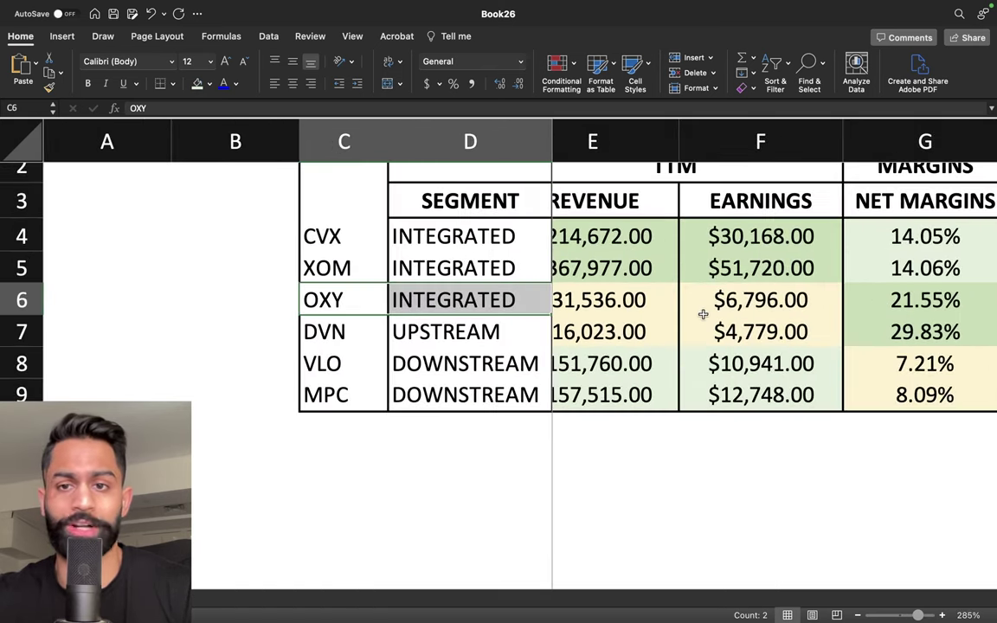
scroll(703, 314, "up", 1)
left_click_drag(606, 273, 651, 318)
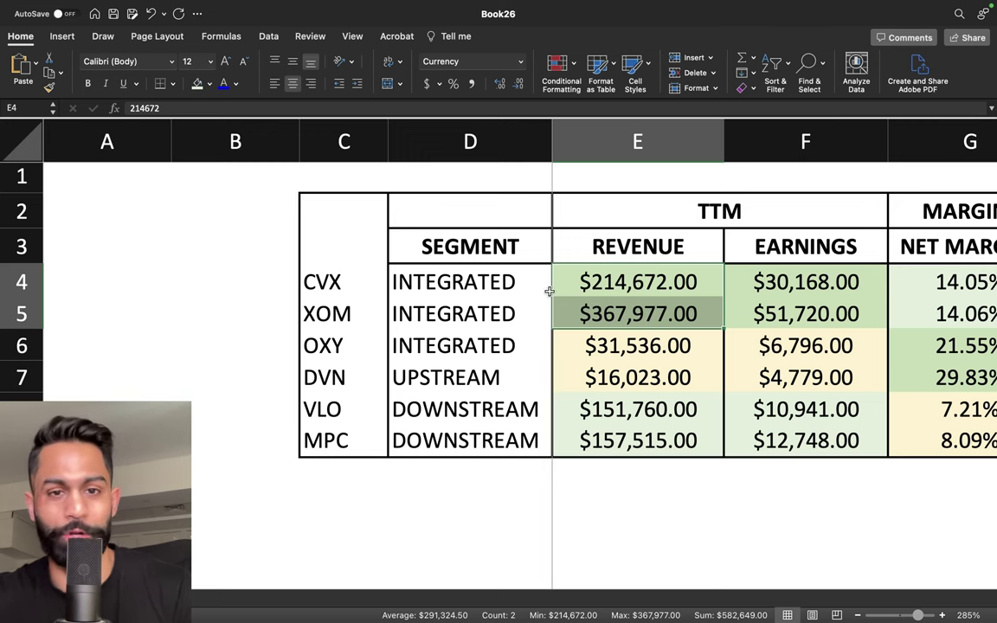
left_click_drag(333, 313, 616, 317)
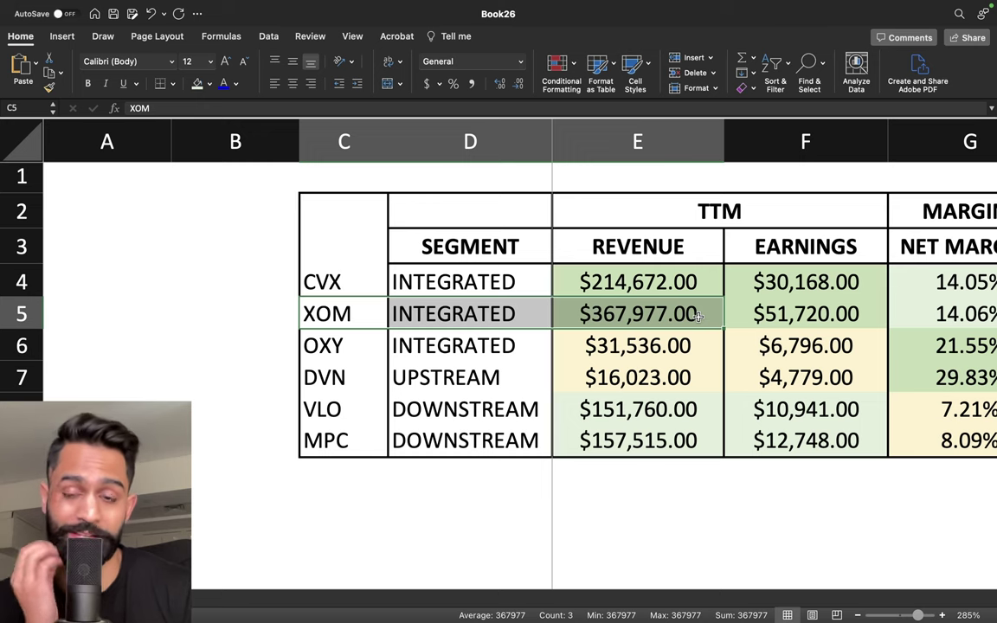
left_click(658, 282)
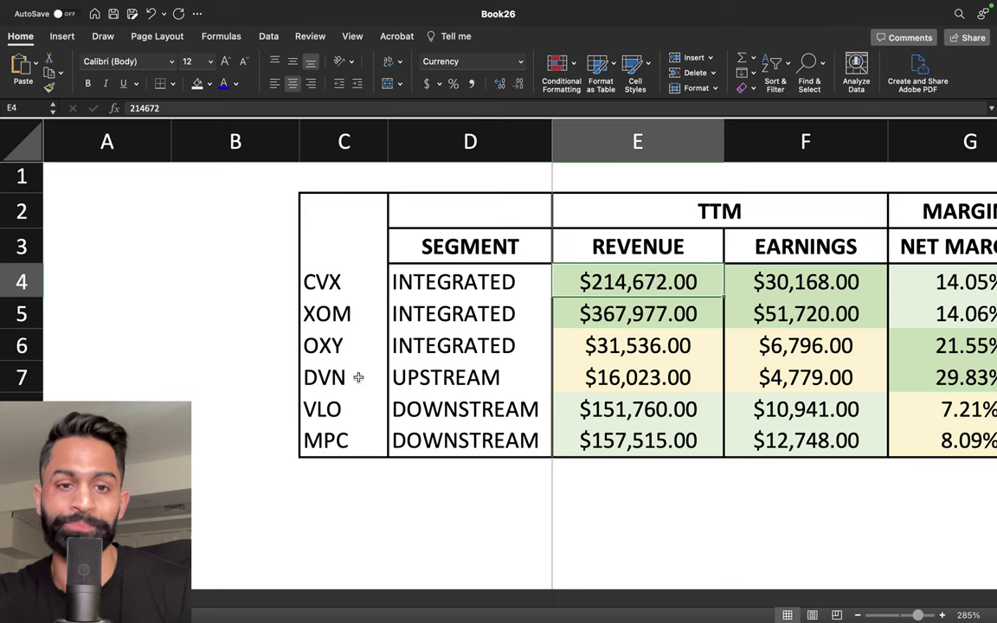
- Compare OXY's segment and TTM revenue with those of CVX and XOM, and check DVN's revenue in E7
left_click_drag(329, 345, 635, 346)
left_click(489, 346)
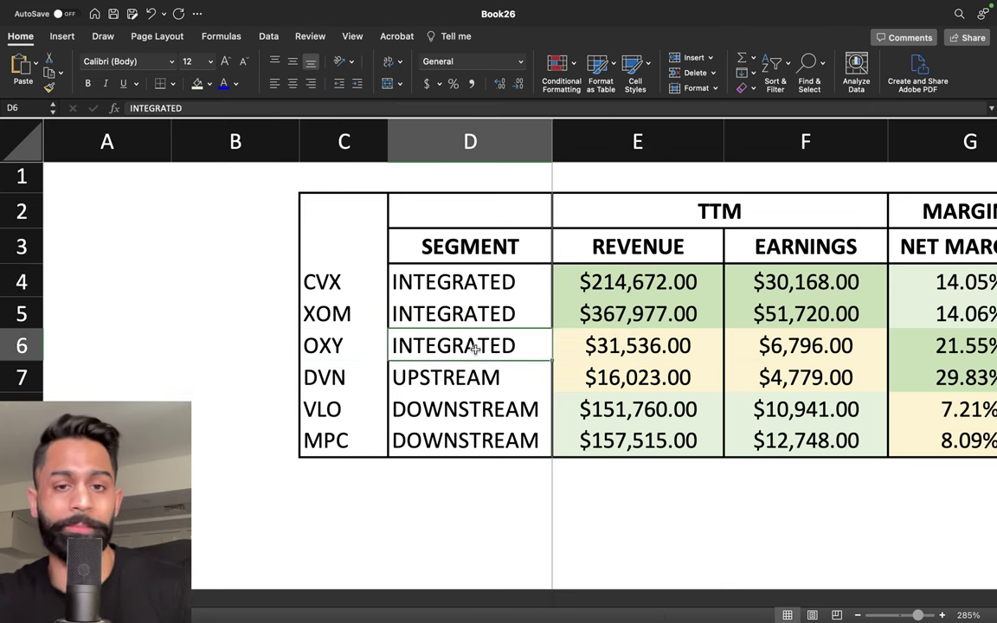
left_click_drag(322, 283, 458, 305)
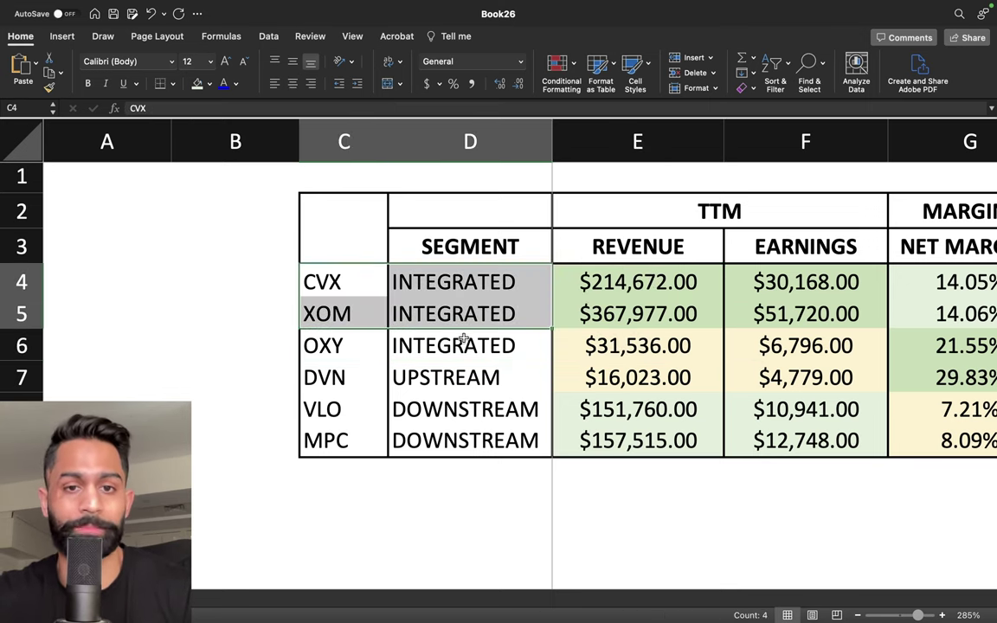
left_click(459, 345)
left_click(680, 348)
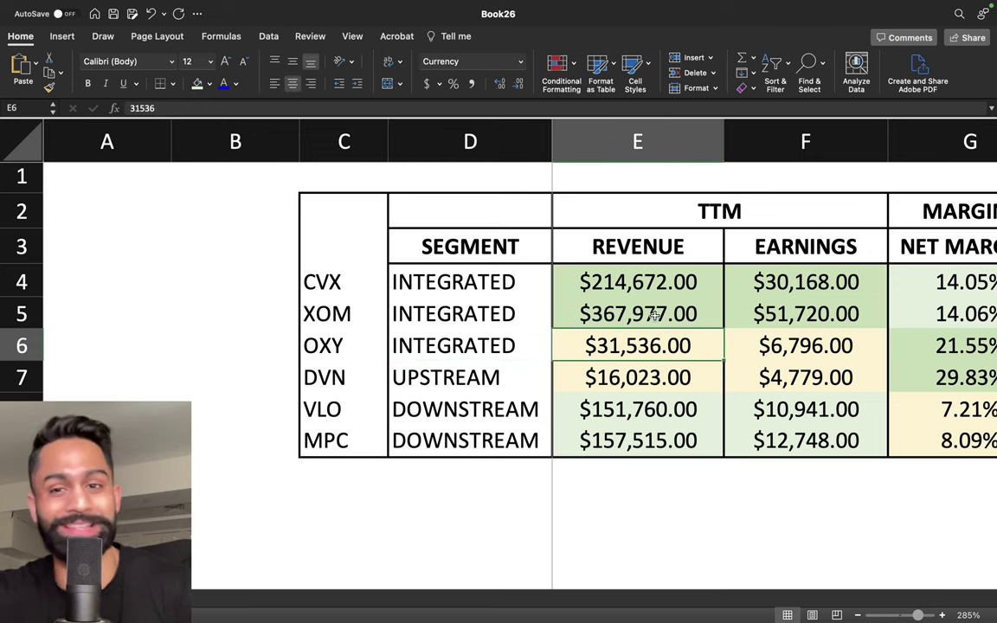
key("Up")
left_click(663, 347)
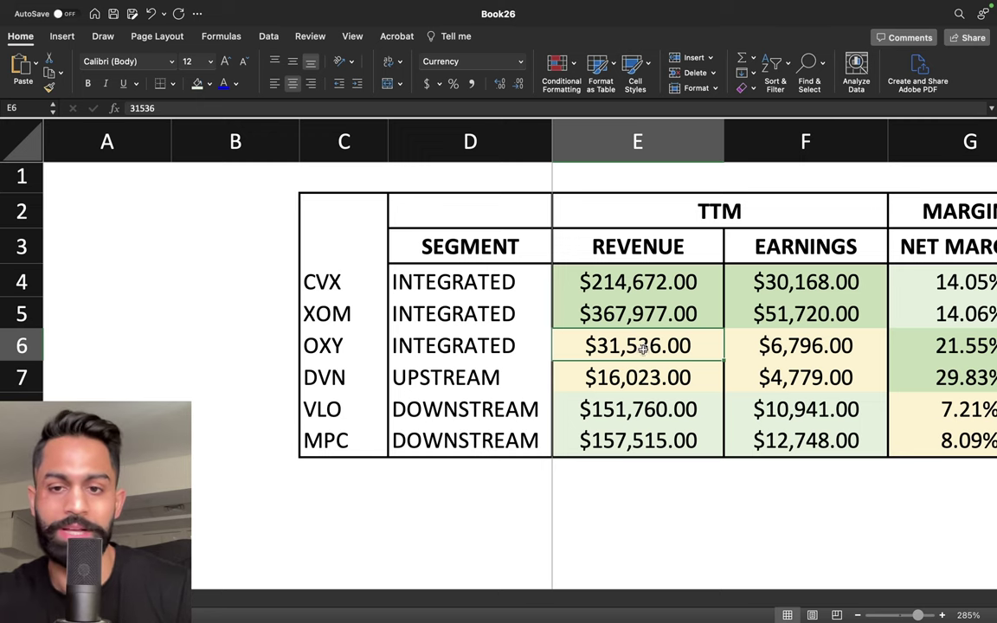
left_click(638, 378)
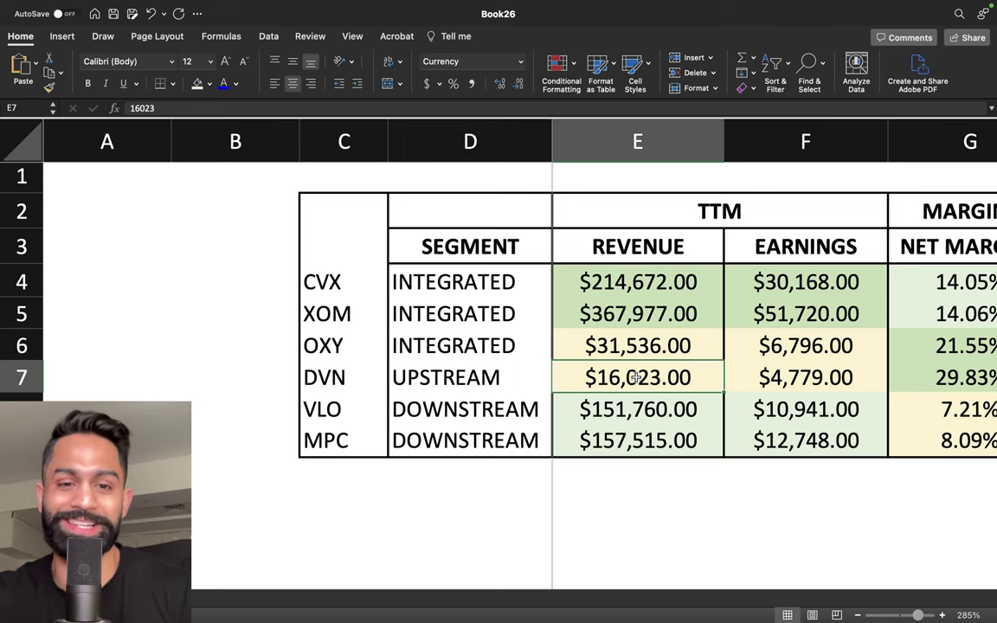
- Review the downstream companies VLO and MPC with their TTM revenue, and select the whole revenue range E4:E9
left_click_drag(333, 409, 473, 445)
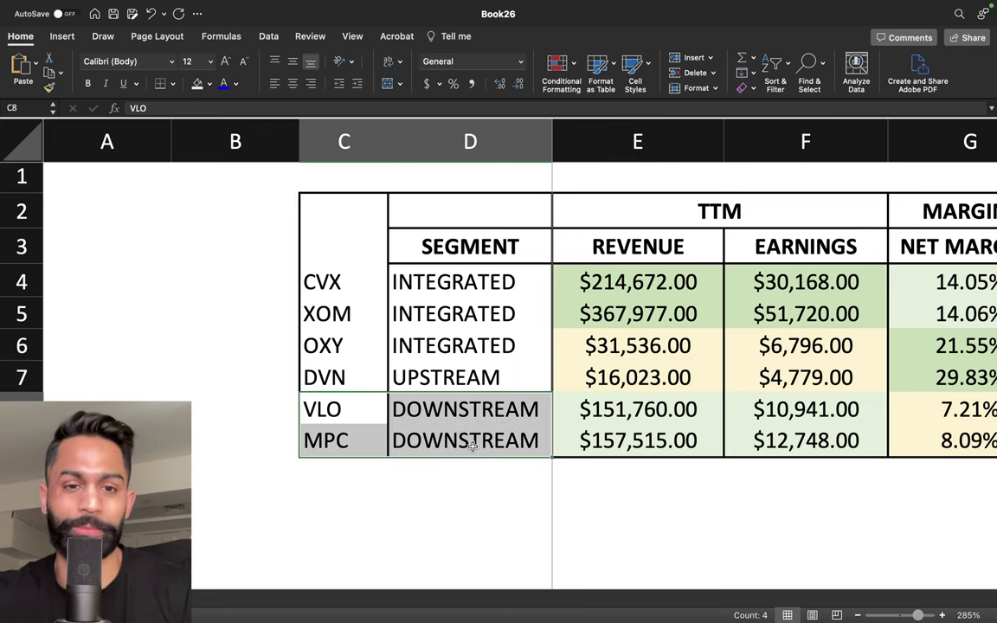
left_click(646, 416)
left_click_drag(646, 437, 646, 441)
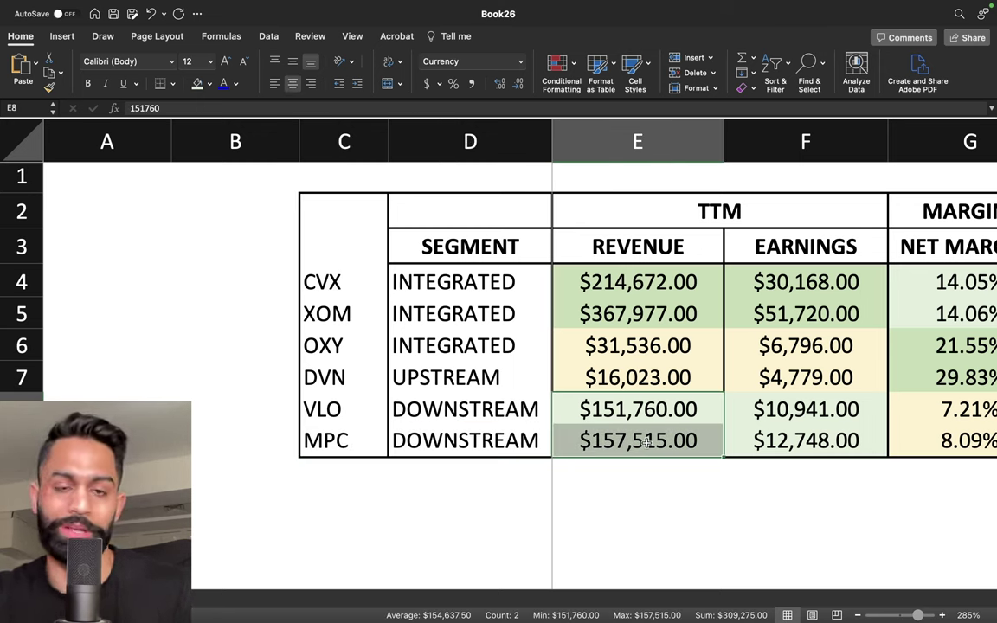
left_click_drag(589, 282, 627, 428)
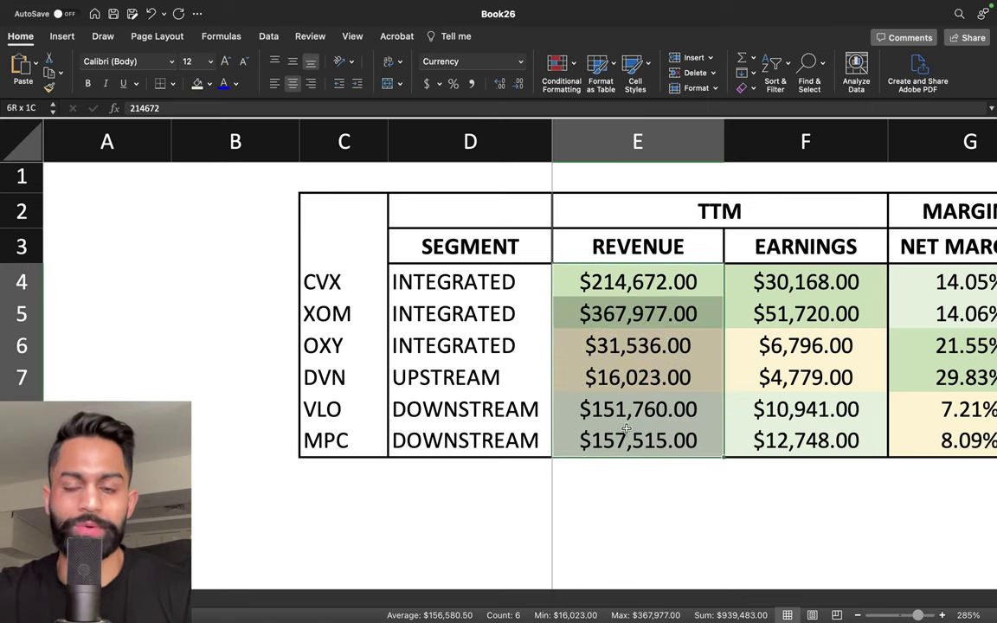
- Examine the TTM earnings in F4:F9, focusing on CVX in F4 and XOM in F5
left_click_drag(736, 279, 766, 439)
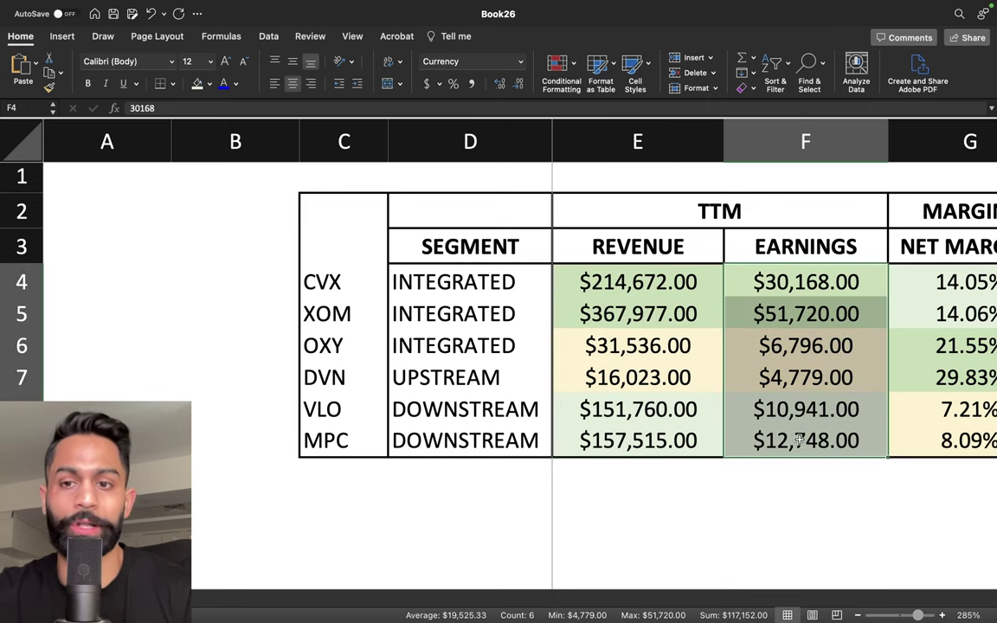
left_click(790, 277)
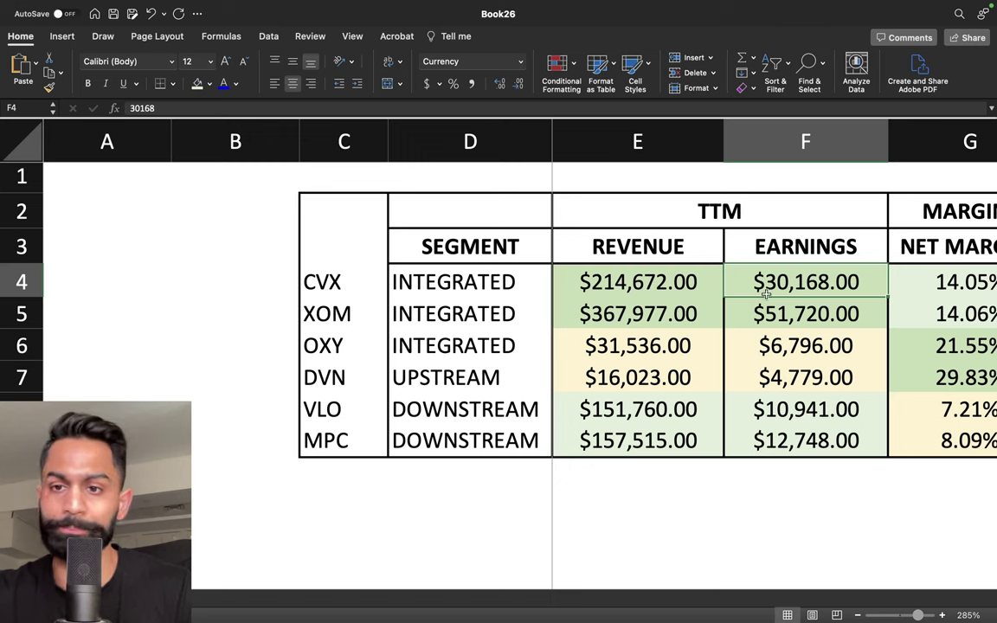
left_click(780, 310)
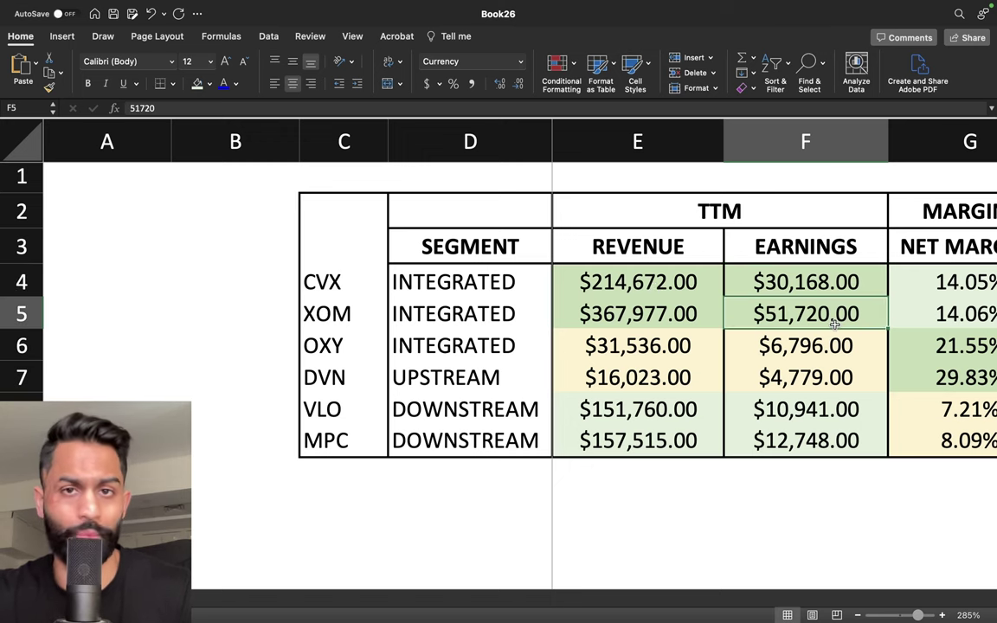
- Compare the TTM revenue and earnings of the integrated companies XOM, CVX and OXY in E4:F6
left_click(646, 317)
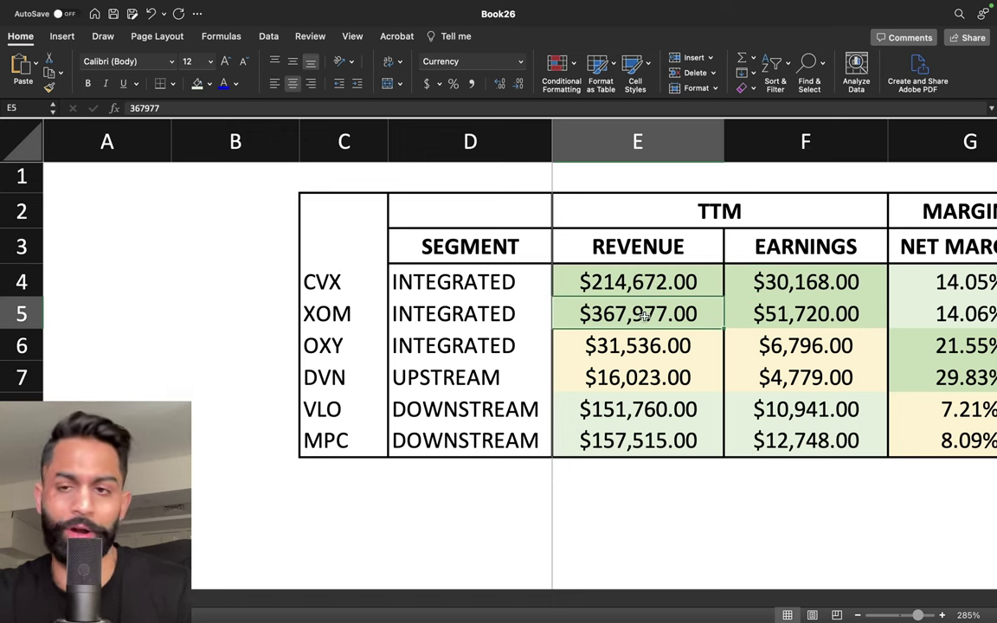
left_click(812, 285)
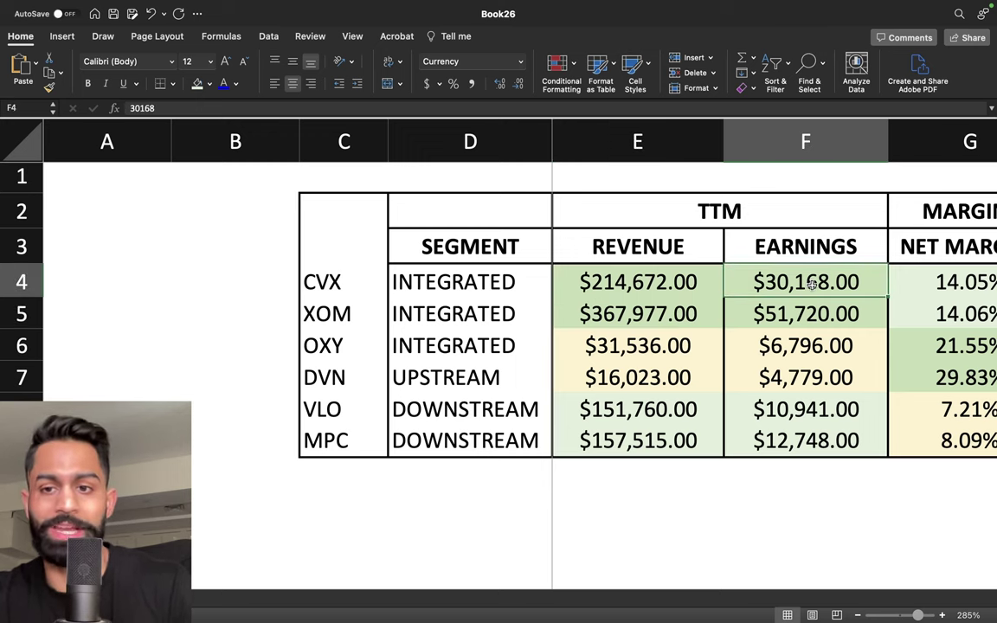
left_click(665, 284)
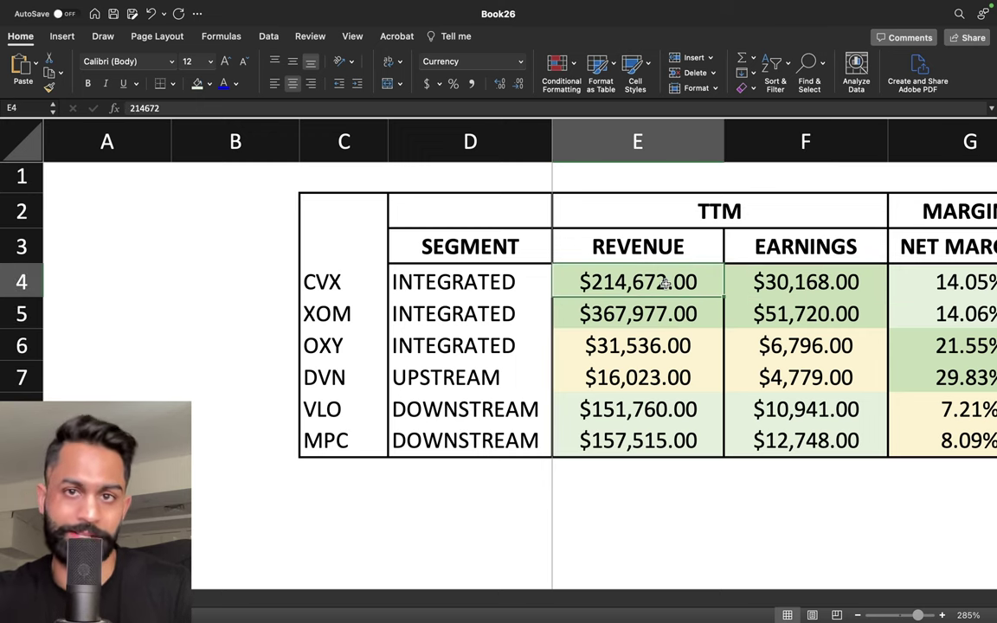
left_click(782, 347)
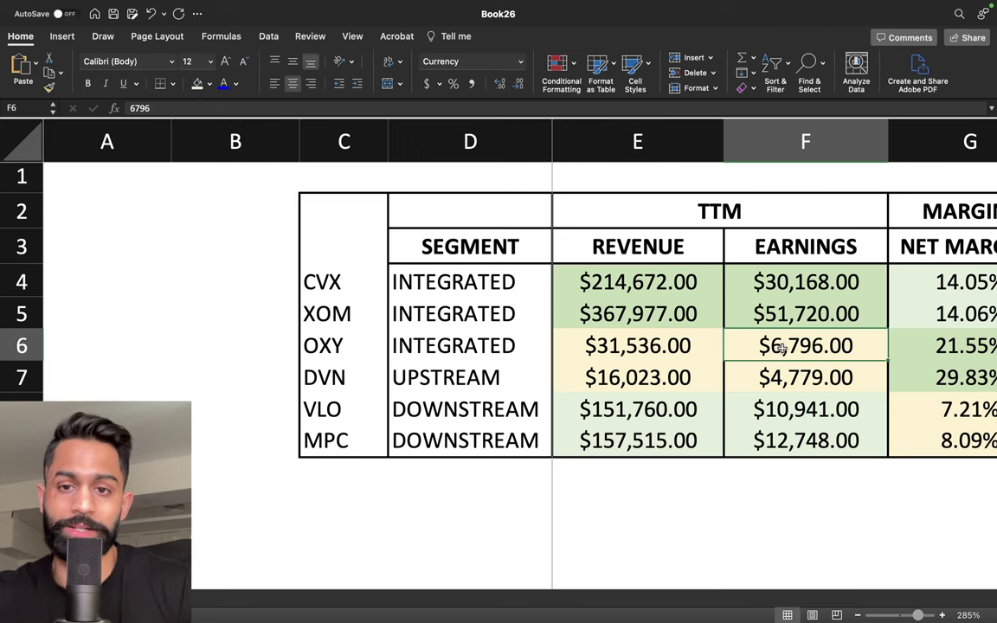
left_click(684, 345)
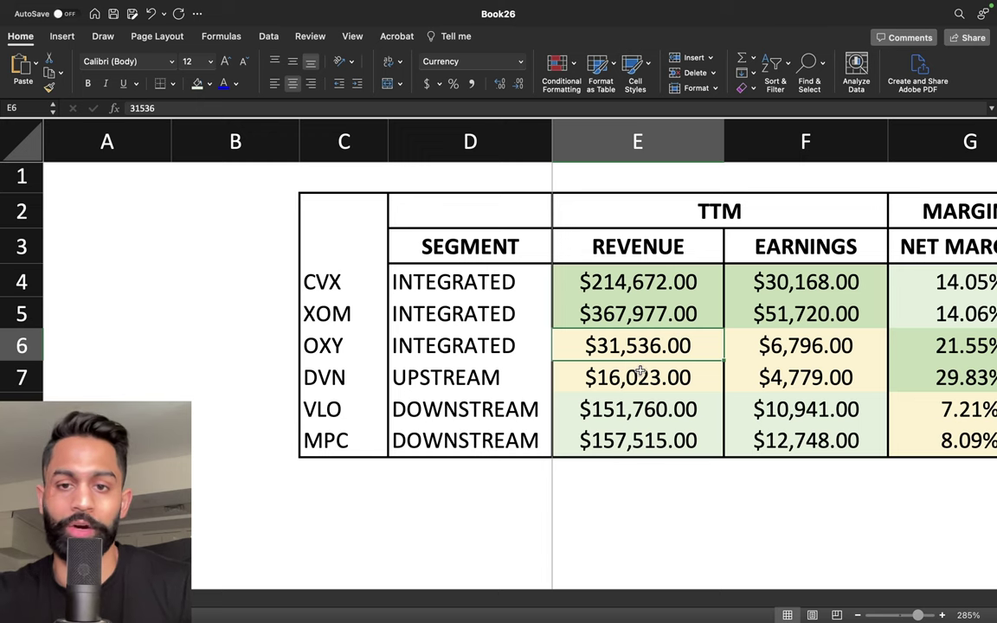
- Check DVN's TTM earnings in F7 and those of the downstream companies VLO and MPC in F8:F9
left_click(791, 378)
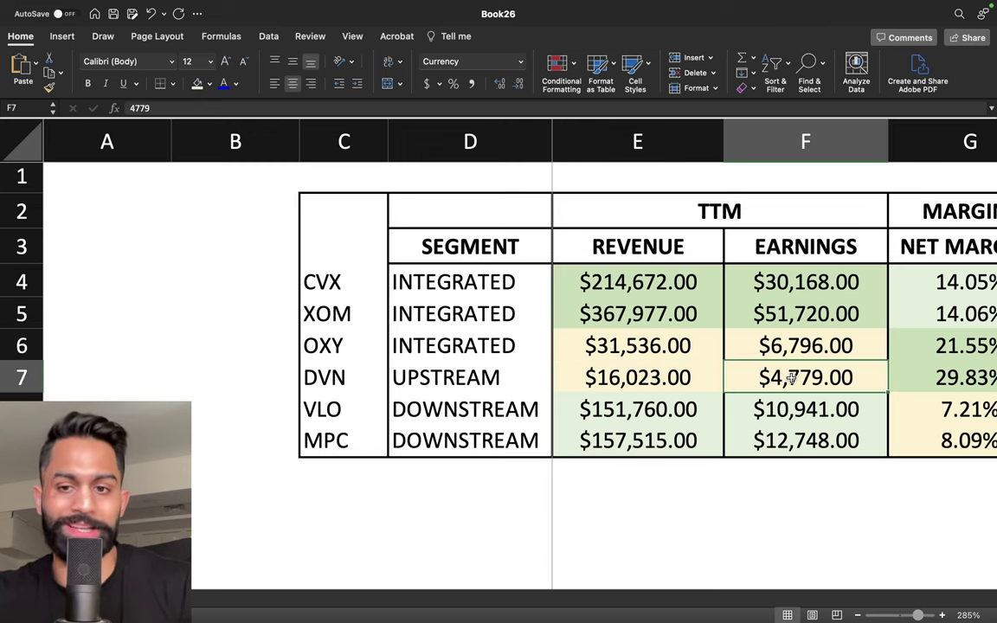
left_click(776, 414)
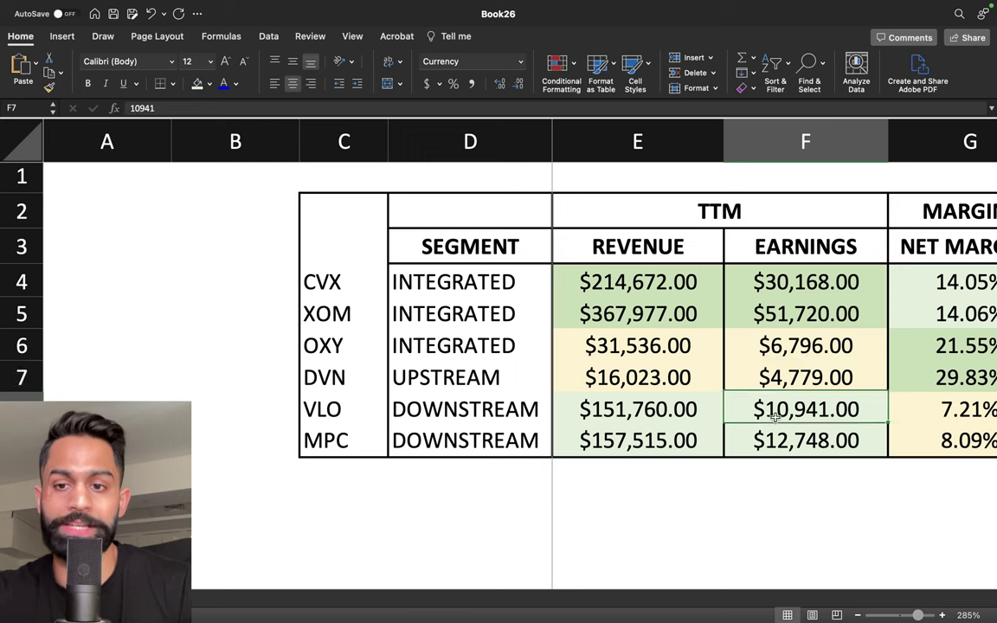
left_click_drag(776, 416, 779, 439)
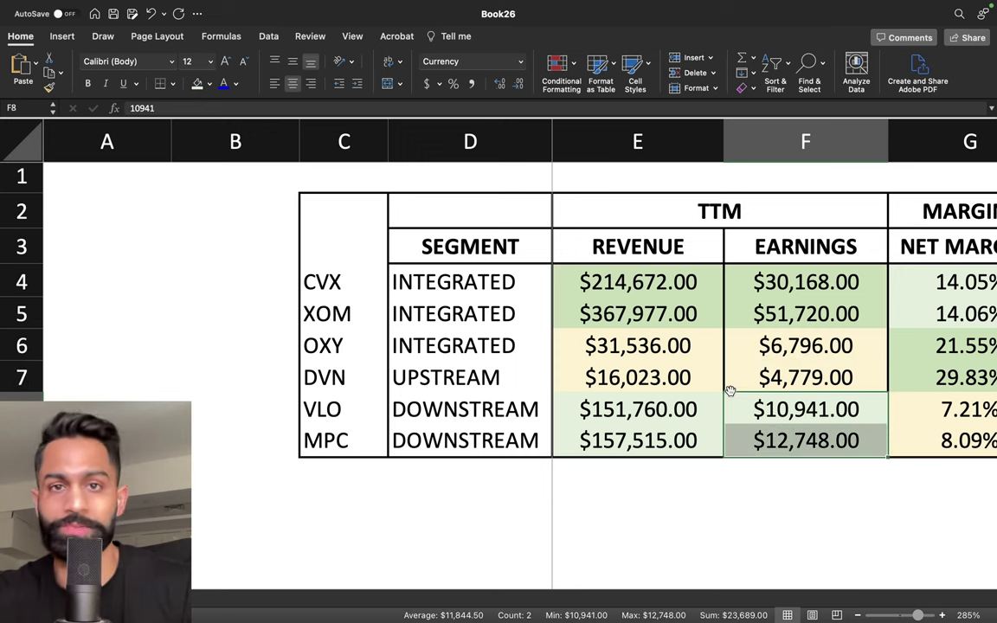
left_click_drag(775, 410, 807, 430)
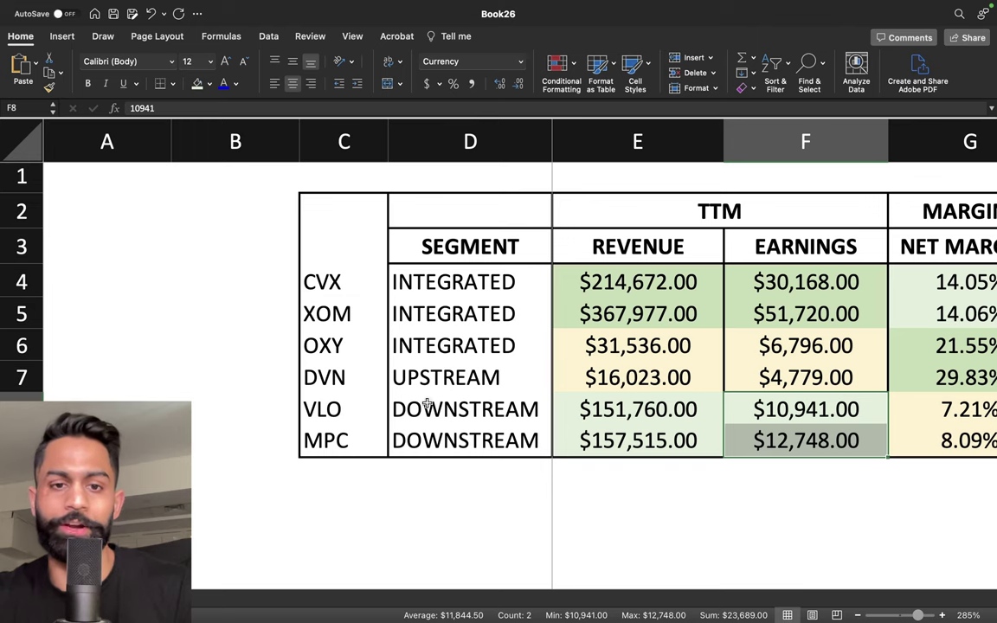
- Examine upstream company DVN's net margin in G7 and compare it with the downstream margins in G8:G9
left_click_drag(348, 381, 469, 382)
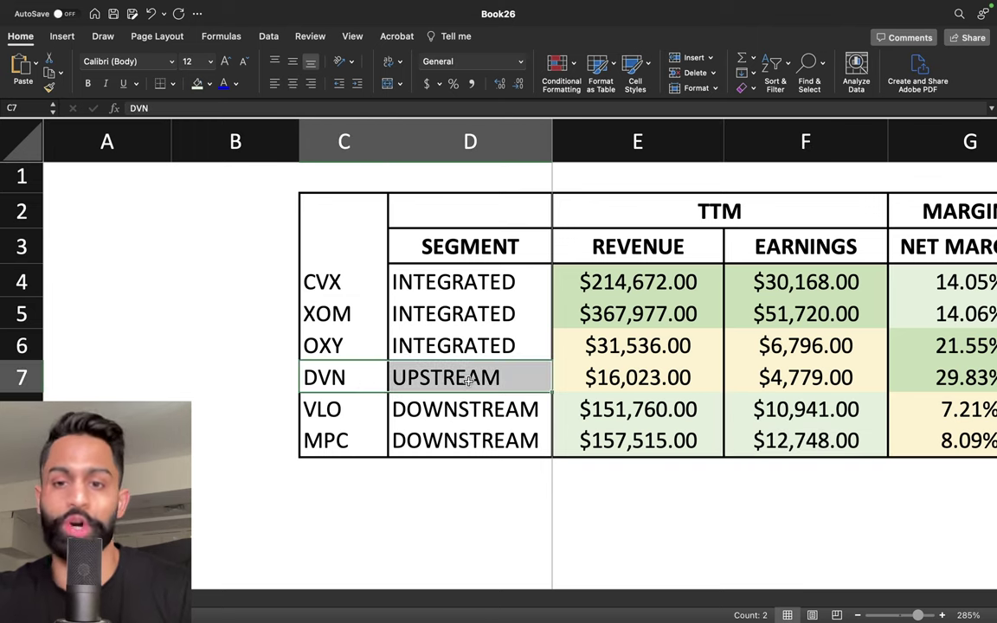
scroll(730, 374, "right", 5)
left_click(747, 375)
scroll(736, 377, "right", 3)
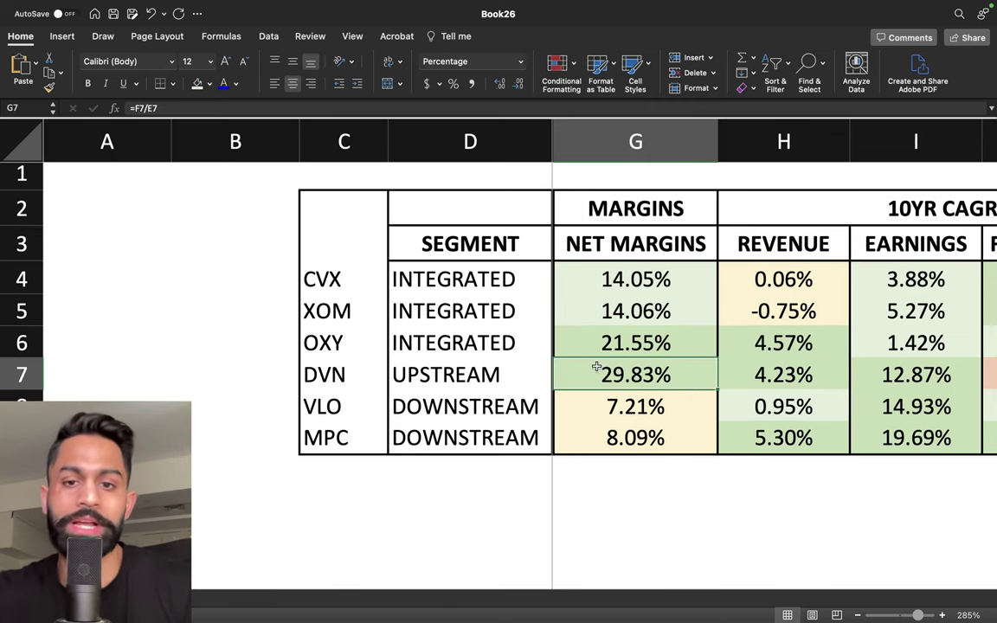
left_click_drag(383, 374, 491, 375)
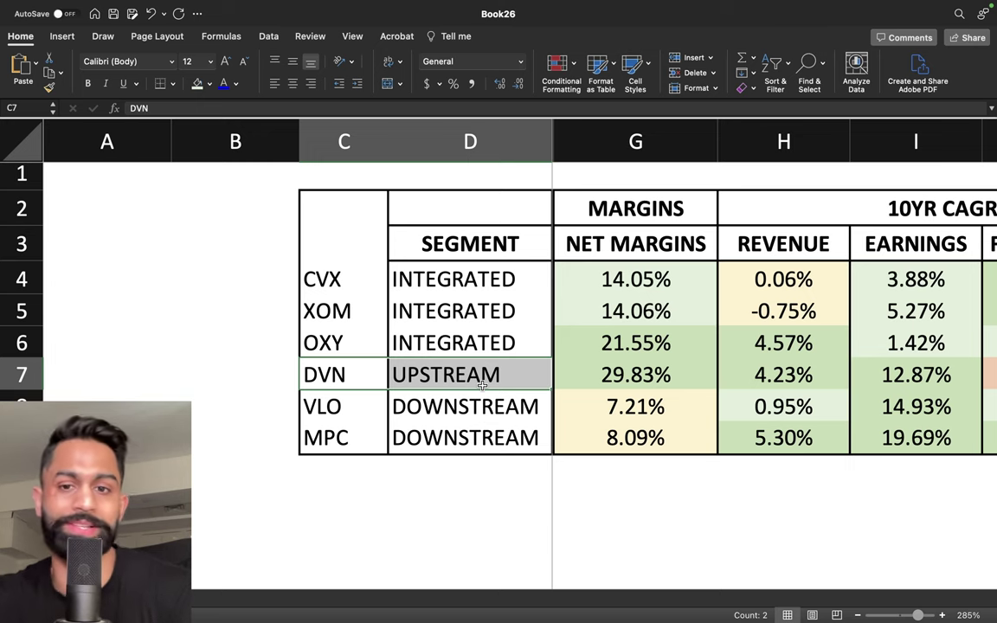
left_click(638, 385)
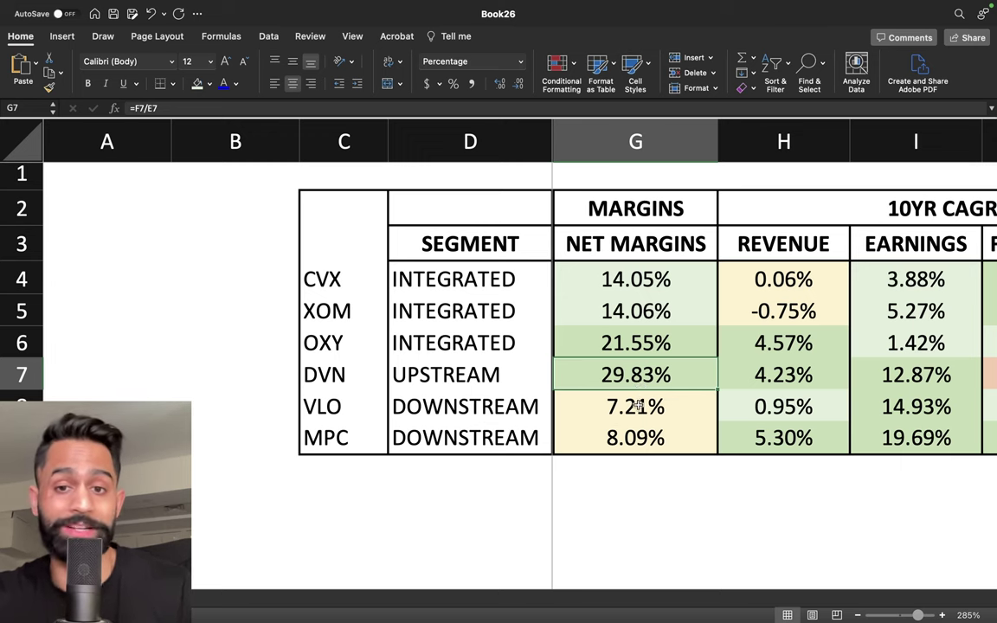
left_click_drag(573, 403, 573, 437)
left_click(629, 376)
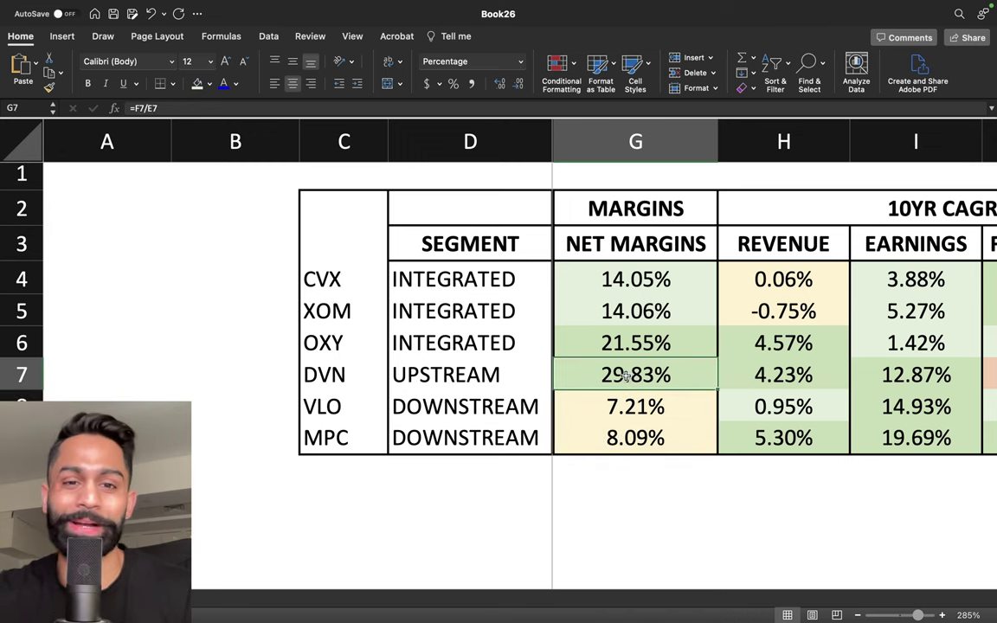
- Compare OXY's net margin in G6 with CVX and XOM in G4:G5, and review the VLO and MPC margins in G8:G9
left_click_drag(327, 343, 450, 343)
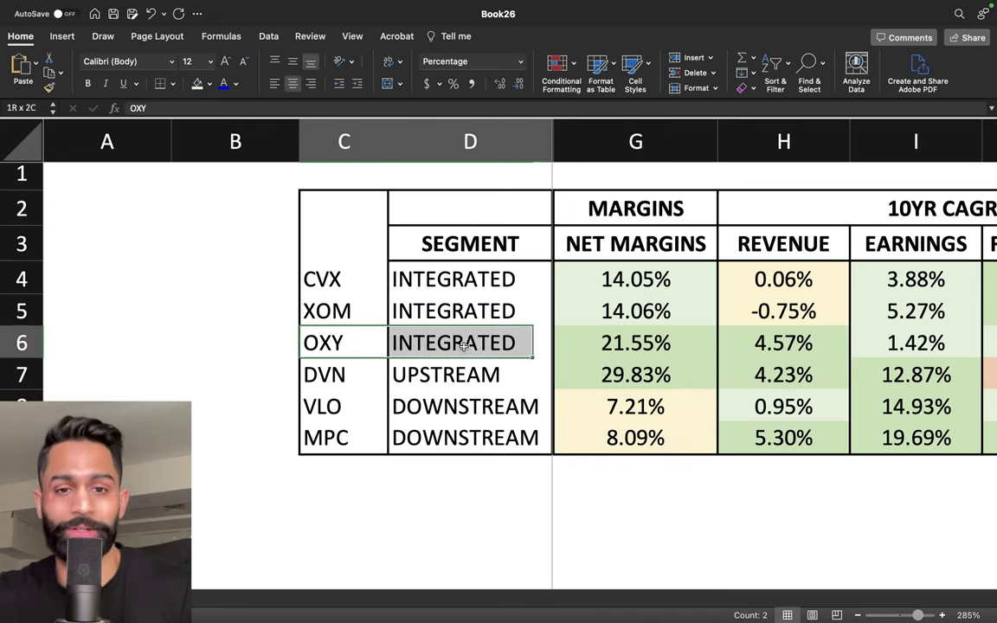
left_click(609, 346)
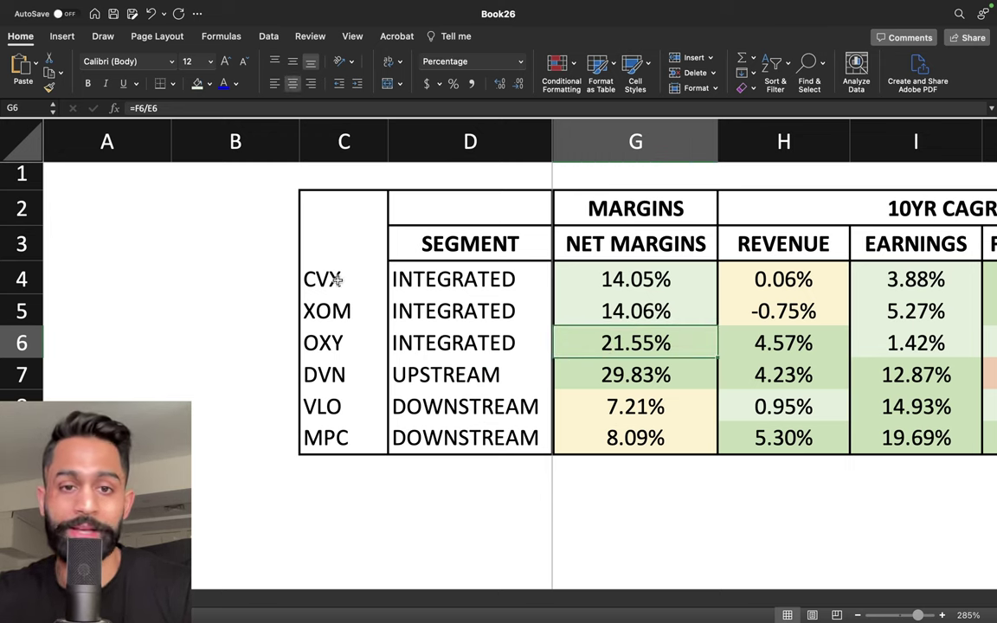
left_click_drag(338, 280, 446, 313)
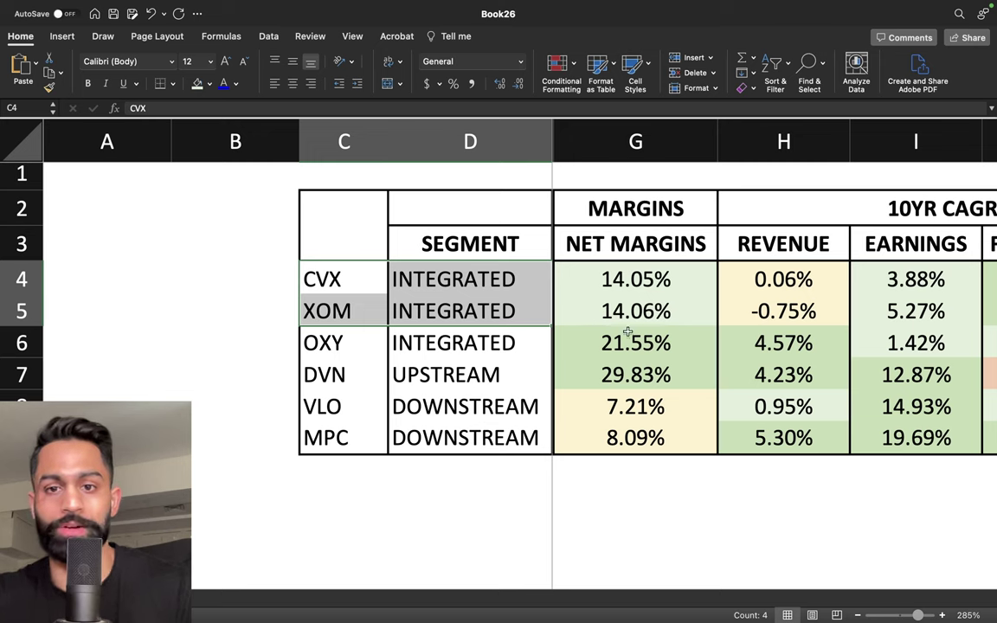
left_click(637, 343)
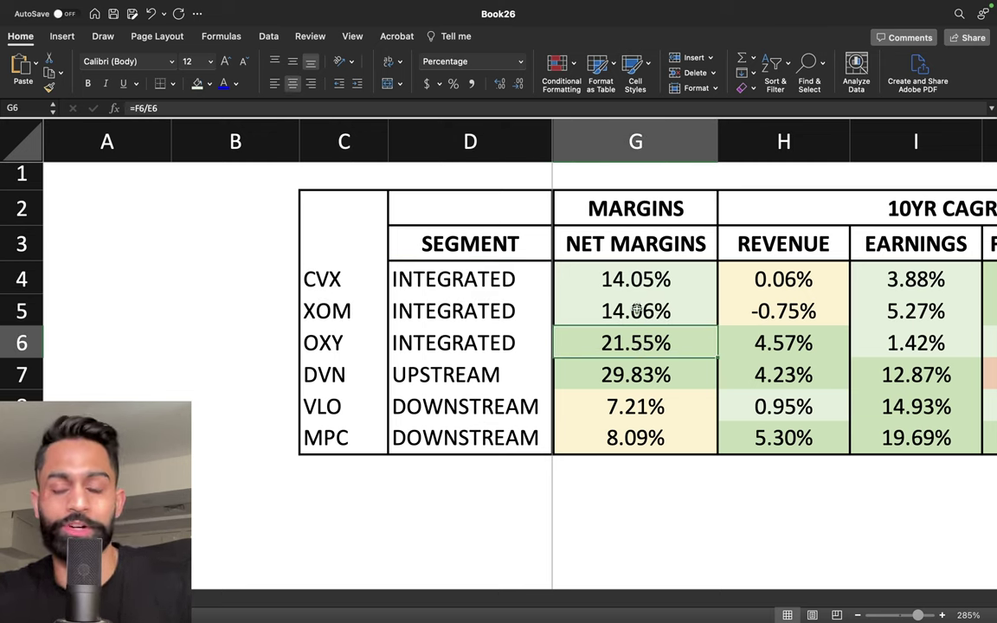
left_click_drag(589, 279, 684, 311)
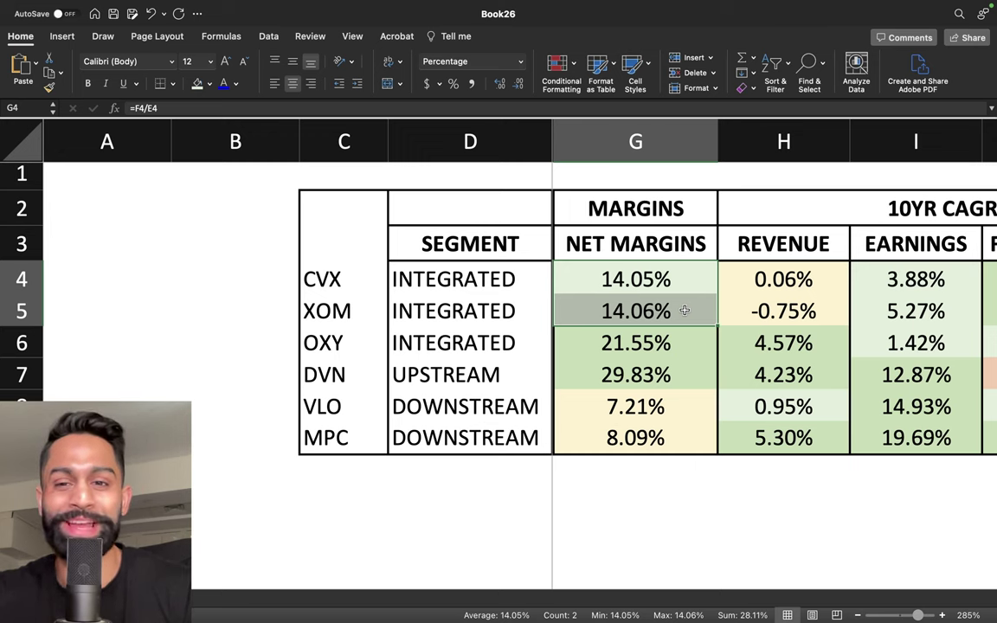
left_click(658, 346)
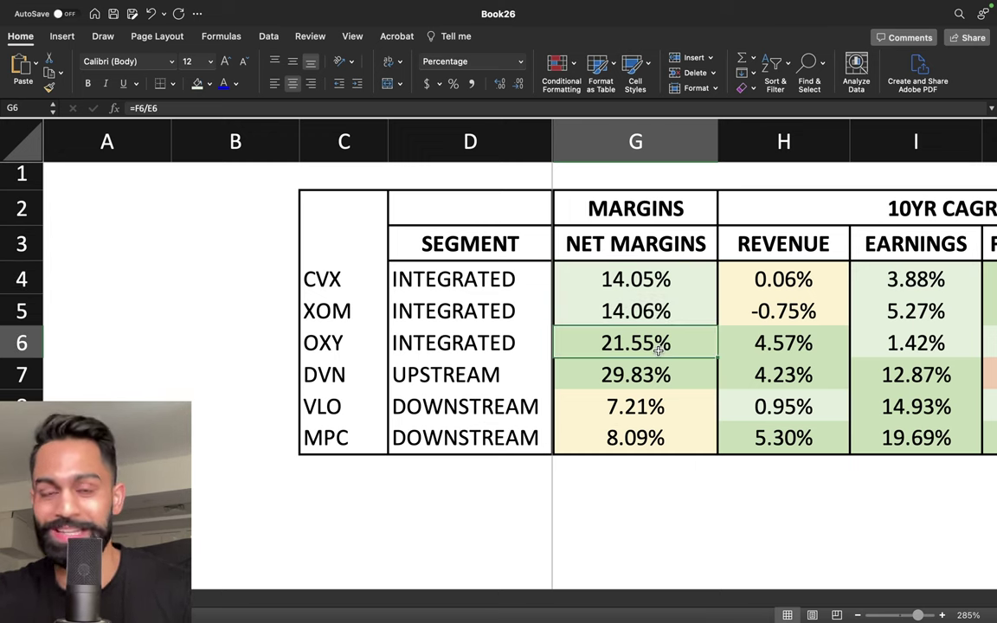
left_click_drag(342, 405, 467, 437)
left_click_drag(637, 407, 636, 437)
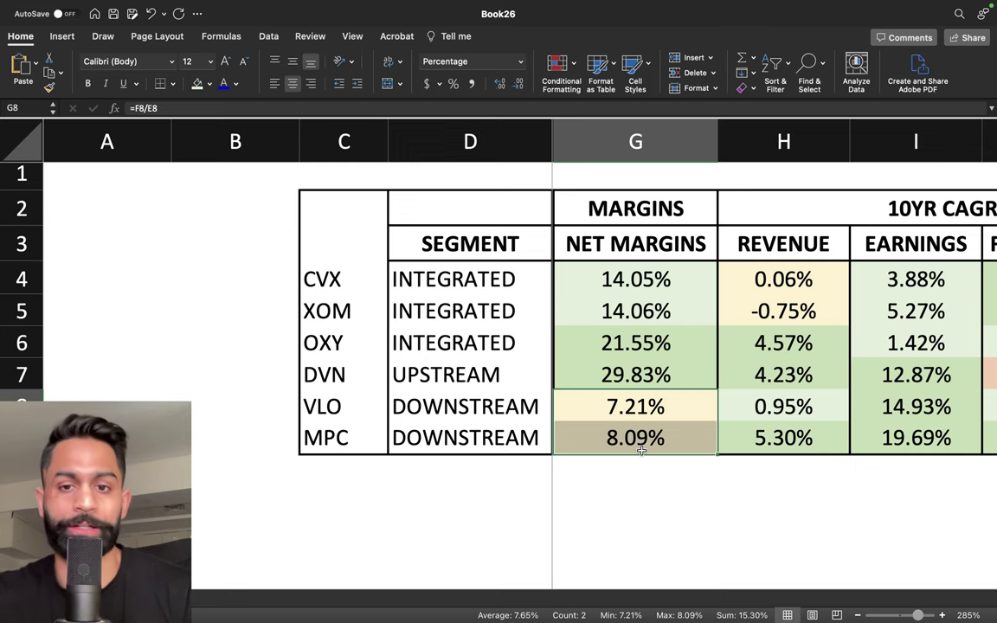
- Revisit the segments and net margins of OXY in row 6 and DVN in row 7
left_click(362, 340)
scroll(736, 364, "left", 5)
scroll(735, 350, "right", 5)
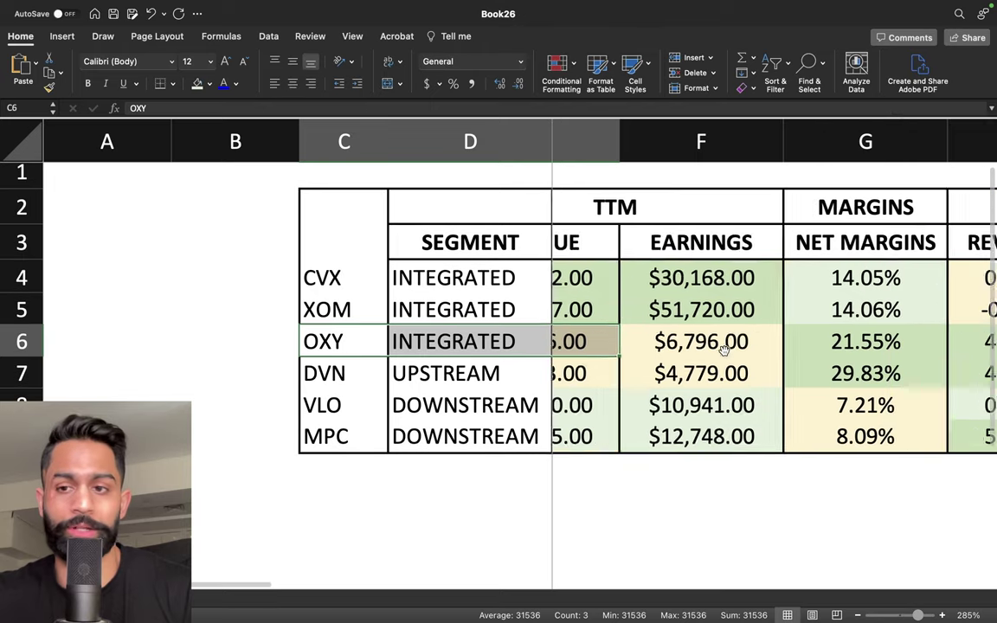
left_click(656, 346)
scroll(655, 347, "left", 2)
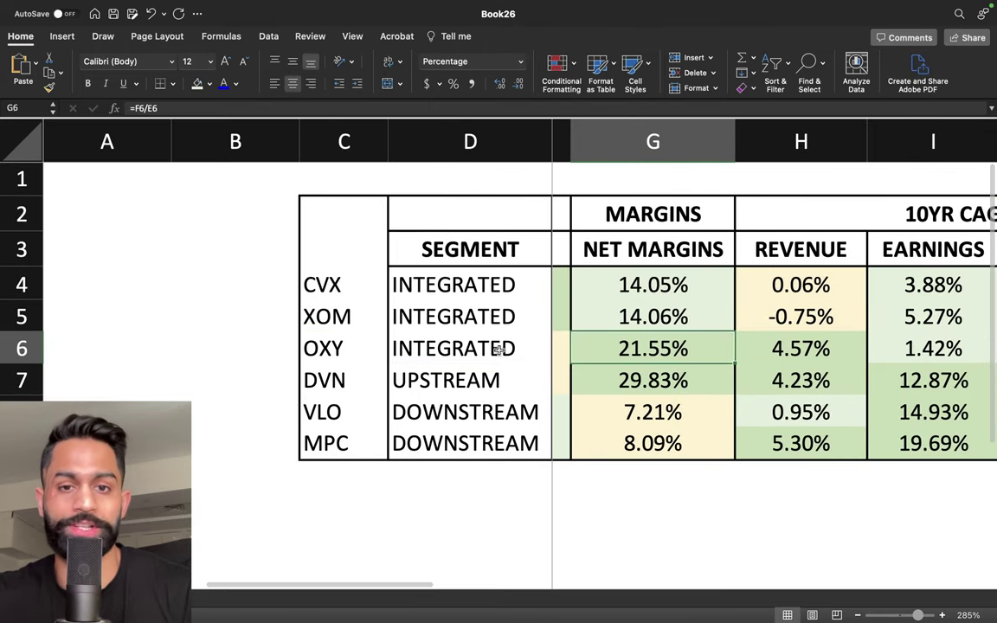
left_click(396, 348)
left_click_drag(373, 373, 472, 379)
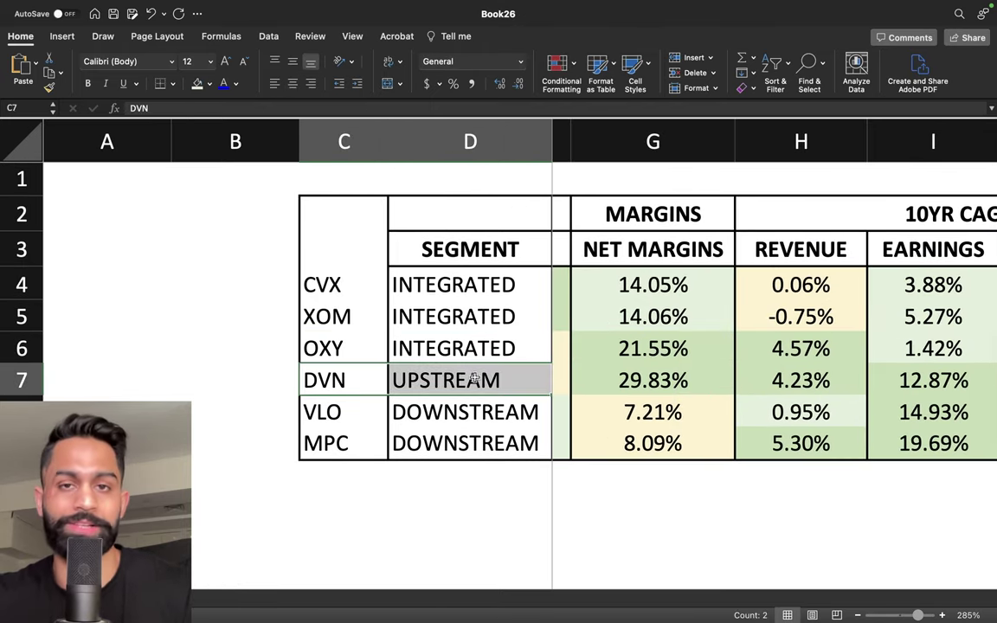
left_click(610, 380)
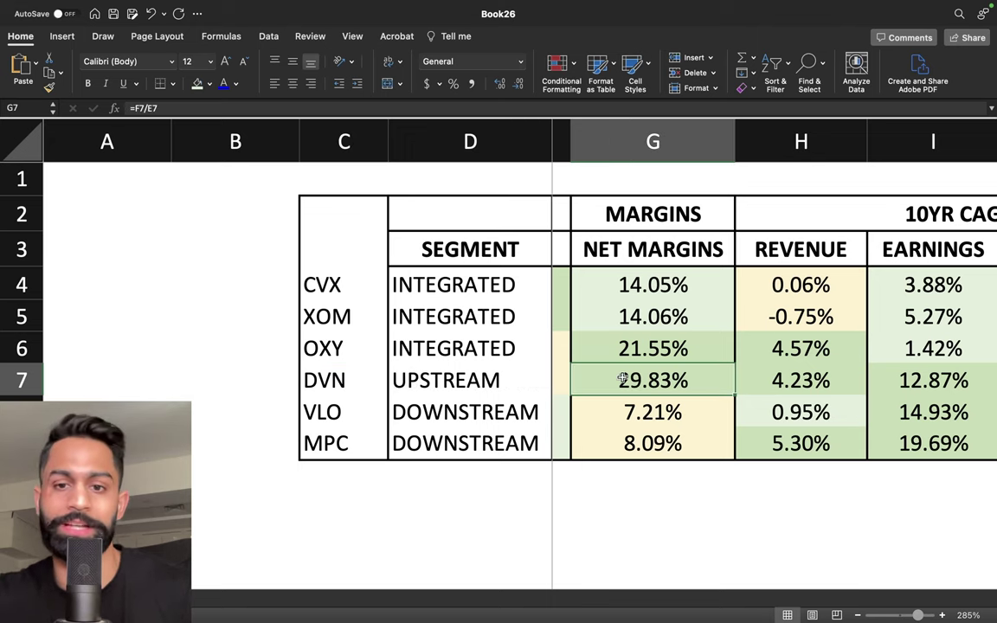
- Review the 10-year revenue CAGR in H4:H9, from CVX and XOM together through OXY, DVN, VLO and MPC individually
scroll(621, 377, "right", 1)
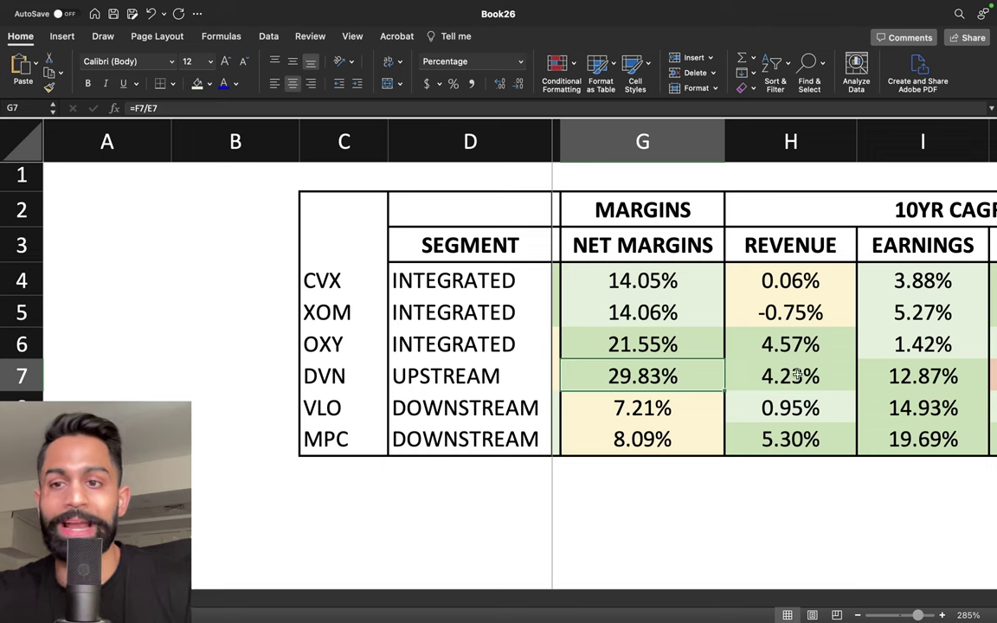
scroll(797, 374, "right", 3)
scroll(797, 374, "right", 4)
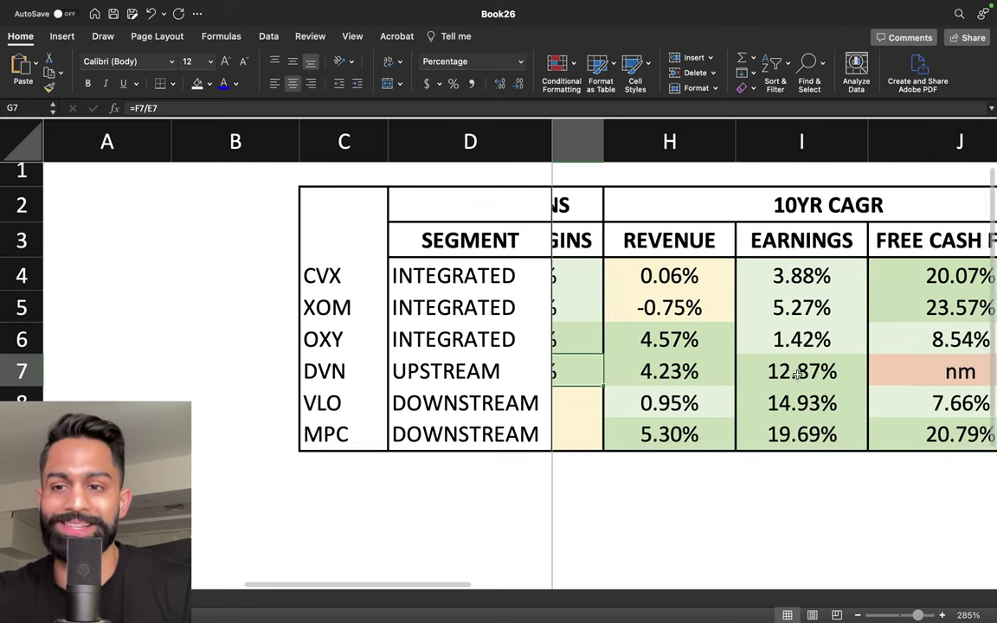
scroll(762, 351, "right", 2)
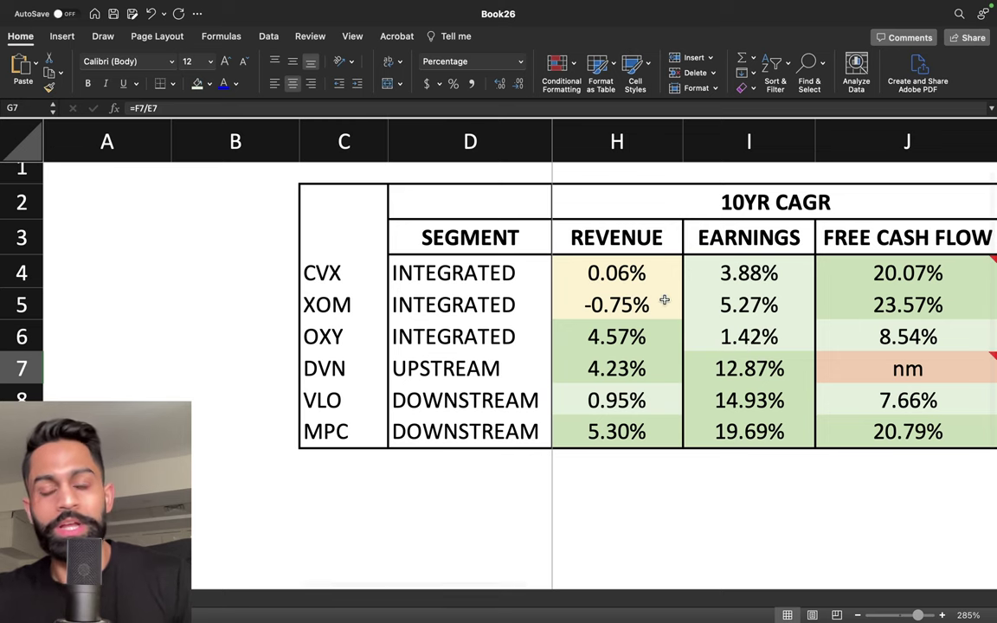
left_click_drag(659, 277, 659, 316)
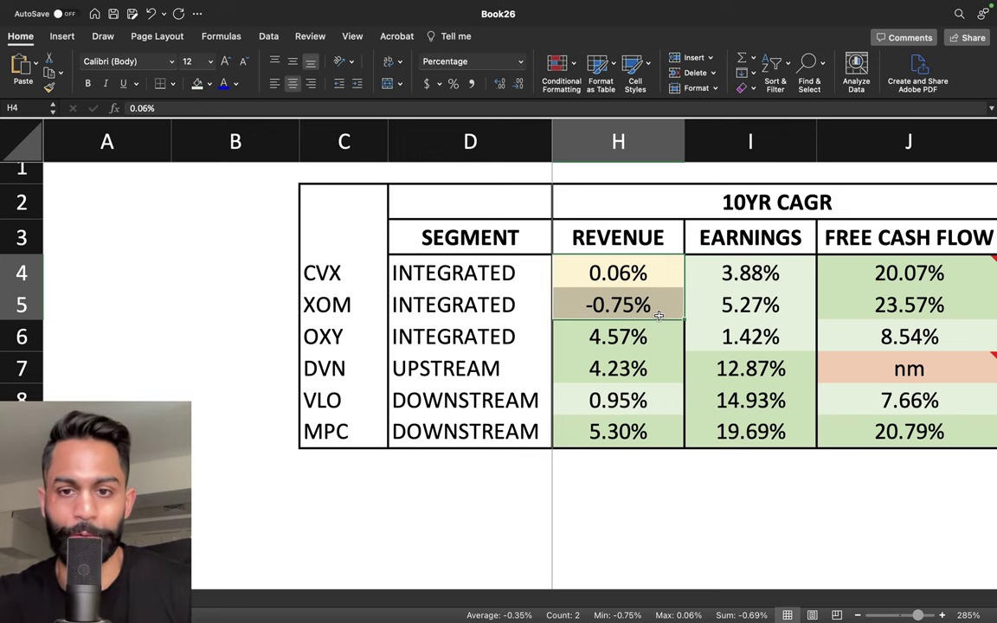
left_click(645, 337)
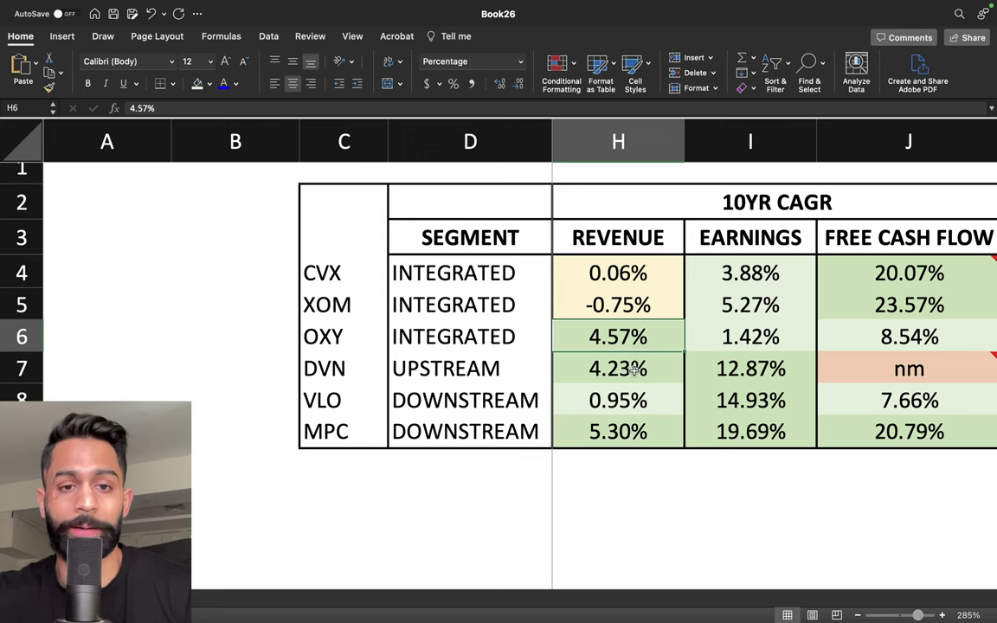
left_click(635, 369)
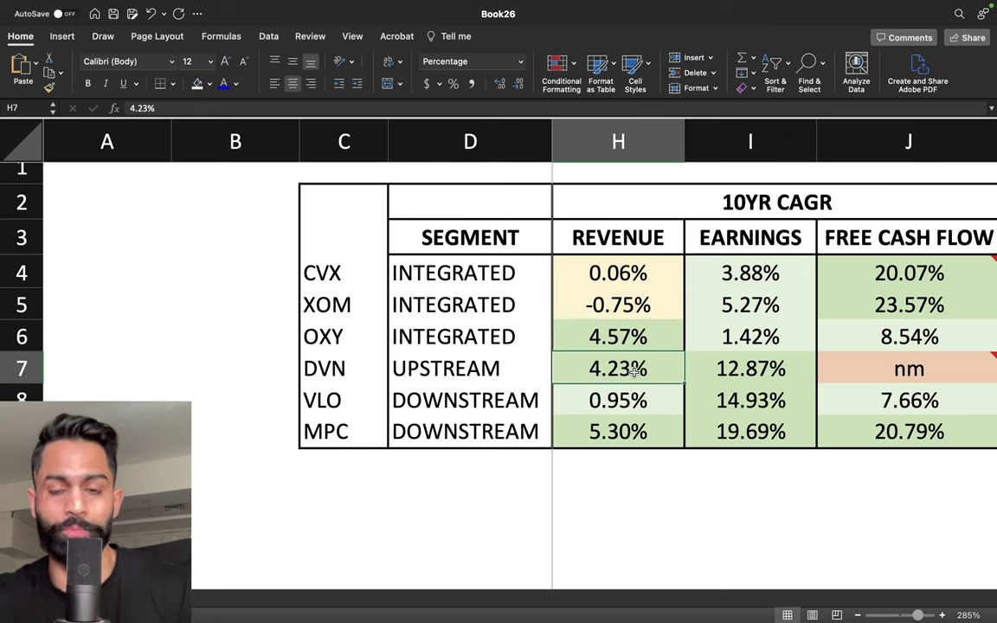
left_click(633, 401)
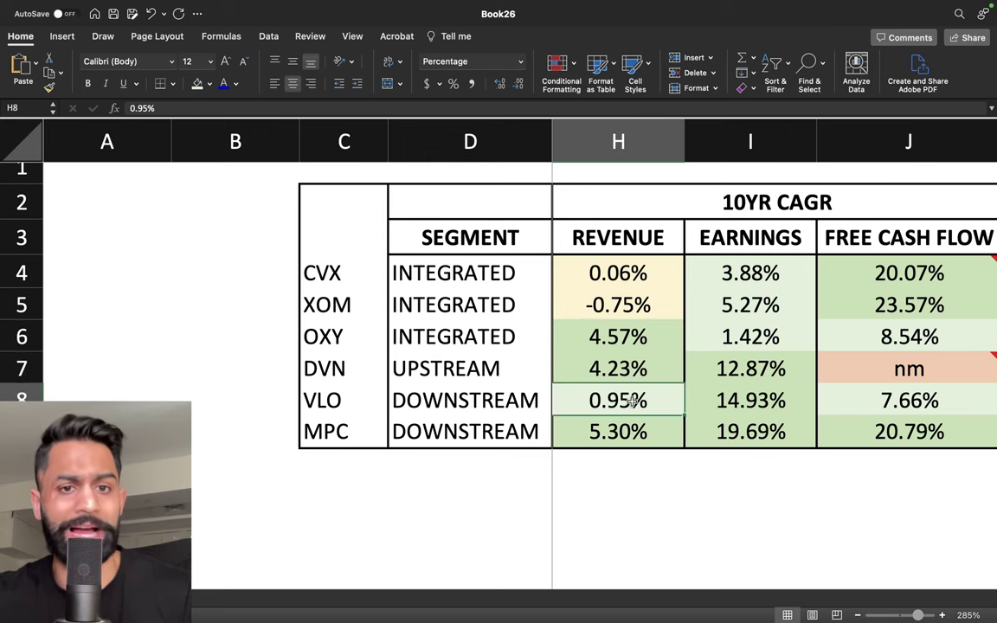
left_click(636, 432)
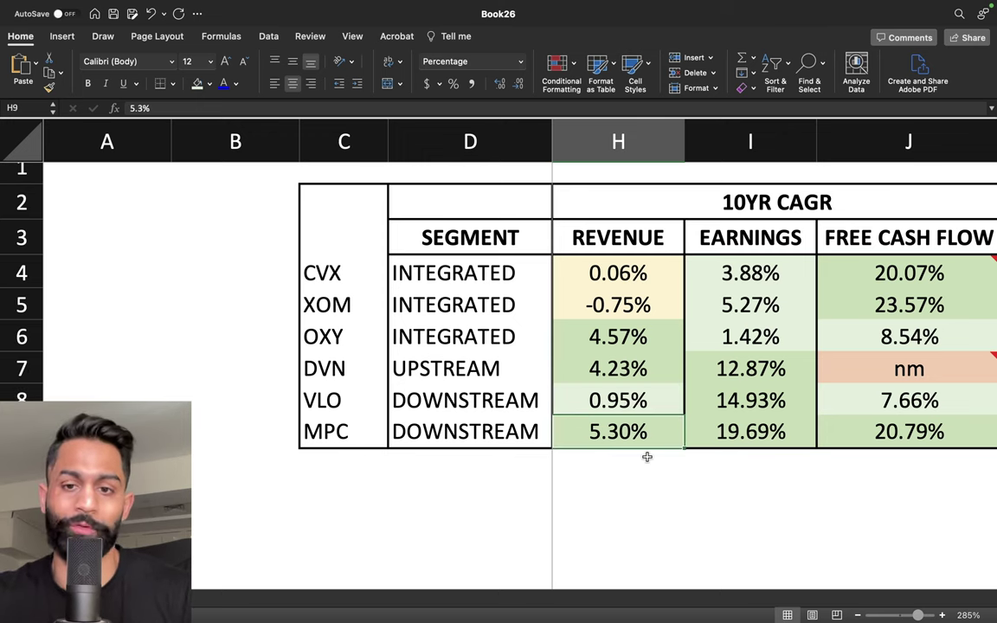
- Examine the 10-year earnings CAGR in I4:I9, focusing on MPC in I9 and VLO in I8
left_click_drag(734, 274, 734, 431)
left_click(734, 431)
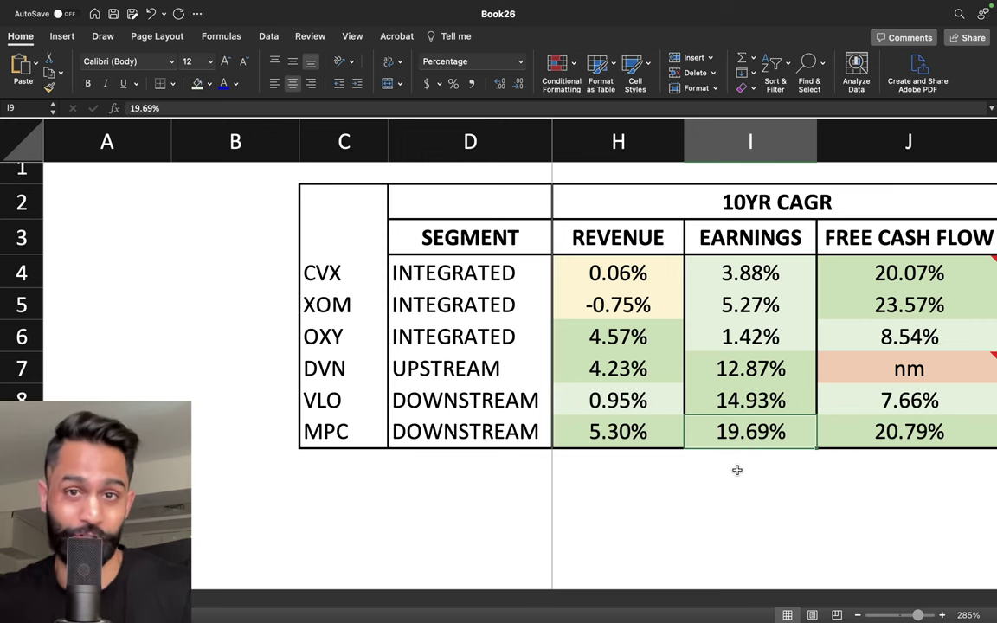
left_click(730, 401)
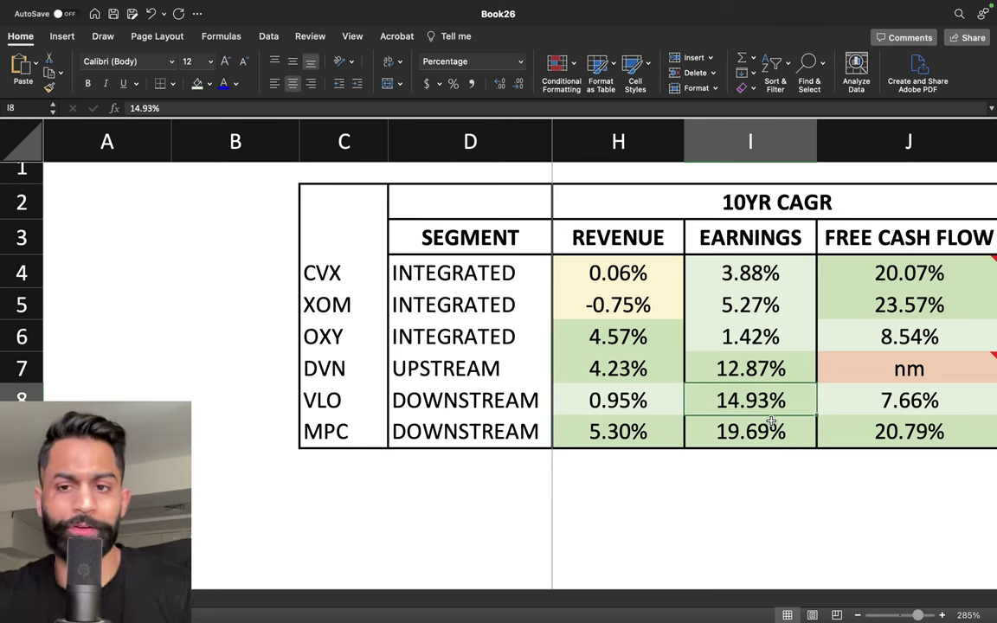
- Review DVN's 10-year earnings CAGR and compare it with the downstream companies VLO and MPC in I7:I9
key("Up")
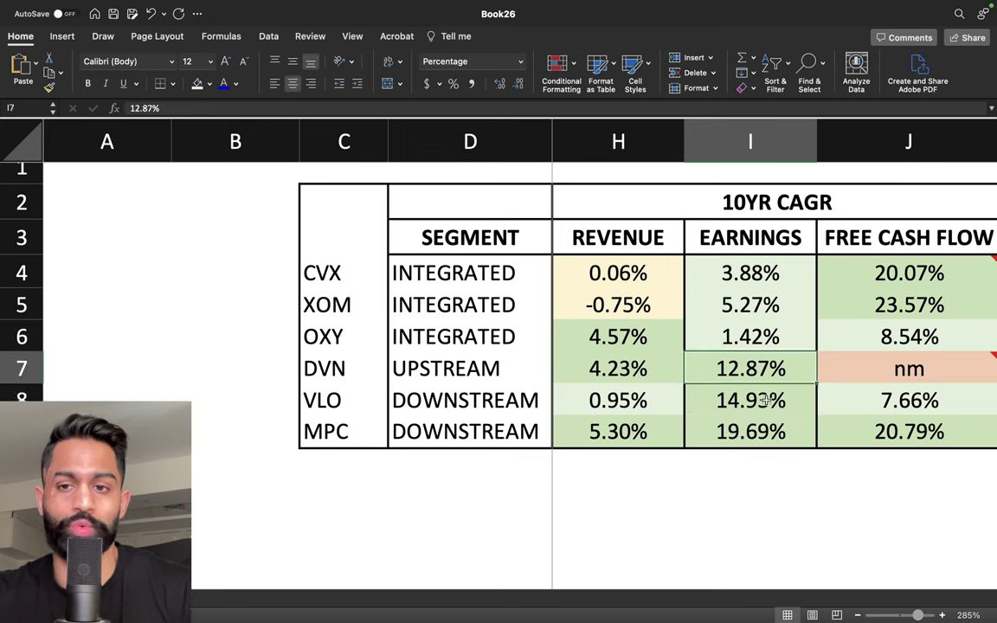
left_click(368, 369)
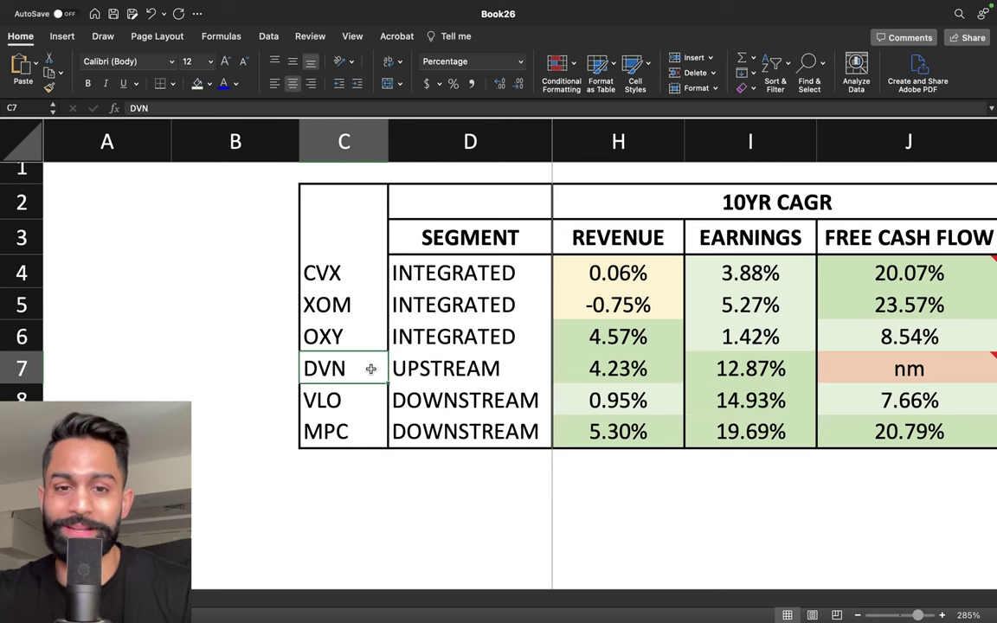
left_click_drag(437, 369, 437, 432)
left_click_drag(727, 371, 730, 430)
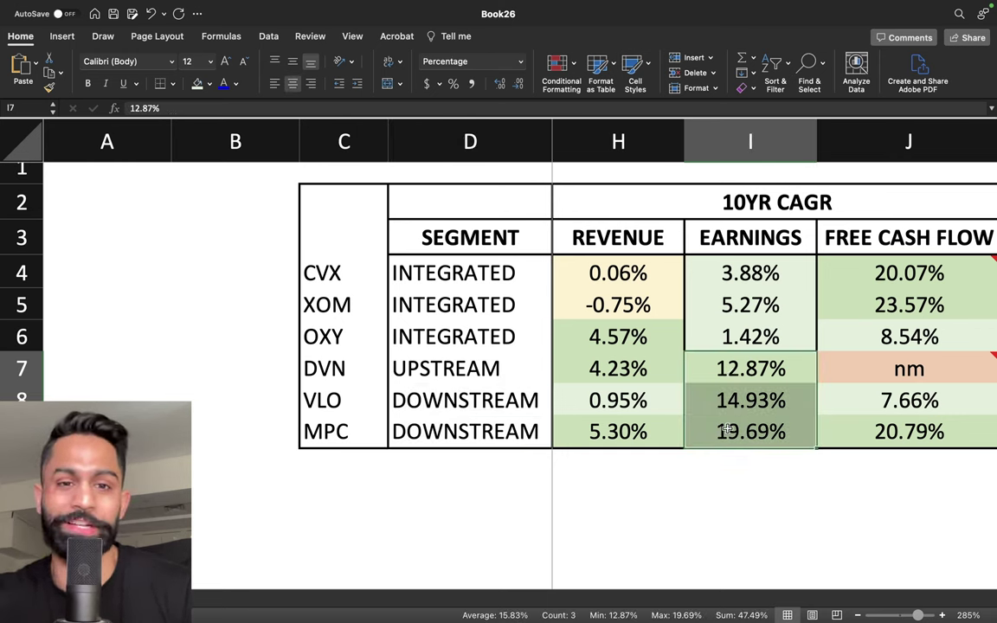
- Compare the integrated companies' 10-year earnings CAGR in I4:I6 with their revenue CAGR in H4:H6, focusing on XOM in row 5
left_click_drag(736, 275, 754, 340)
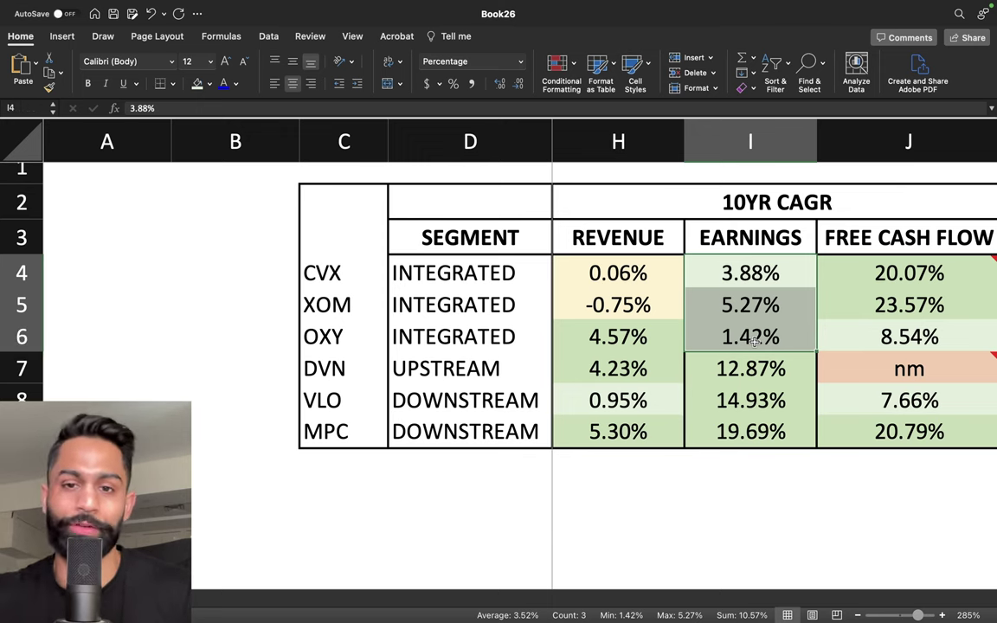
left_click_drag(577, 275, 577, 303)
left_click(635, 340)
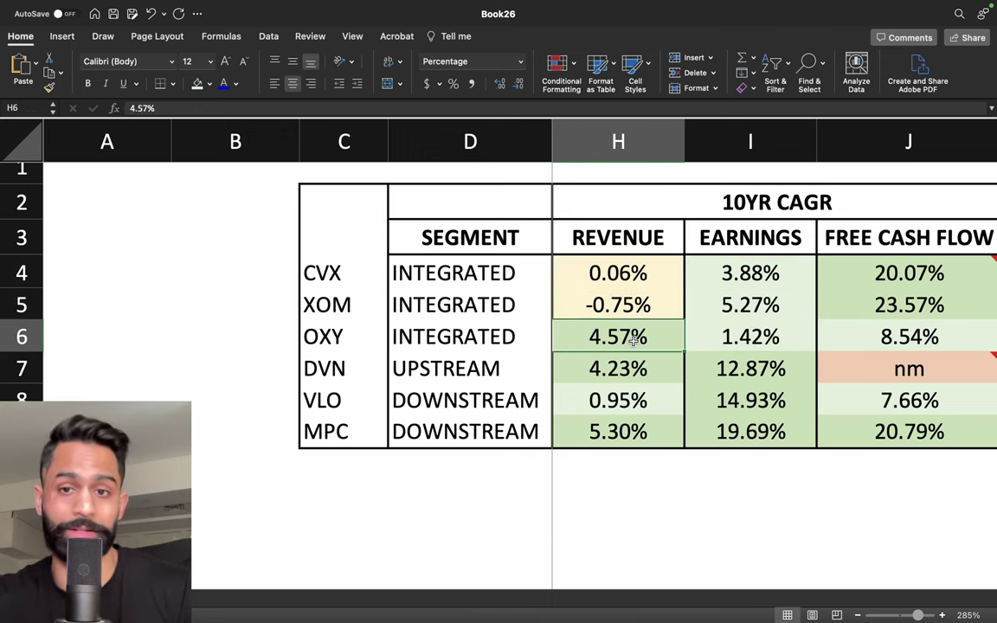
left_click_drag(738, 275, 743, 329)
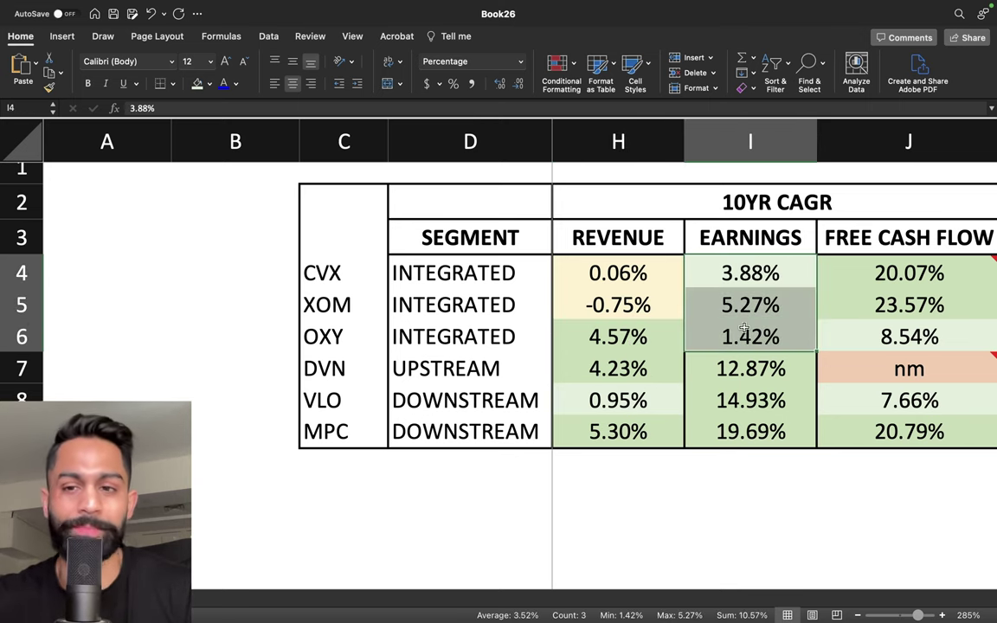
left_click(740, 304)
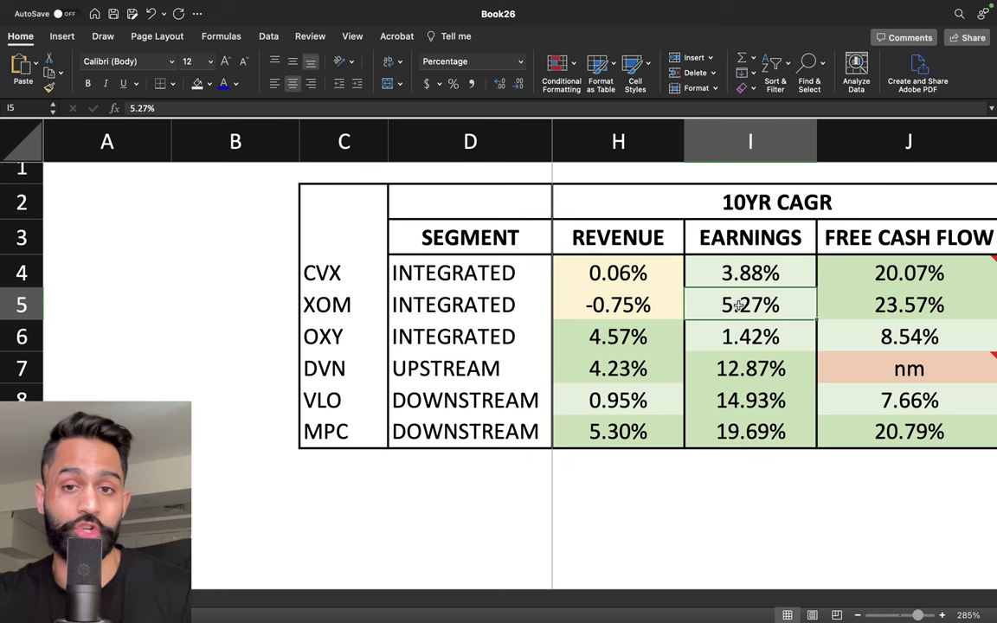
left_click(658, 308)
left_click(710, 311, "shift")
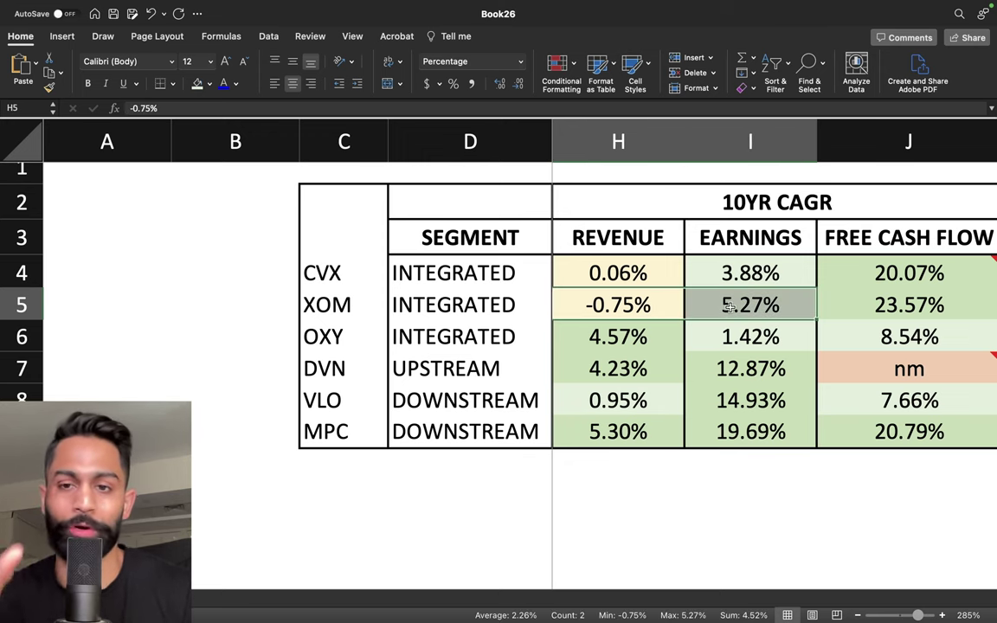
left_click(730, 307)
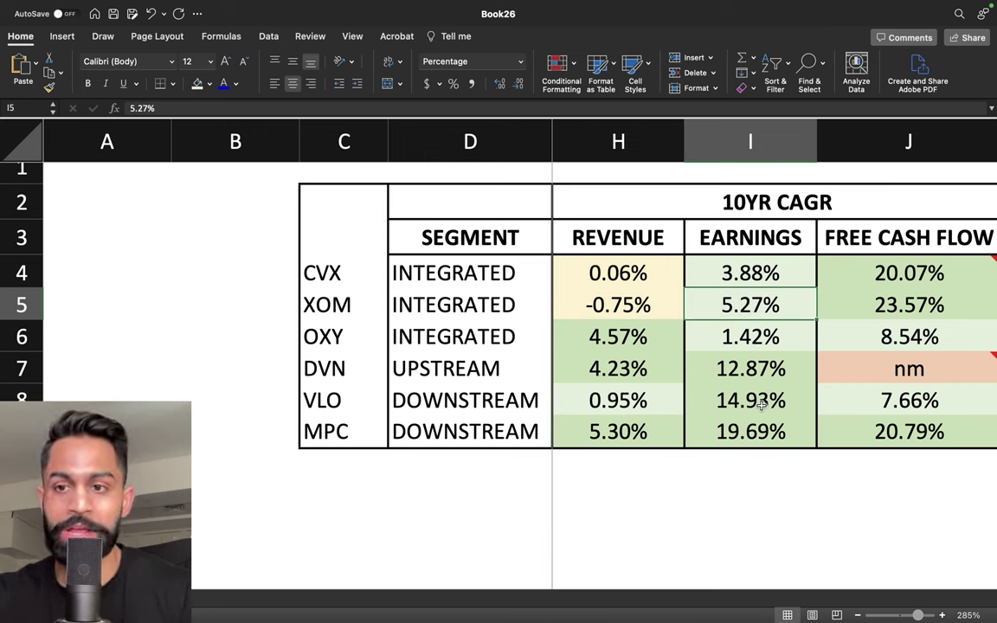
- Review the 10-year free cash flow CAGR of CVX and XOM in J4:J5, and of OXY in J6
left_click_drag(831, 275, 897, 300)
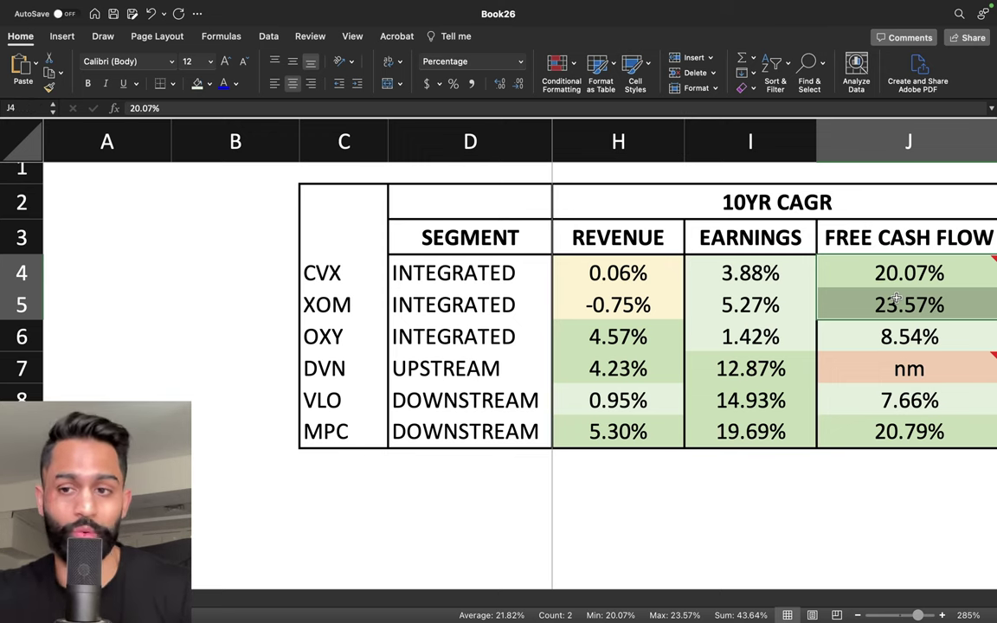
left_click(890, 340)
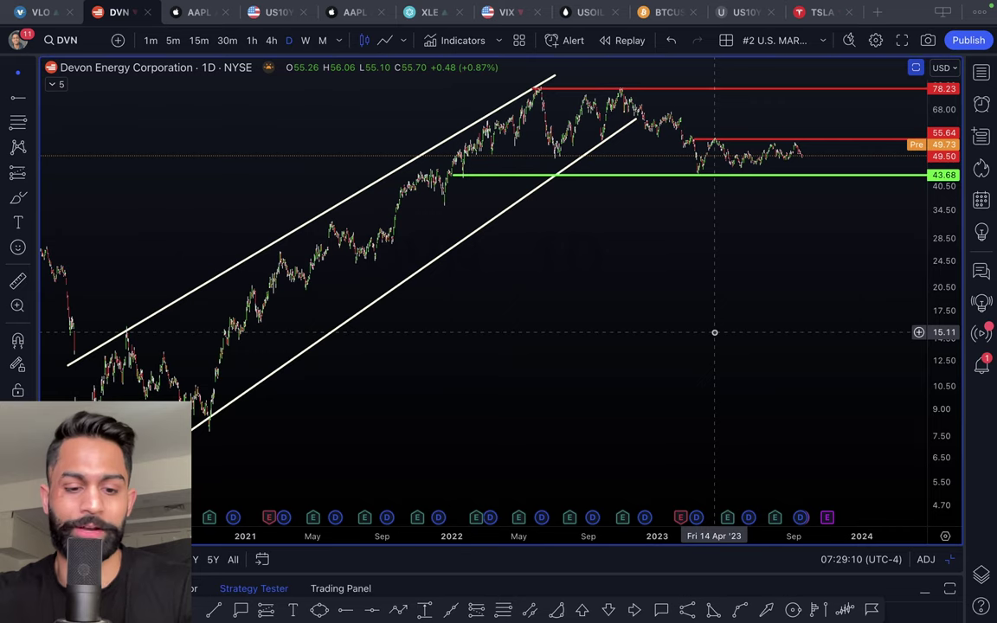
- Switch to TradingView, load OXY and examine its annual free cash flow in the cash flow statement
type("OXY")
key("Return")
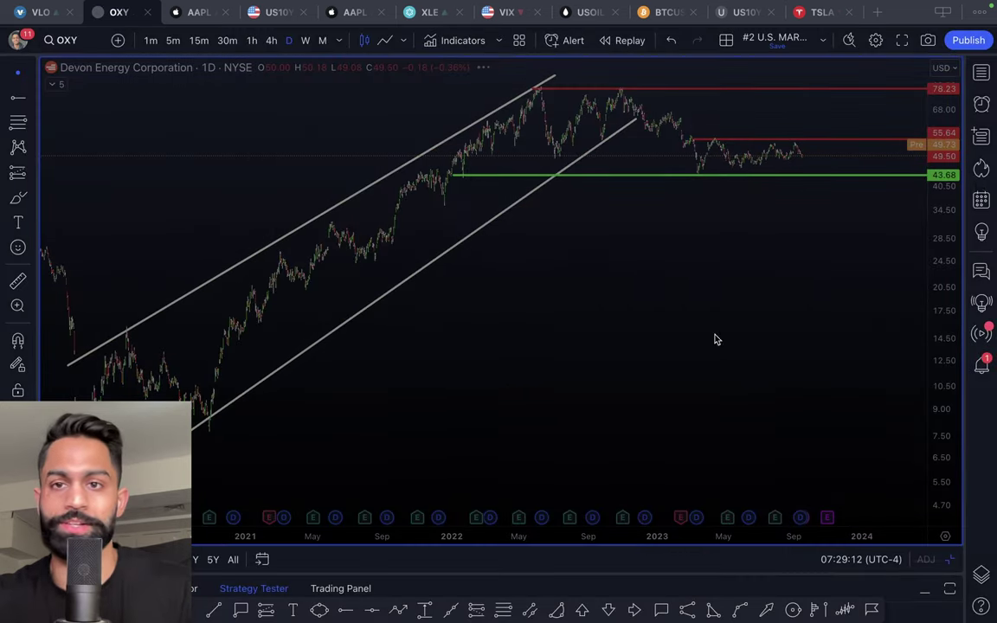
left_click(981, 72)
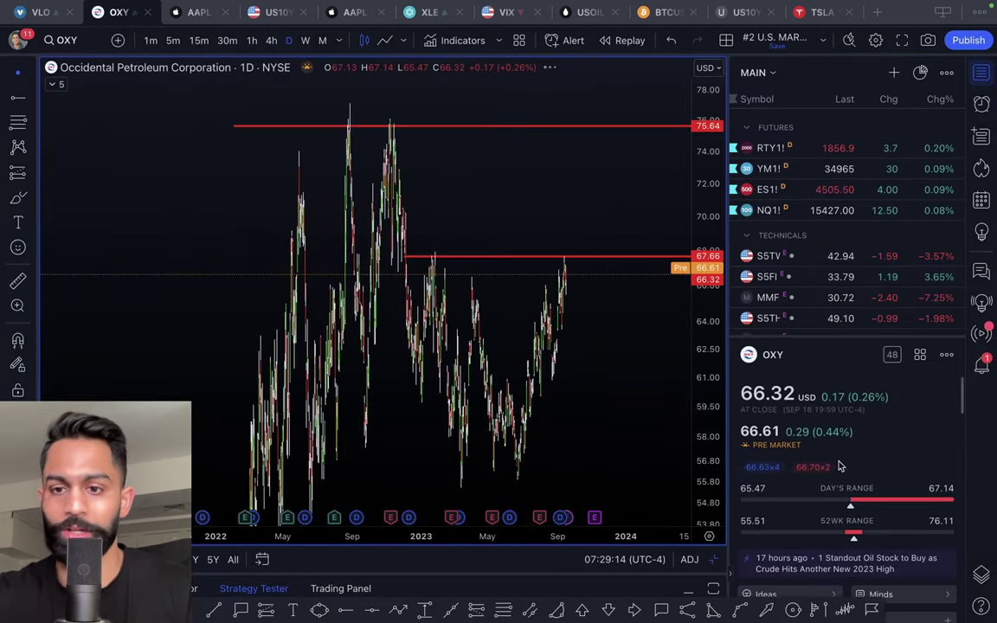
scroll(839, 466, "down", 5)
scroll(838, 466, "down", 3)
left_click(844, 497)
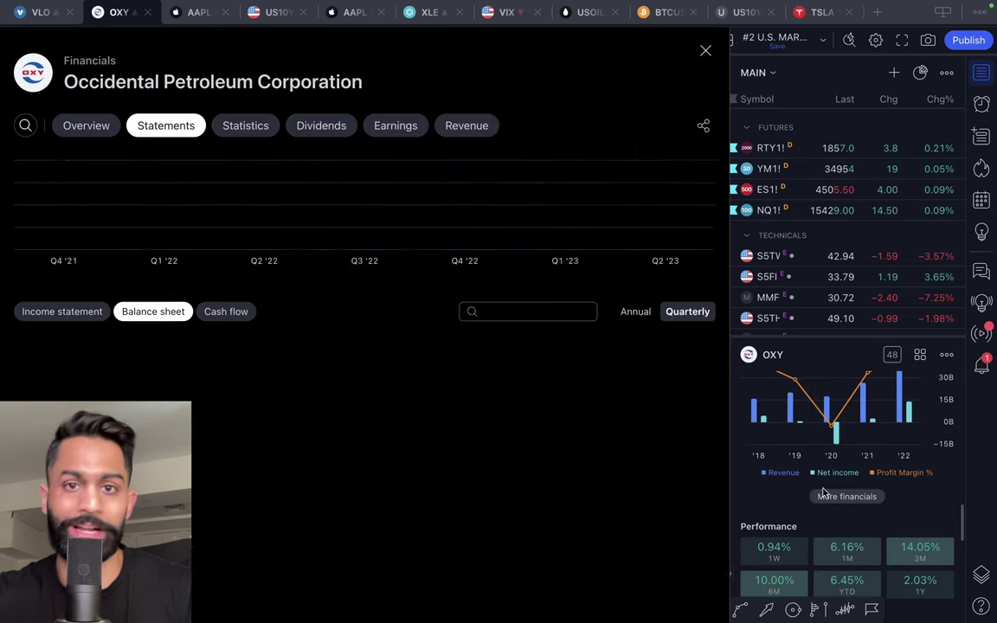
left_click(226, 312)
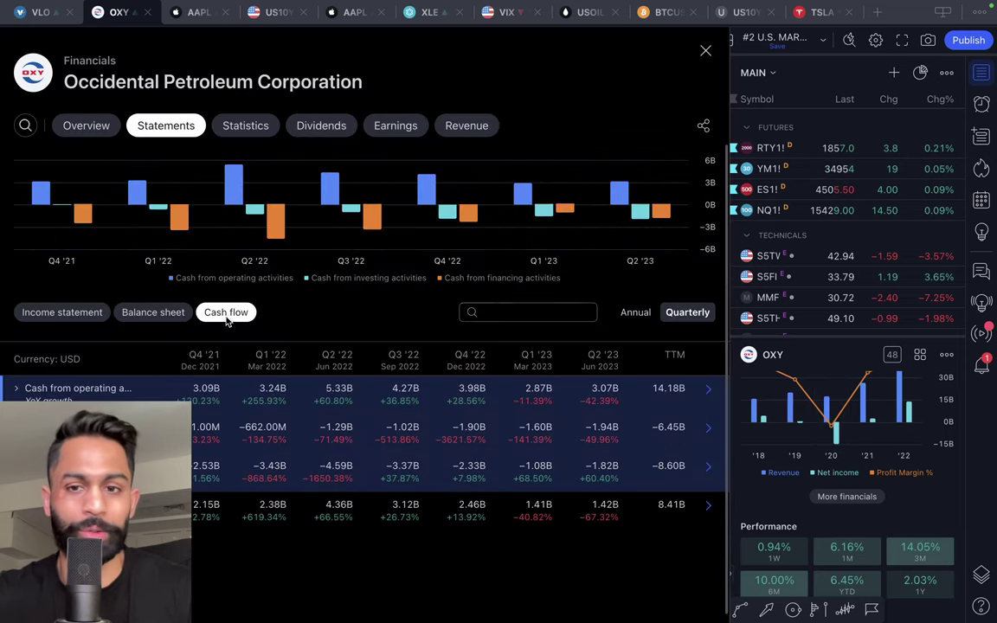
left_click(633, 314)
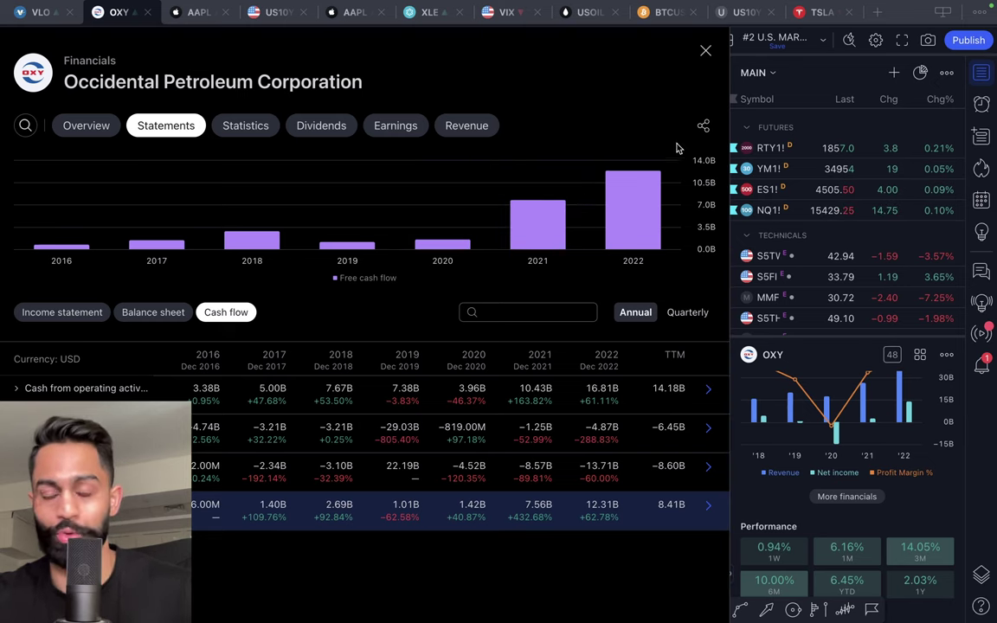
left_click(707, 52)
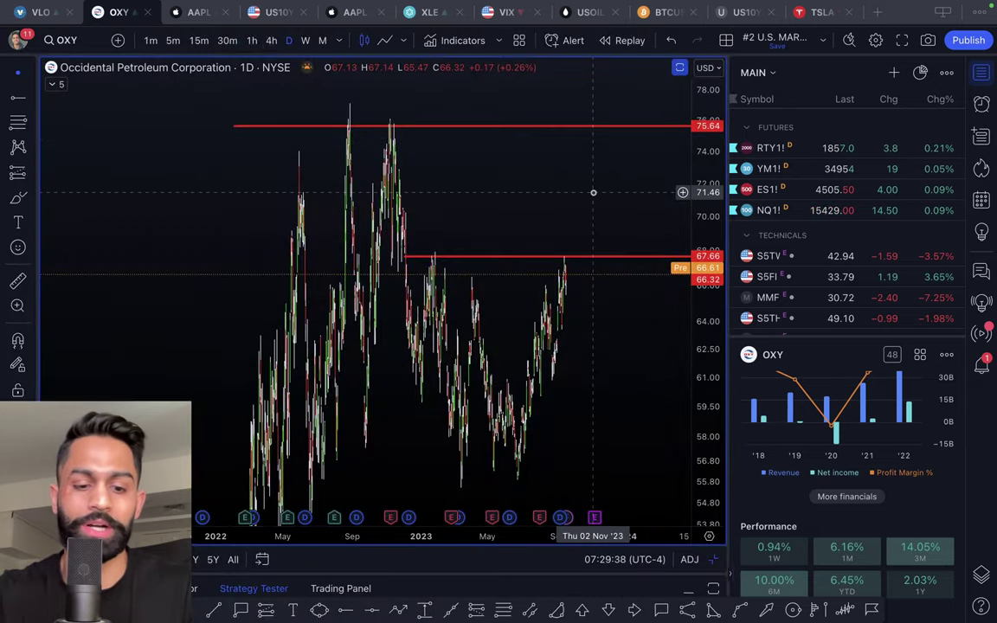
- Load XOM and display its annual free cash flow from the cash flow statement
type("XOM")
key("Return")
scroll(857, 502, "down", 5)
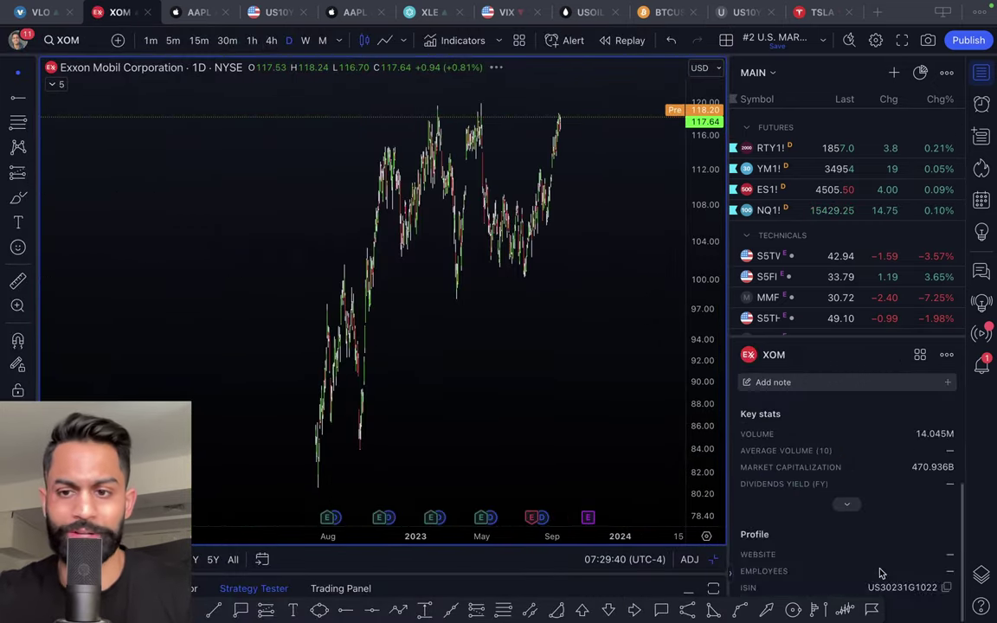
scroll(874, 554, "down", 10)
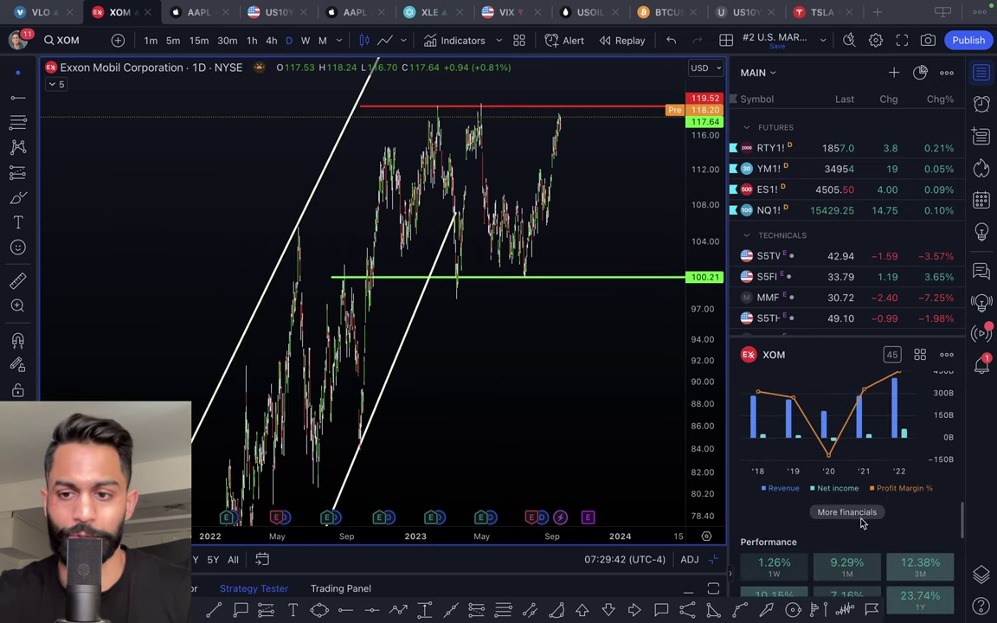
left_click(860, 518)
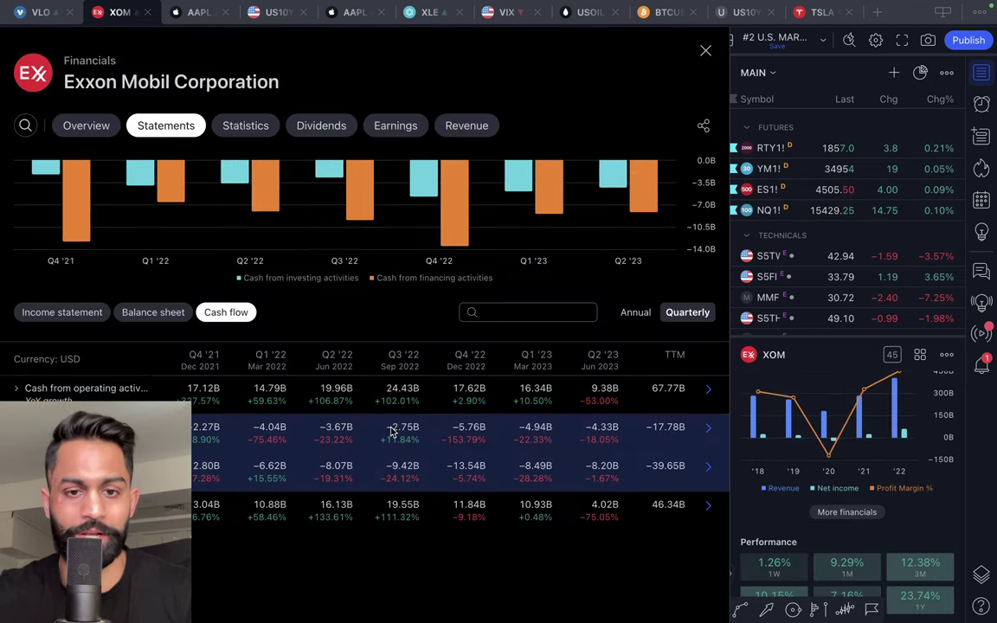
left_click(401, 511)
left_click(642, 313)
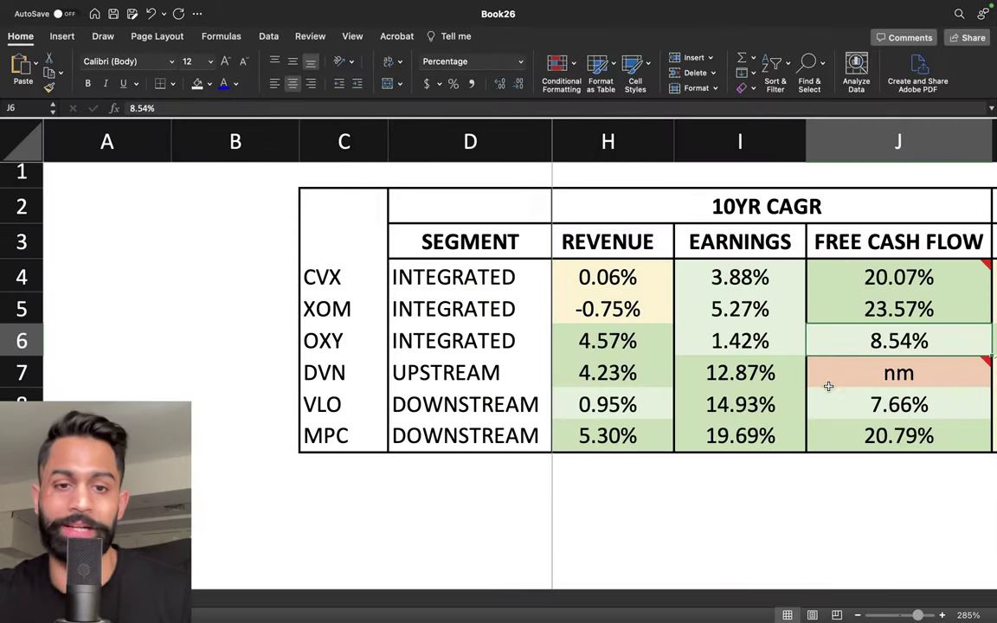
- Switch back to Excel and review the free cash flow CAGR of MPC, VLO and DVN in J9, J8 and J7
left_click(867, 442)
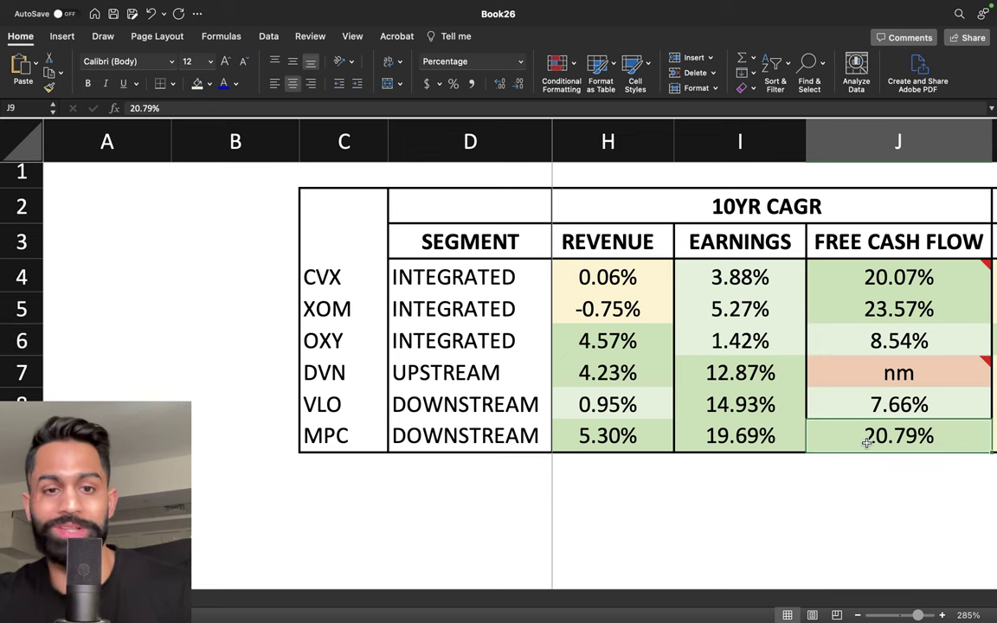
left_click(870, 406)
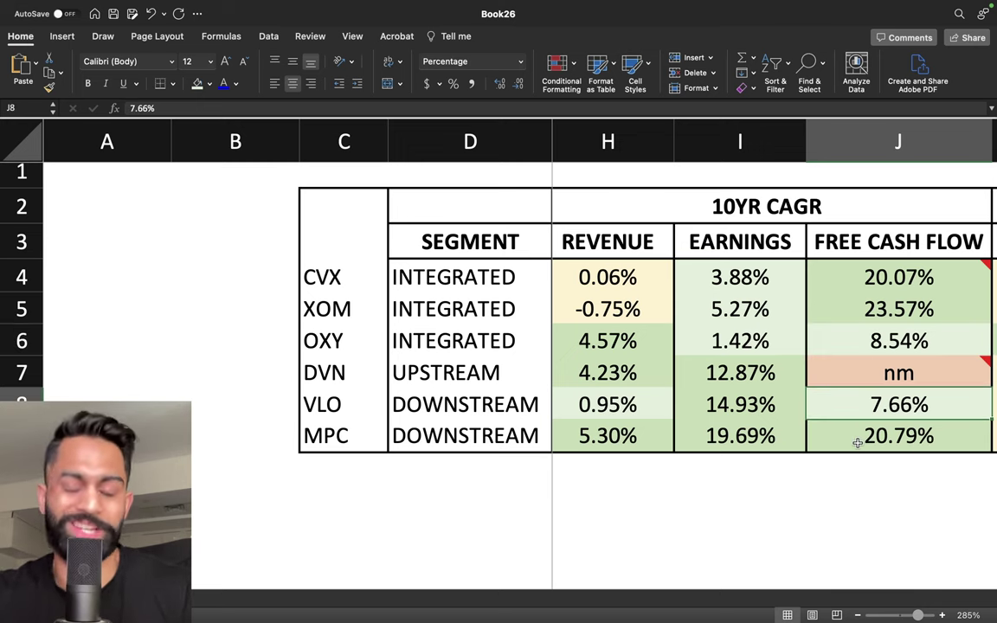
left_click(873, 368)
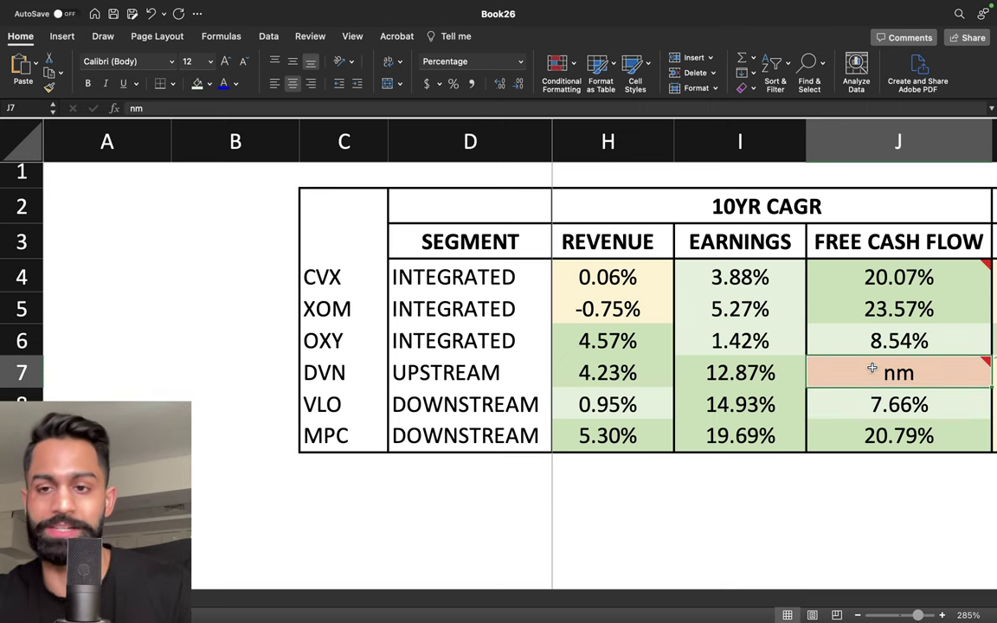
- Read the note attached to CVX's free cash flow CAGR in J4
scroll(873, 368, "right", 1)
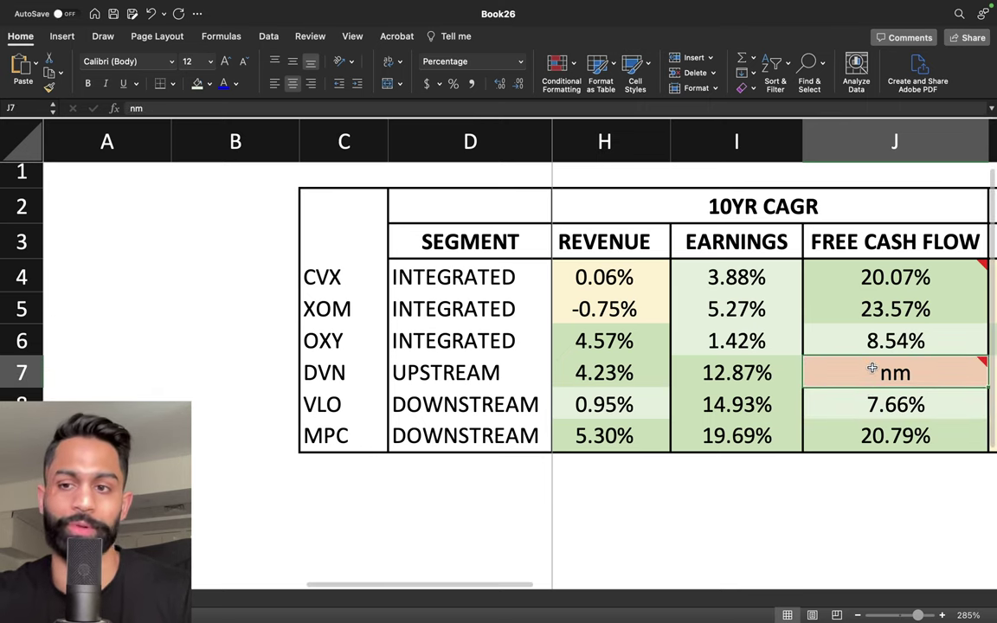
scroll(873, 368, "right", 5)
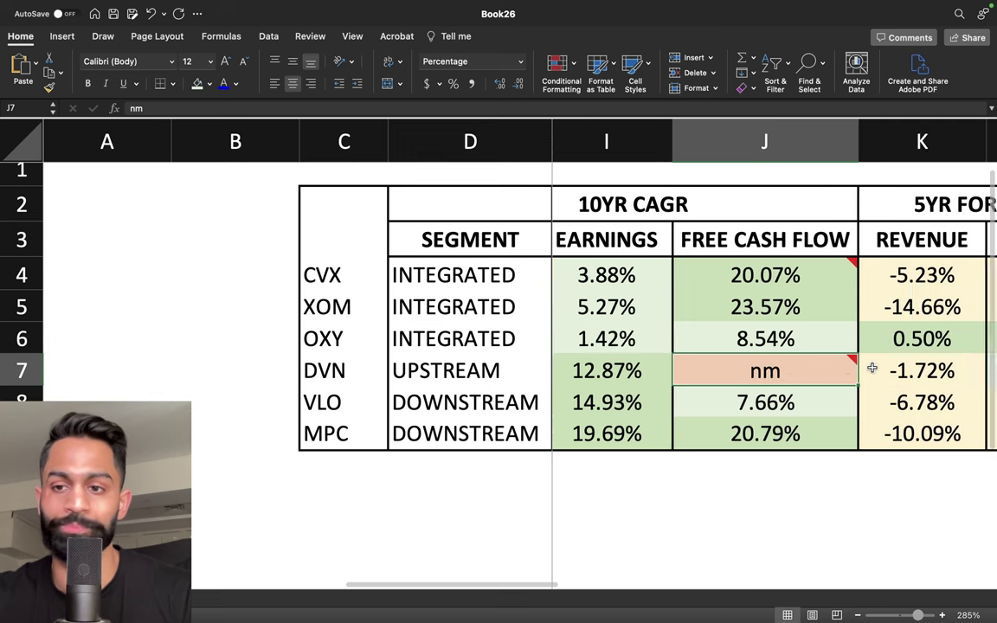
mouse_move(749, 275)
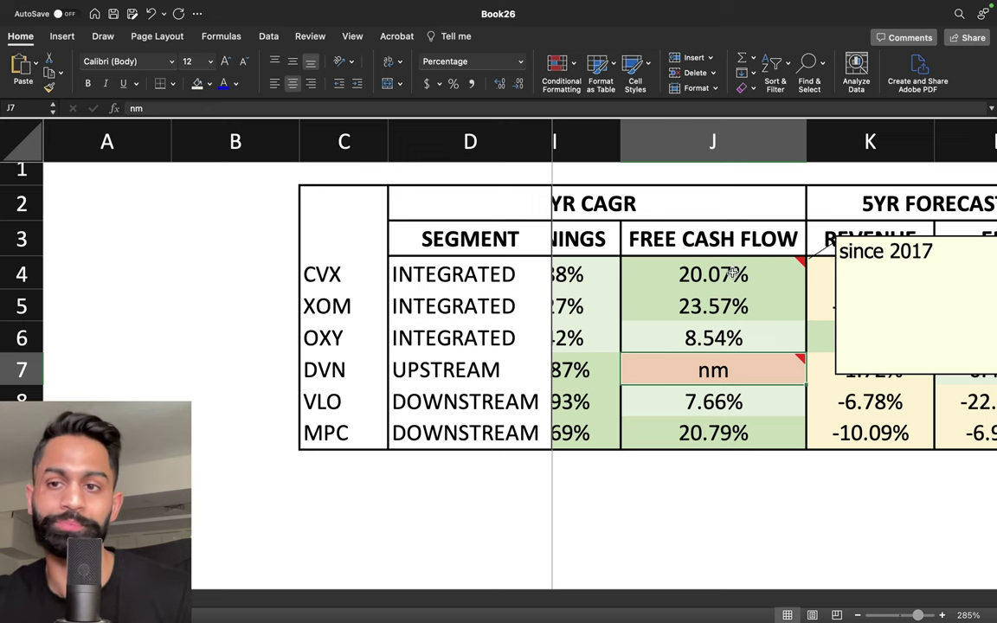
left_click(733, 271)
scroll(743, 389, "right", 1)
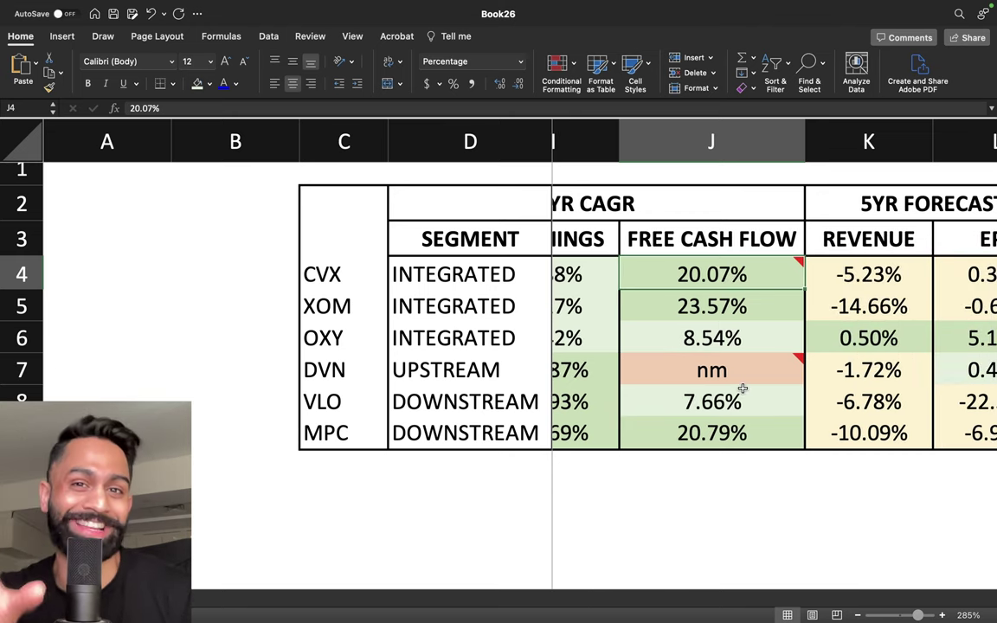
- Highlight the 10YR CAGR block in columns H to J and the 5YR FORECAST block in columns K and L for comparison
scroll(743, 389, "left", 4)
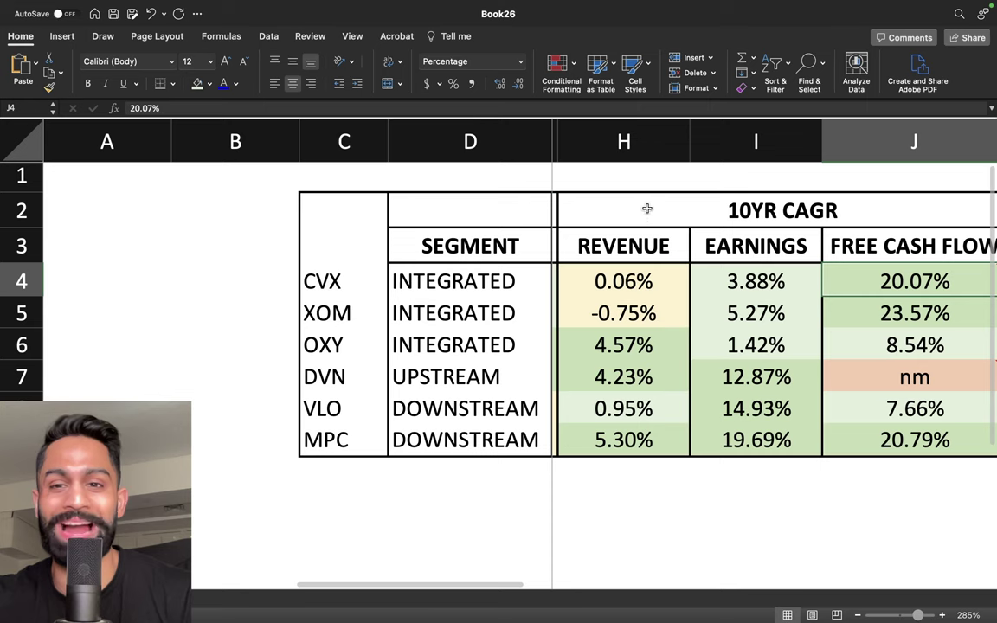
left_click_drag(643, 206, 678, 439)
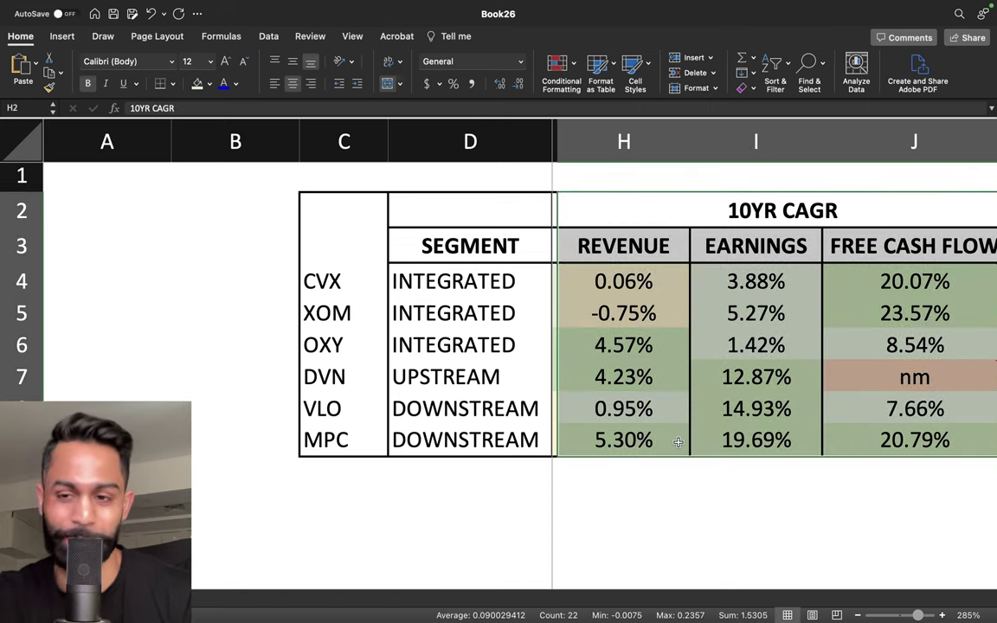
scroll(684, 440, "right", 8)
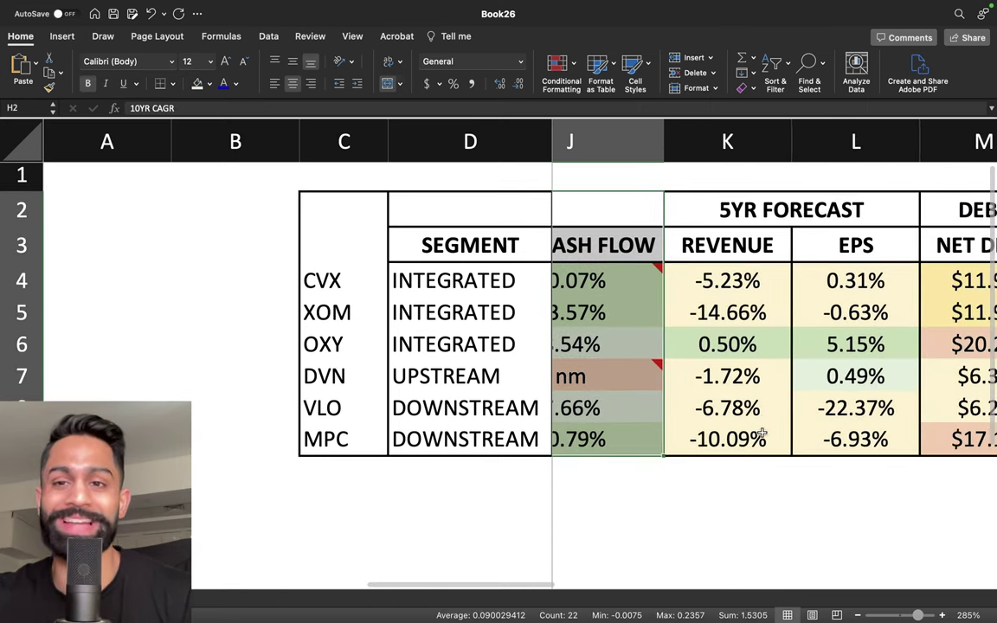
left_click_drag(728, 209, 764, 438)
scroll(782, 442, "left", 1)
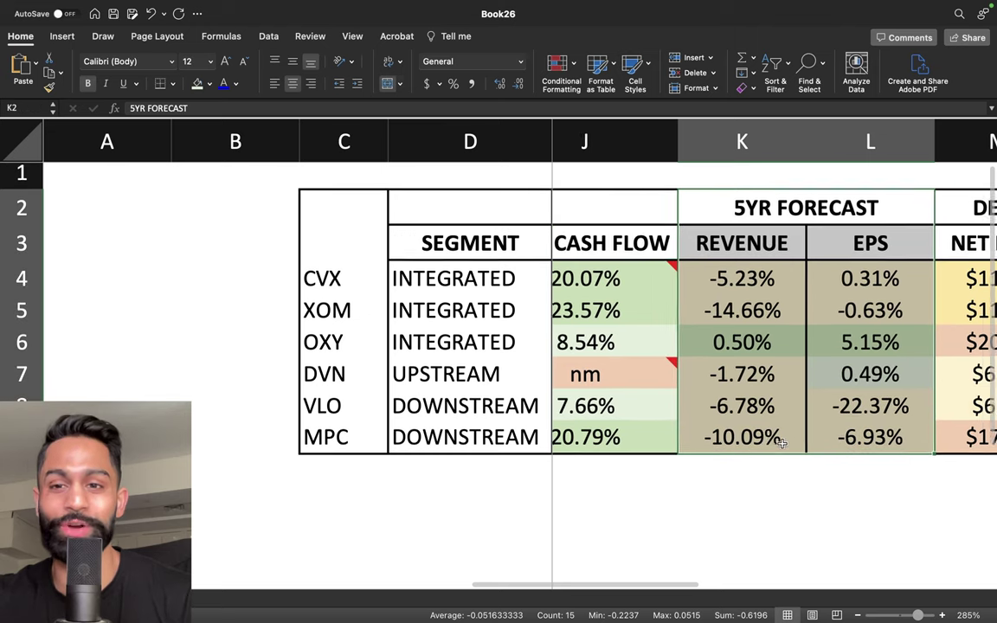
scroll(782, 442, "left", 1)
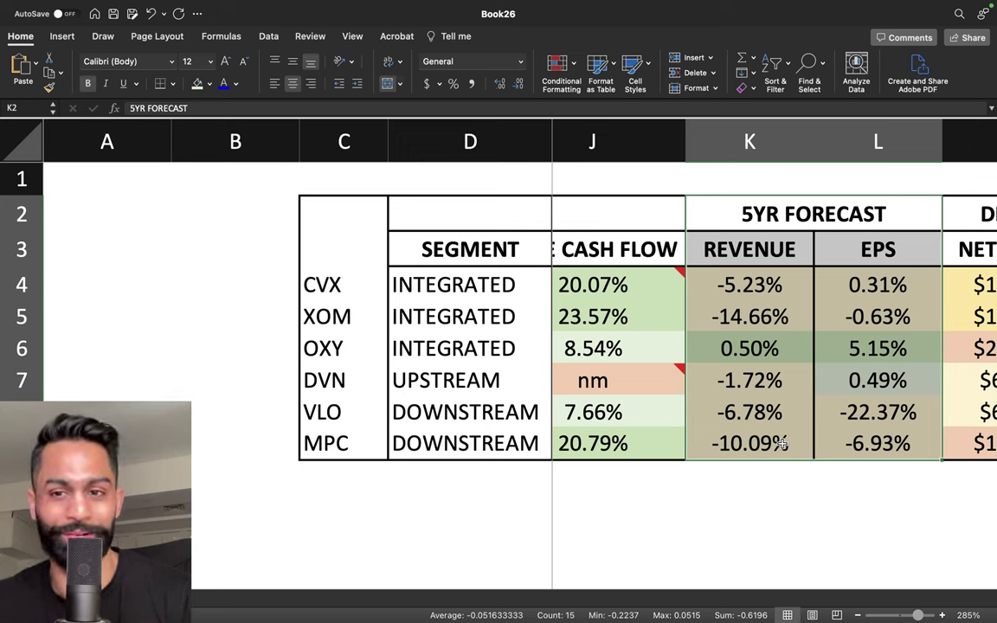
- Examine the five-year revenue and EPS forecasts of CVX and XOM in K4:L5, focusing on XOM's revenue in K5
left_click_drag(697, 286, 827, 319)
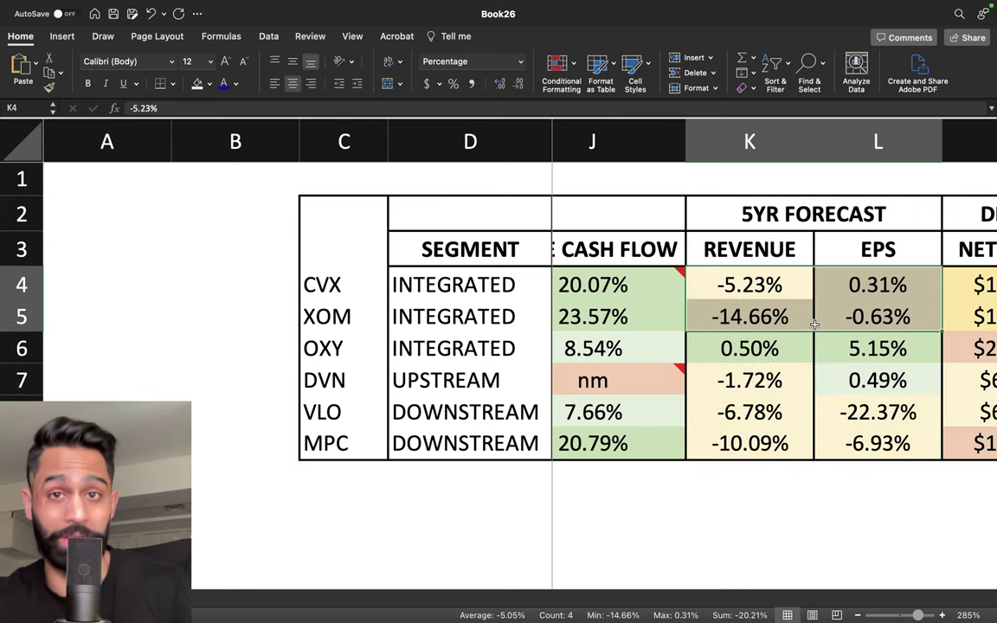
left_click(773, 319)
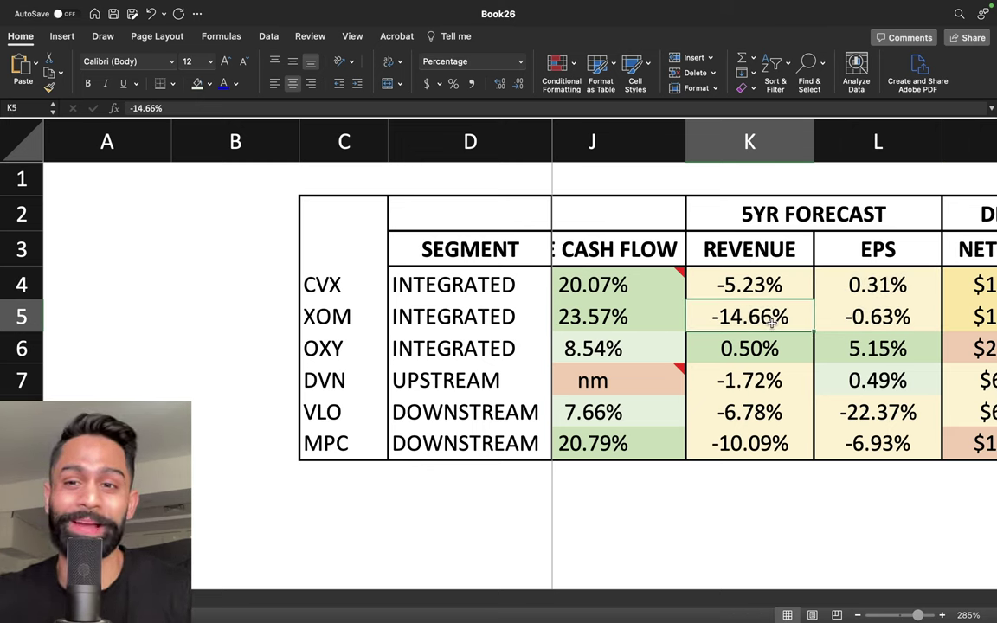
- Examine the five-year revenue and EPS forecasts of XOM, DVN, VLO, MPC and OXY in K5:L9, ending on OXY's revenue in K6
left_click(857, 318)
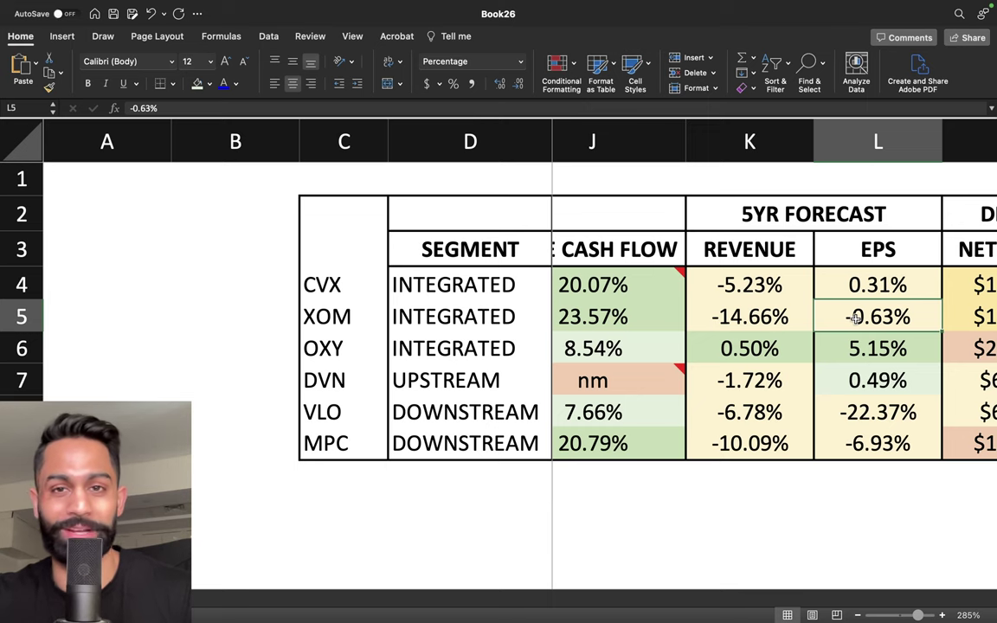
left_click(758, 384)
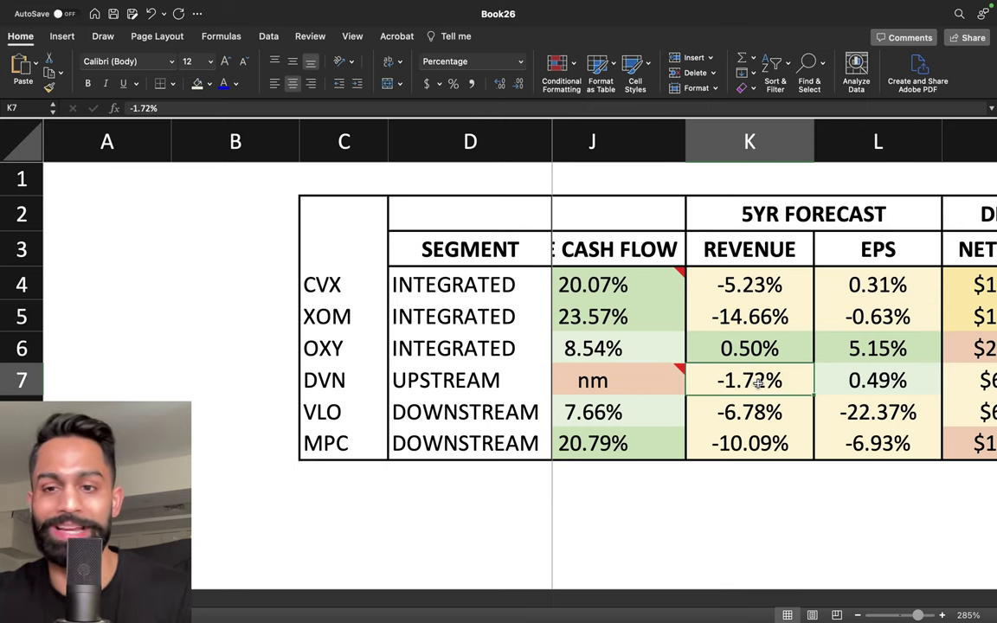
left_click(858, 381)
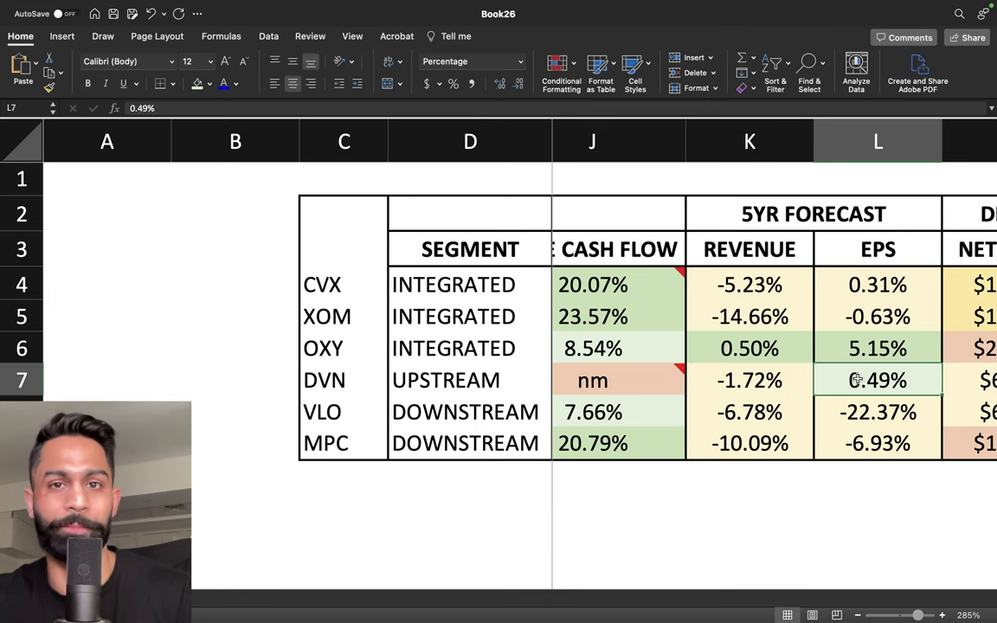
left_click(764, 410)
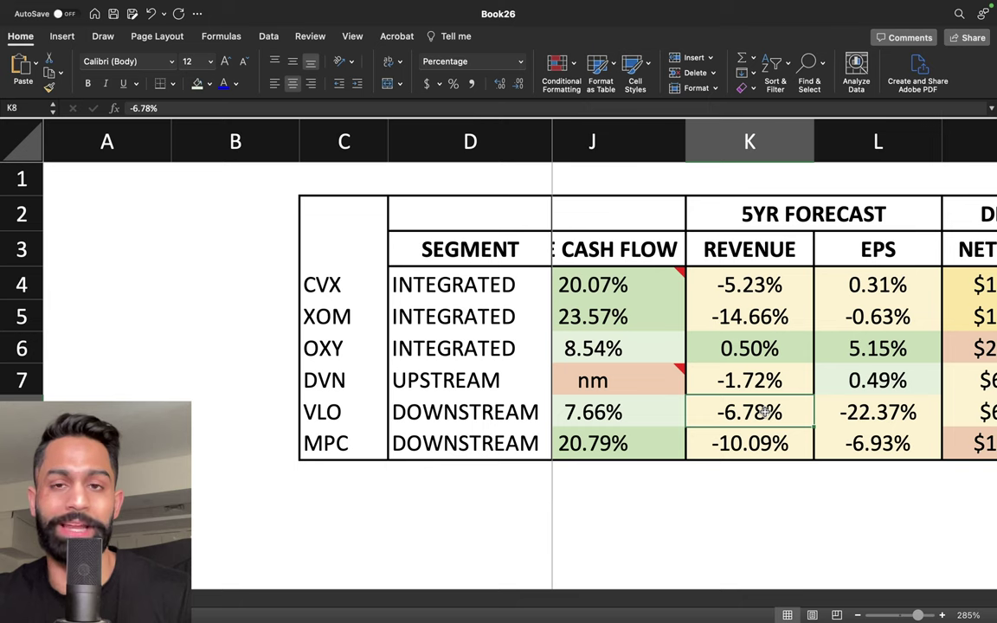
left_click(905, 416)
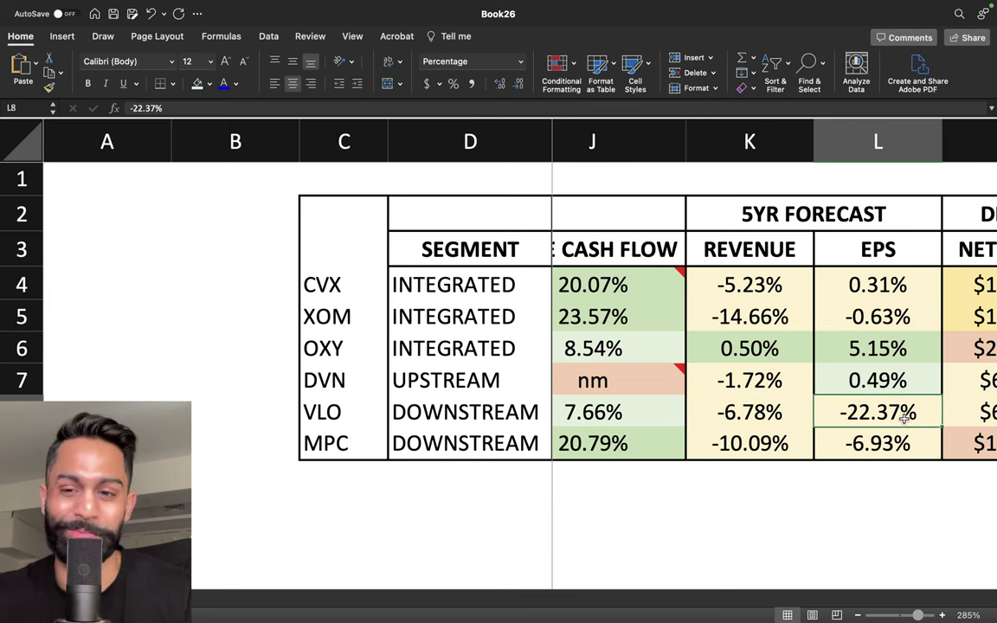
left_click_drag(802, 437, 853, 443)
left_click(784, 449)
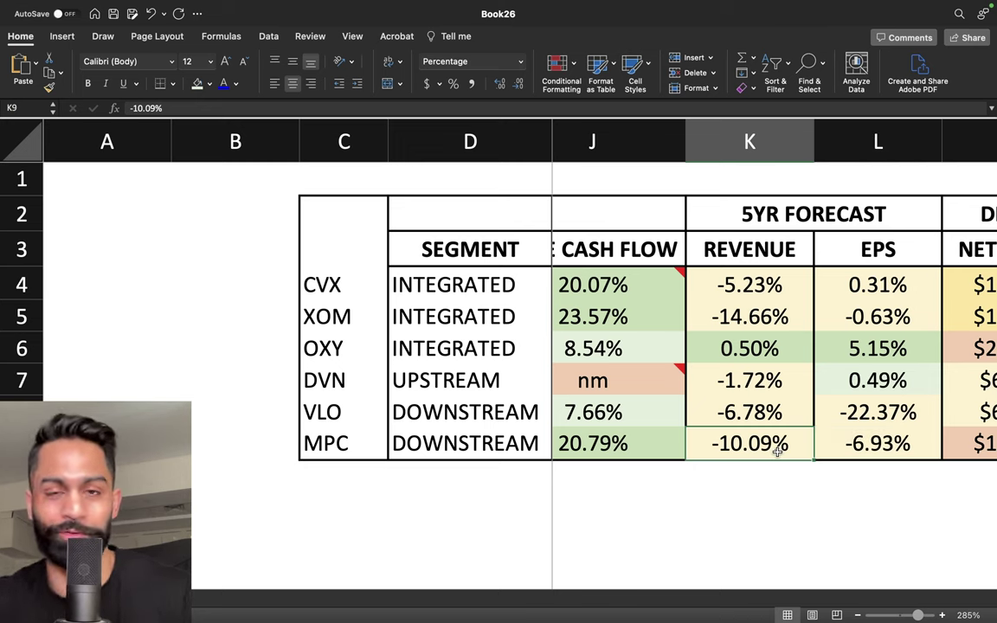
left_click(883, 446)
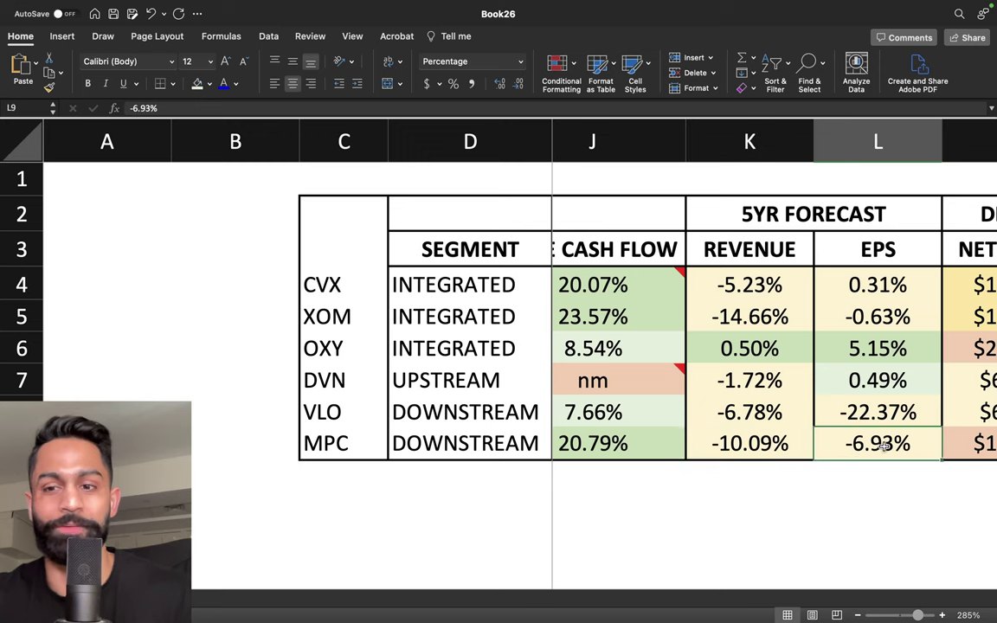
left_click(766, 353)
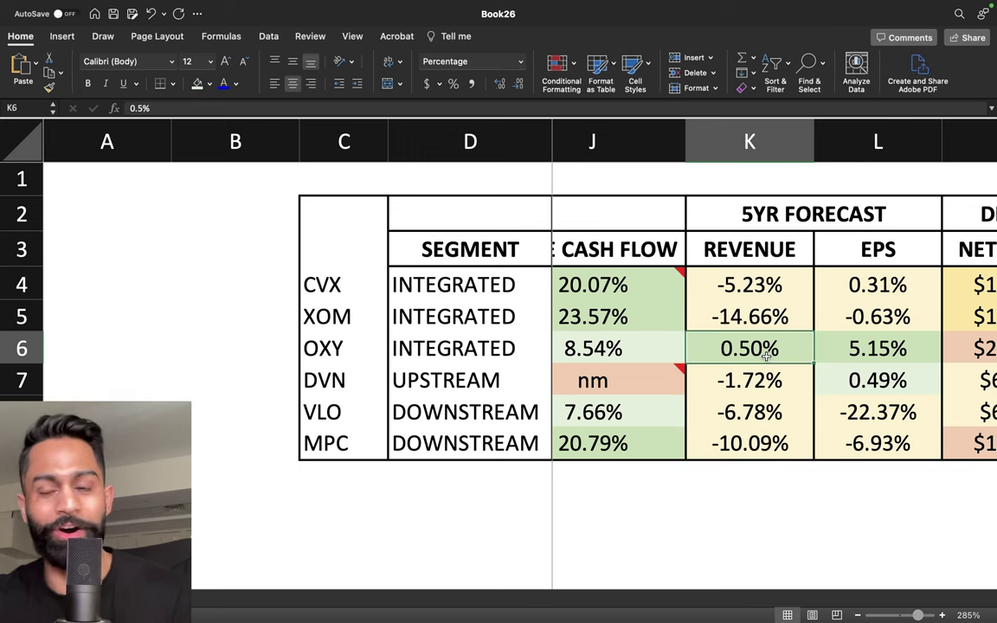
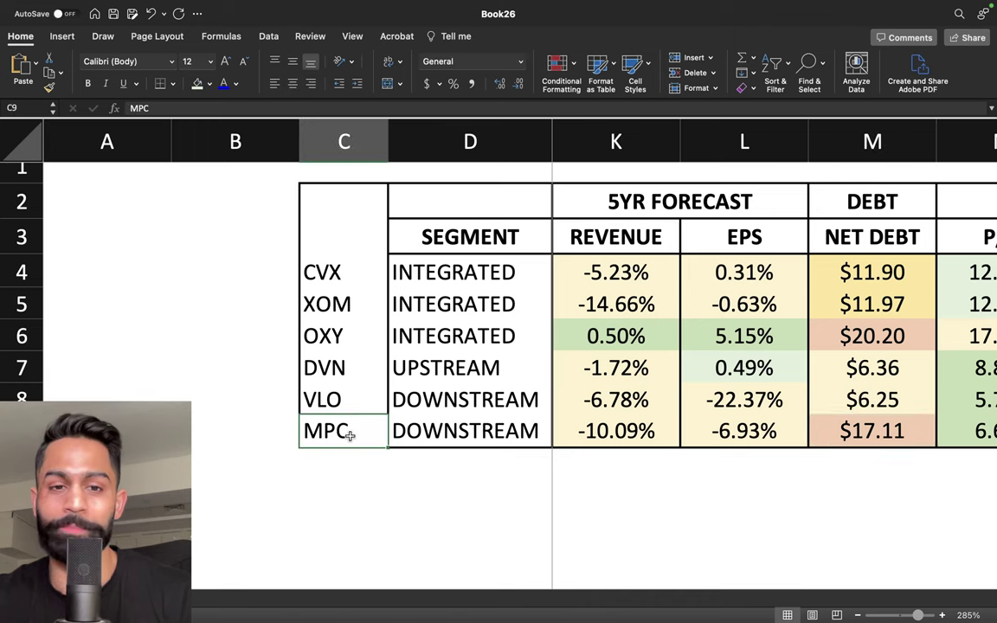
- Highlight MPC's 10-year revenue, earnings and free cash flow CAGR in H9:J9 and review its TTM revenue and earnings
scroll(616, 433, "left", 5)
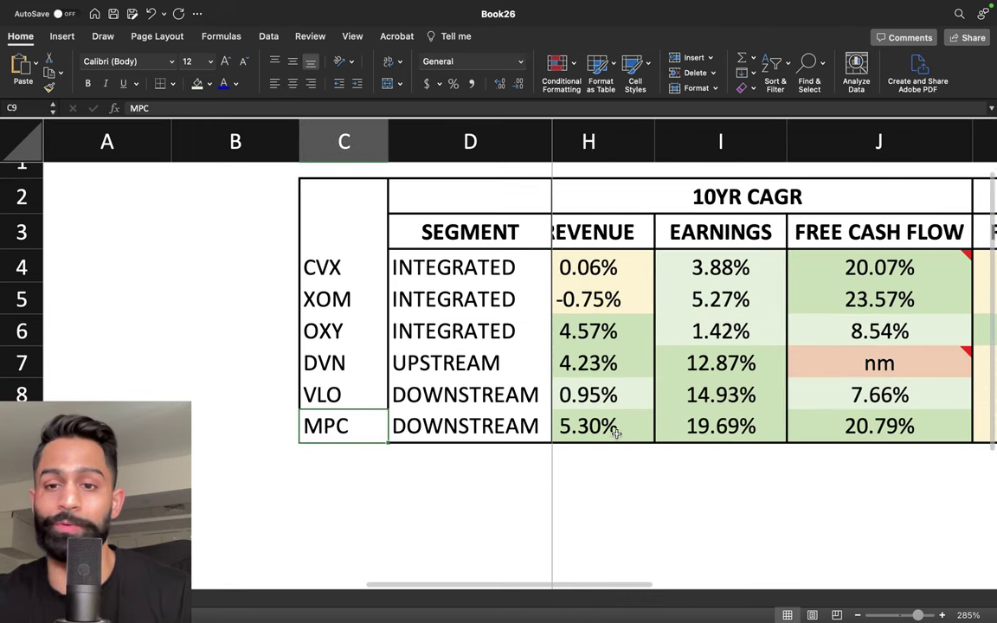
left_click_drag(913, 422, 658, 422)
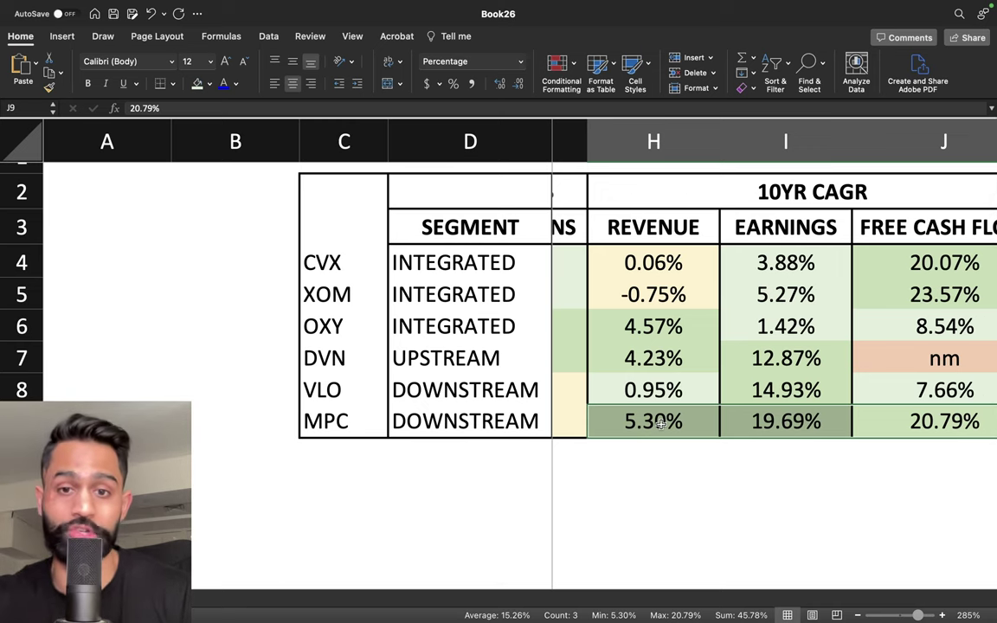
scroll(660, 422, "left", 5)
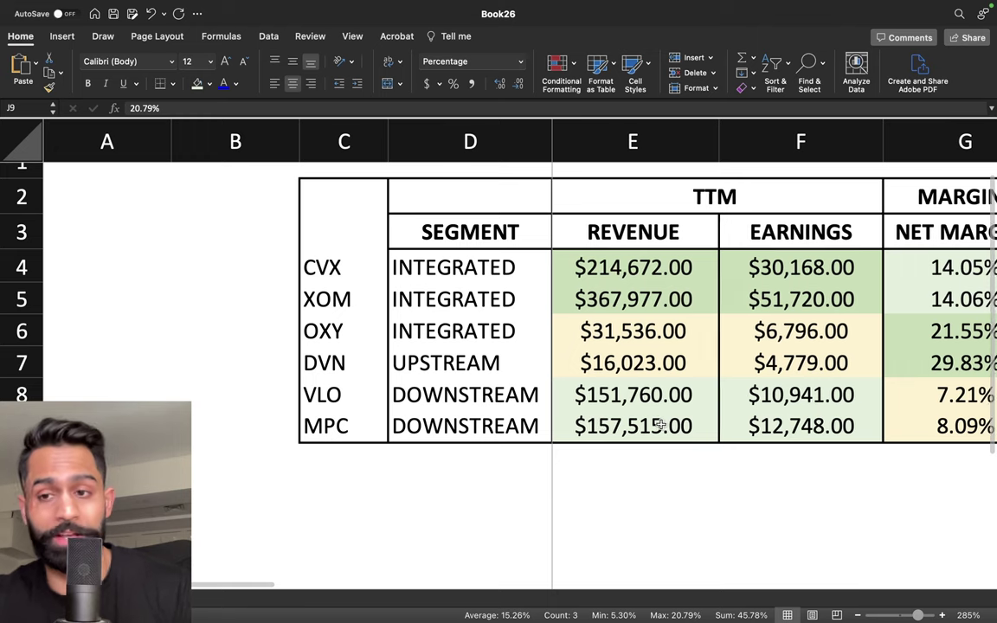
- Examine MPC's five-year revenue and EPS forecasts and its net debt, highlighting K9:M9
scroll(661, 425, "right", 3)
scroll(661, 425, "right", 5)
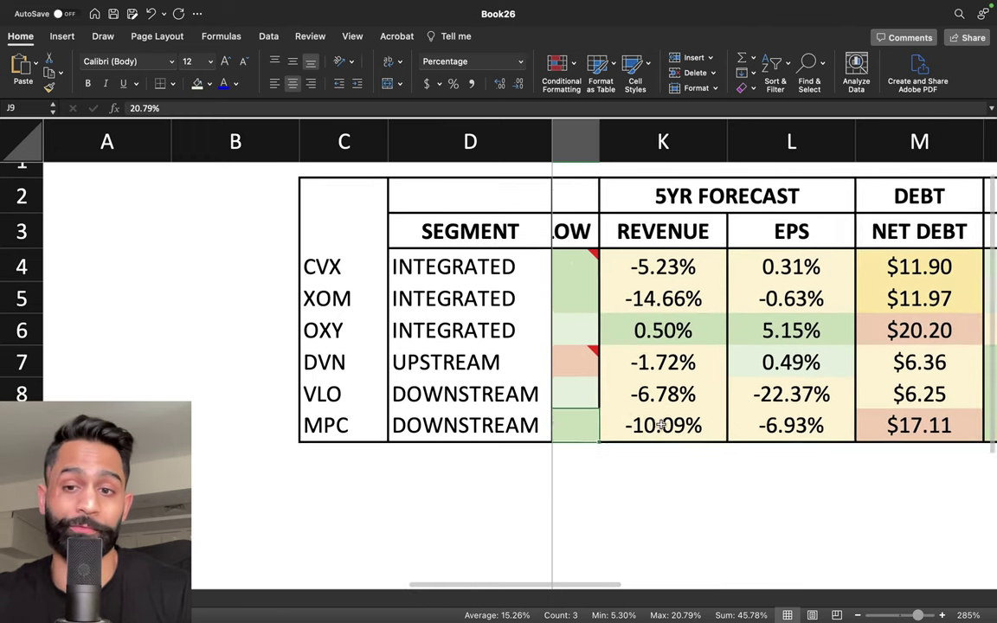
scroll(661, 425, "left", 1)
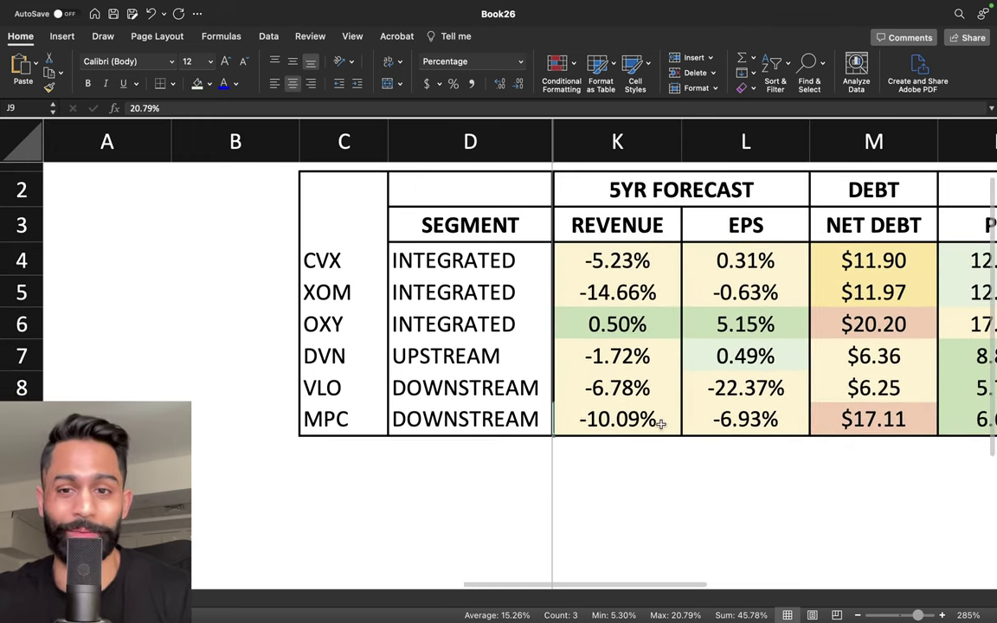
left_click(648, 419)
left_click(744, 417)
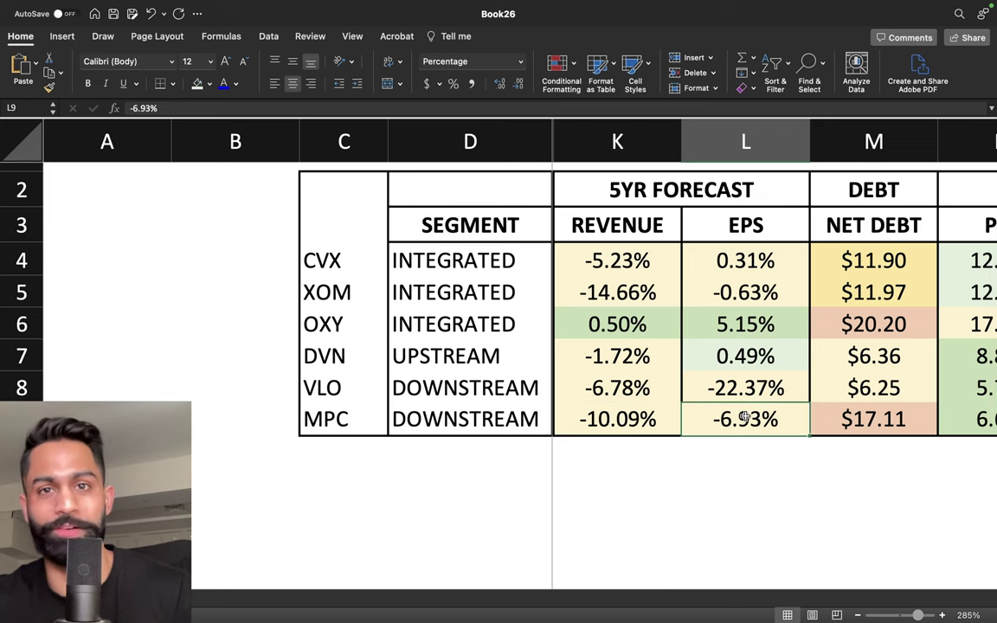
left_click(874, 420)
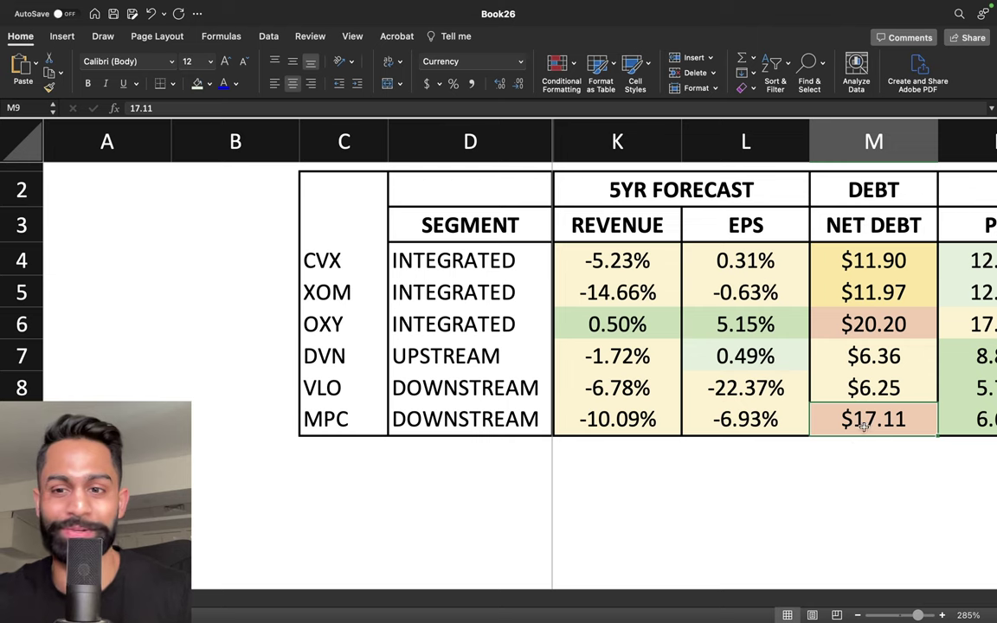
left_click(648, 420, "shift")
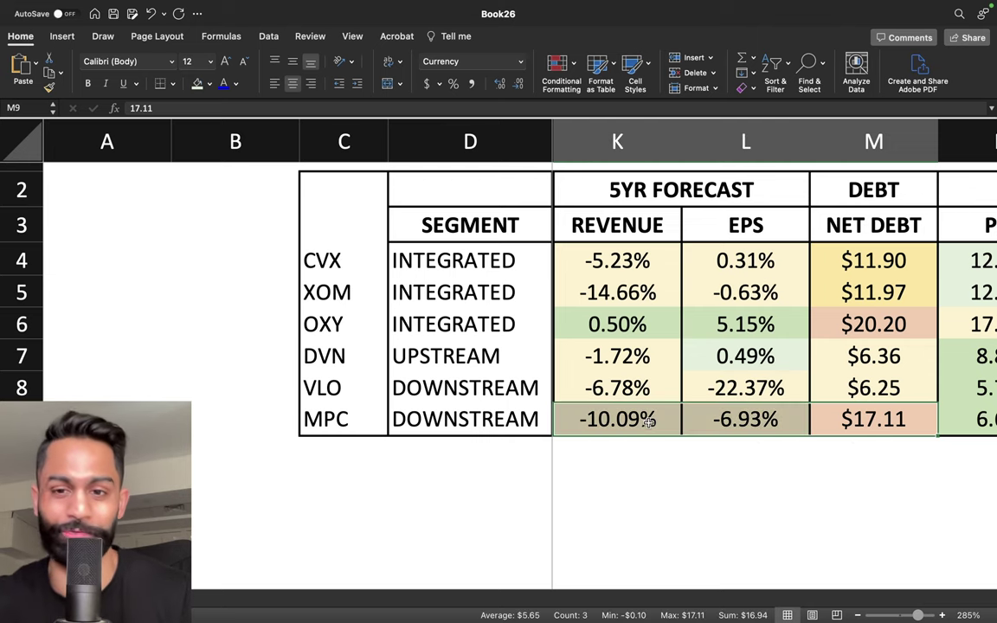
- Look over the VALUATION block in columns N to Q and highlight the dividend yields of CVX and XOM in Q4:Q5
scroll(648, 420, "right", 6)
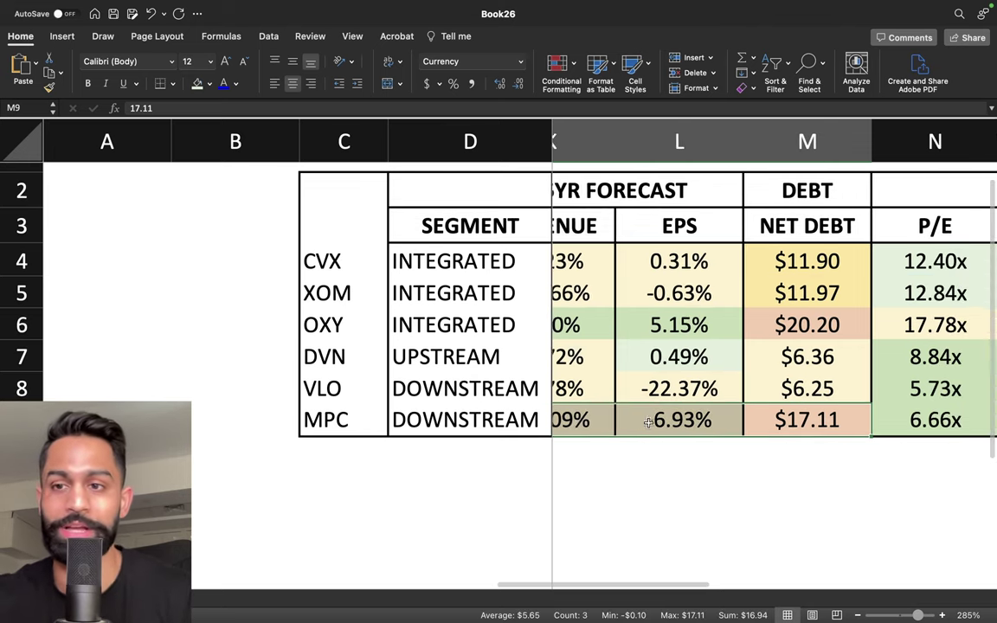
scroll(647, 420, "down", 2)
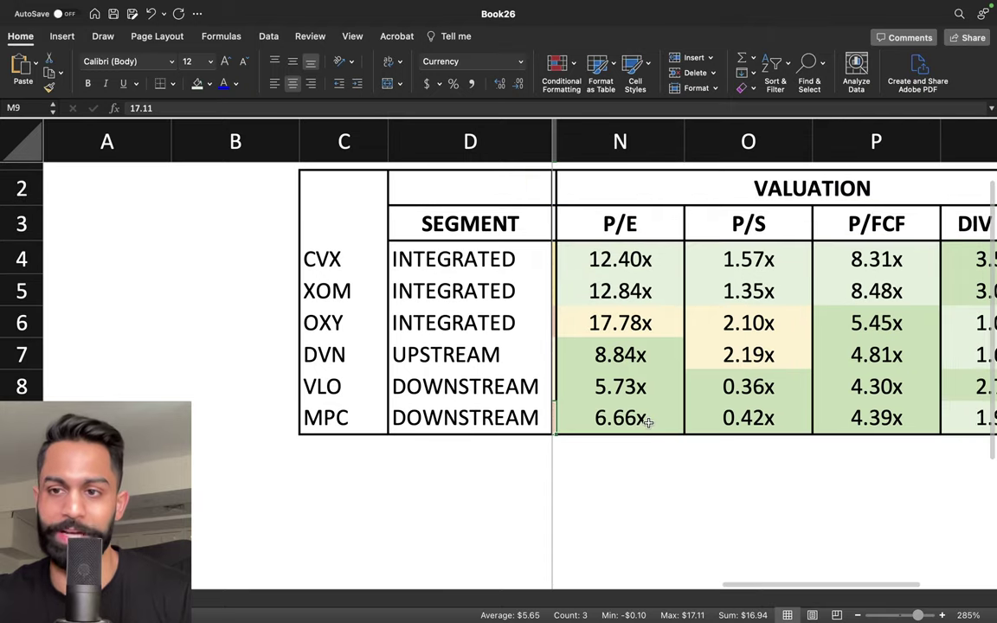
scroll(648, 423, "left", 2)
scroll(648, 420, "right", 2)
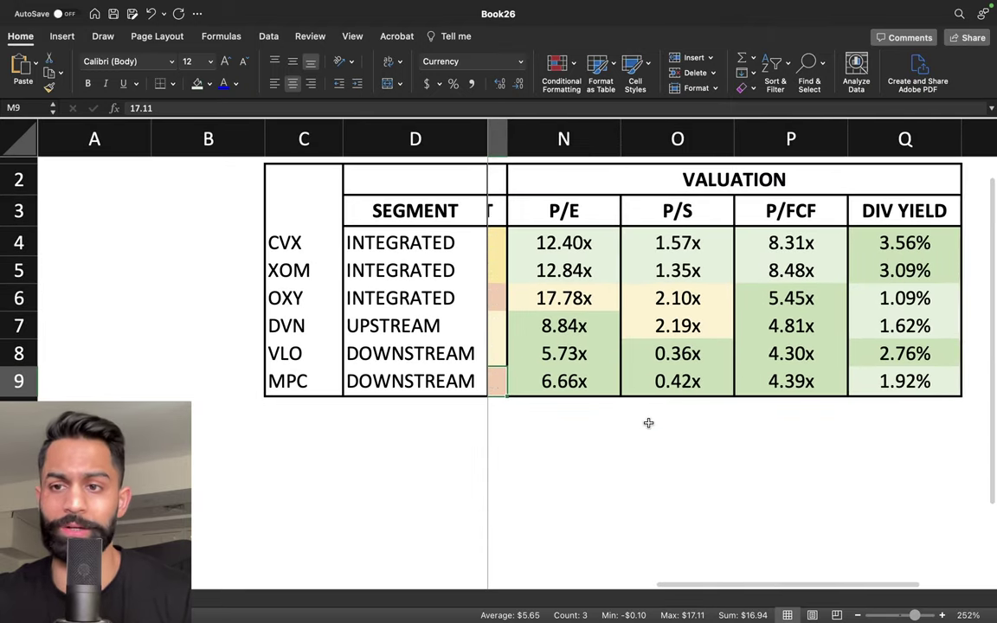
left_click_drag(867, 242, 734, 264)
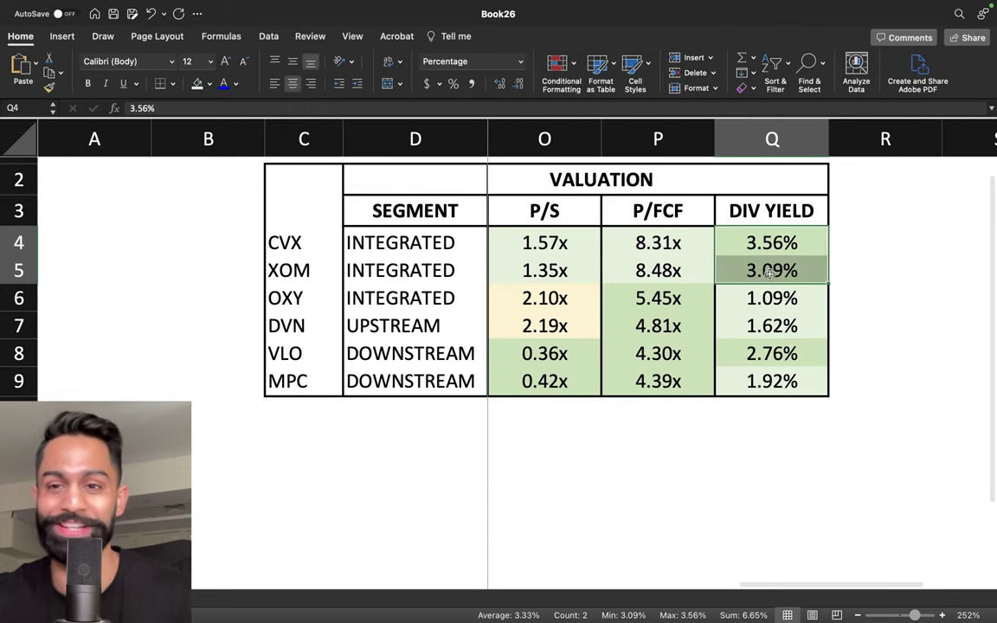
scroll(761, 263, "left", 1)
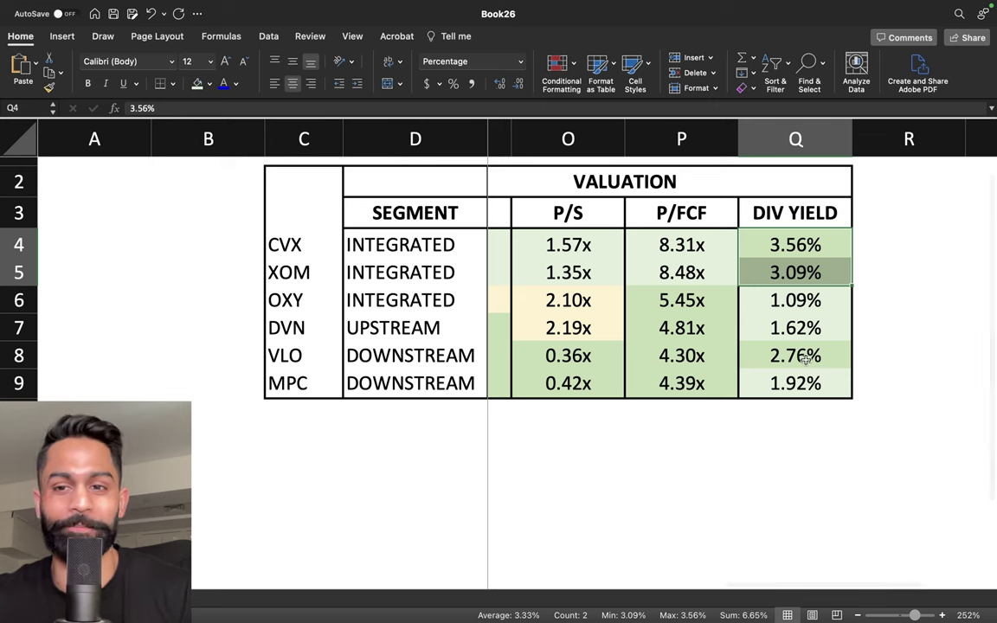
- Check the dividend yields of VLO, OXY, DVN and MPC one by one in column Q
left_click(805, 357)
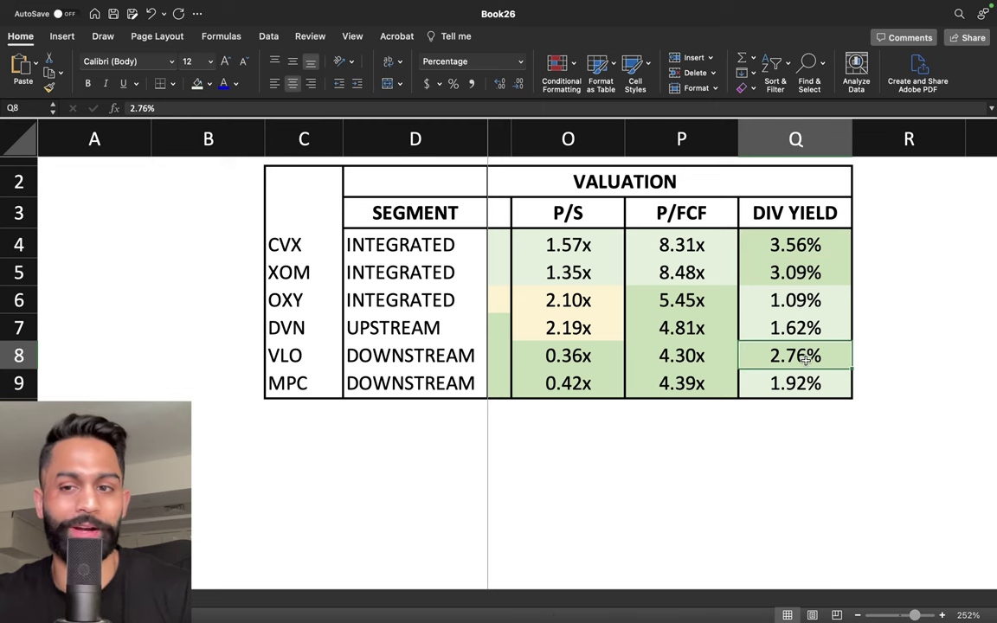
left_click(812, 301)
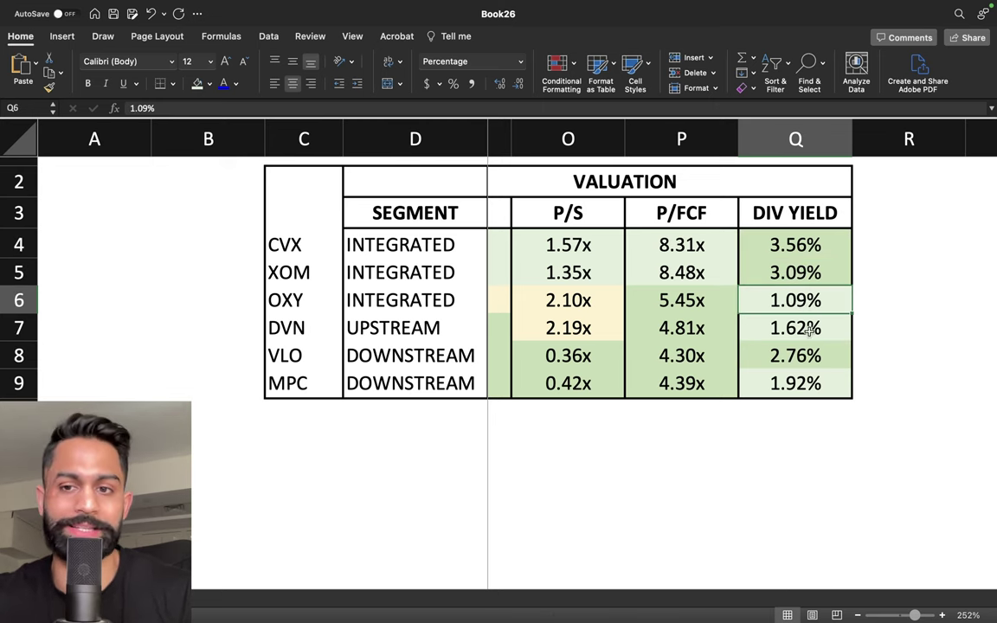
left_click(809, 330)
left_click(800, 386)
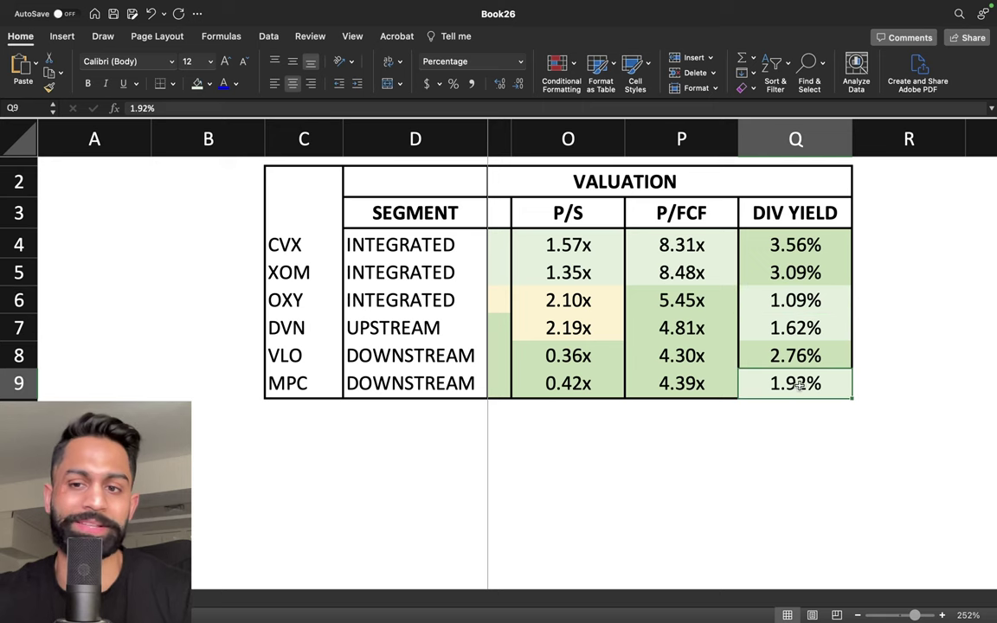
left_click(799, 425)
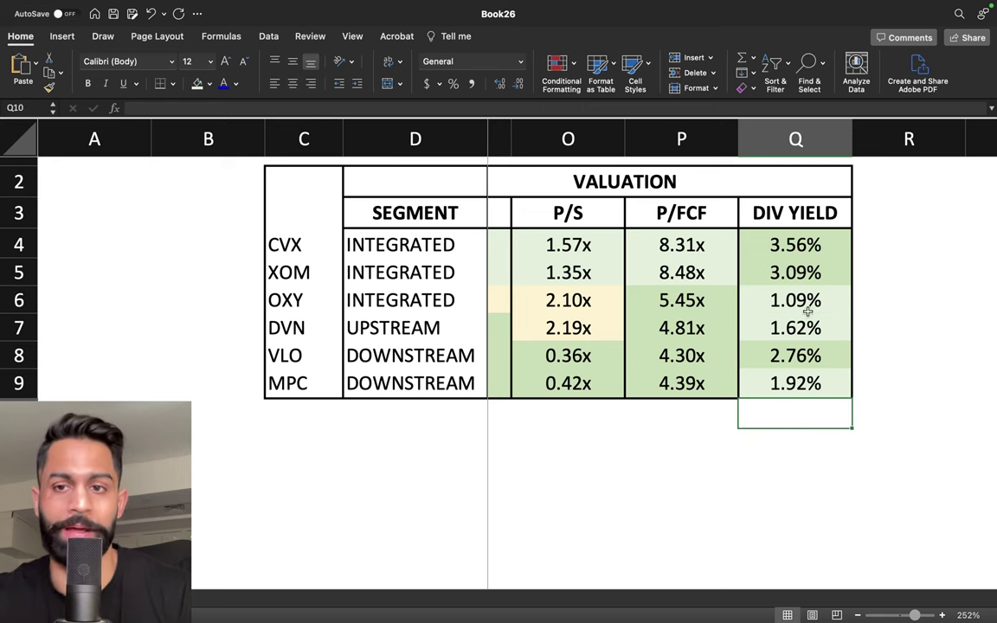
- Compare the dividend yields of CVX and XOM in Q4:Q5 with XOM's five-year revenue and EPS forecasts in K5:L5
left_click_drag(807, 251, 801, 273)
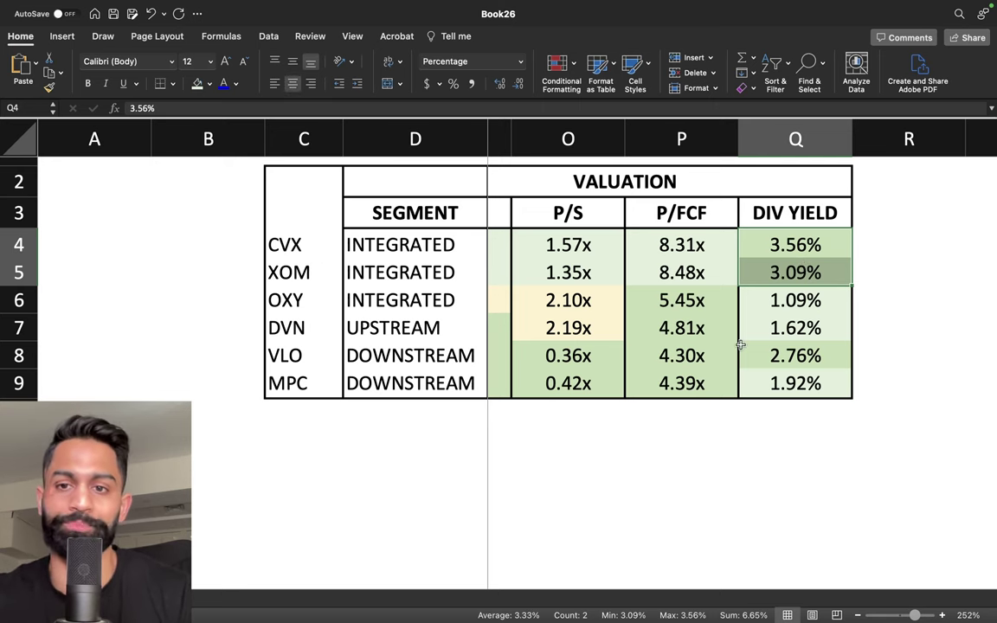
scroll(740, 346, "left", 10)
scroll(604, 268, "left", 2)
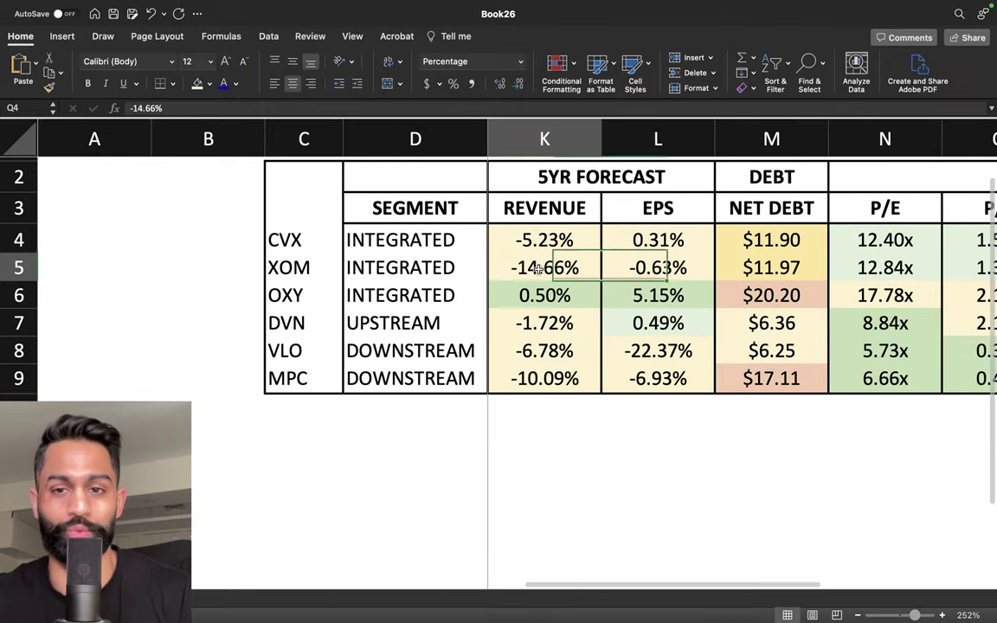
left_click_drag(546, 264, 697, 269)
scroll(597, 268, "left", 2)
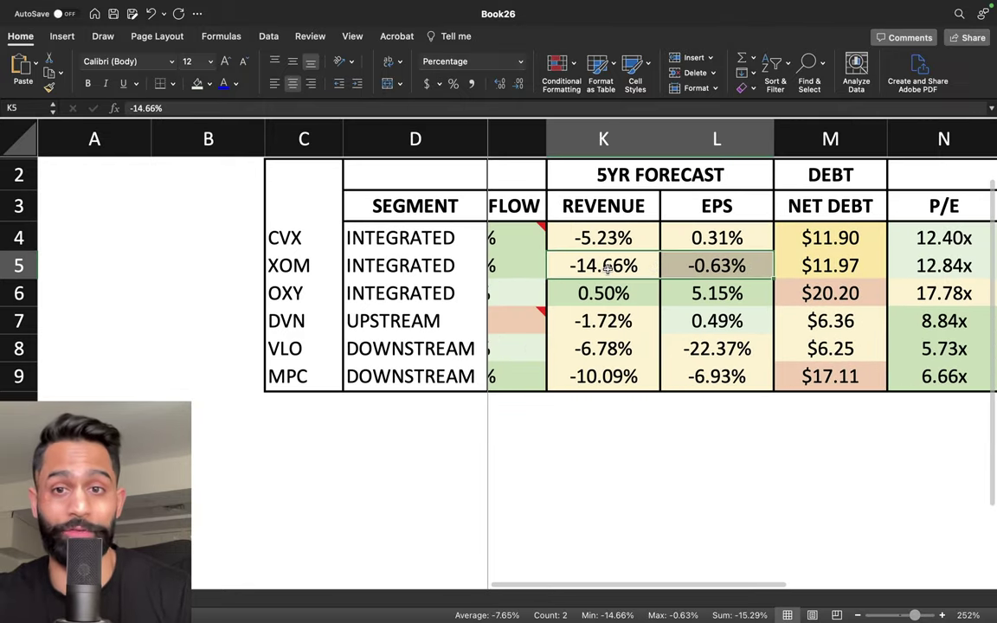
left_click(609, 268)
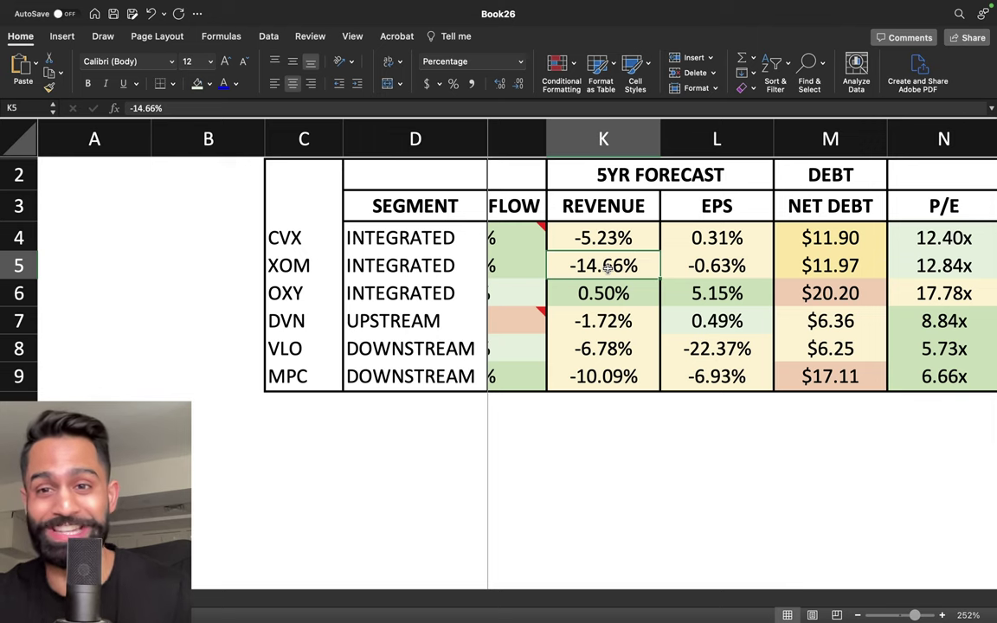
- Check the dividend yields of OXY in Q6 and VLO in Q8
scroll(609, 267, "right", 10)
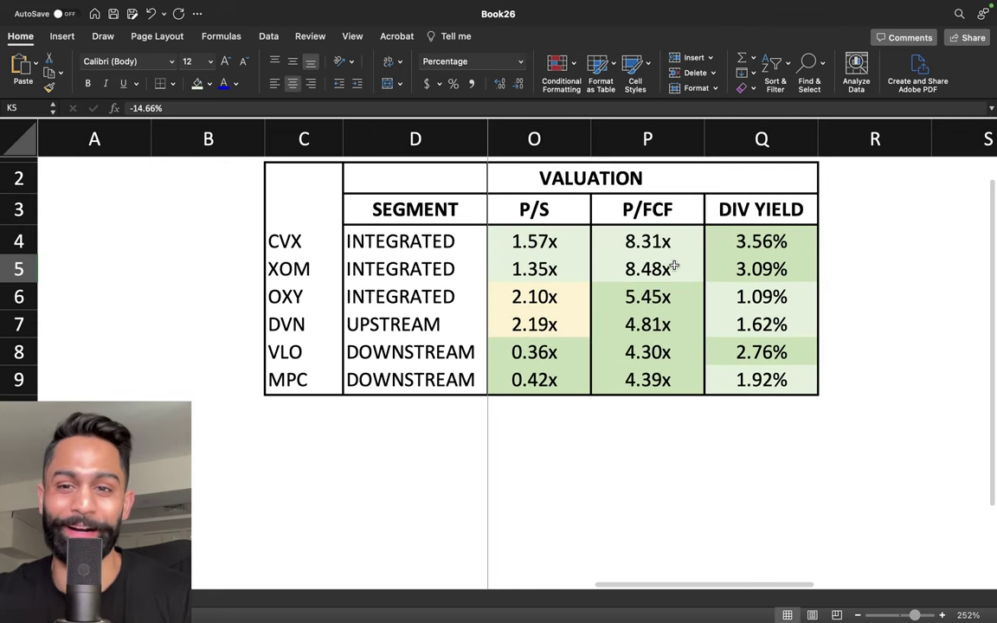
left_click(784, 297)
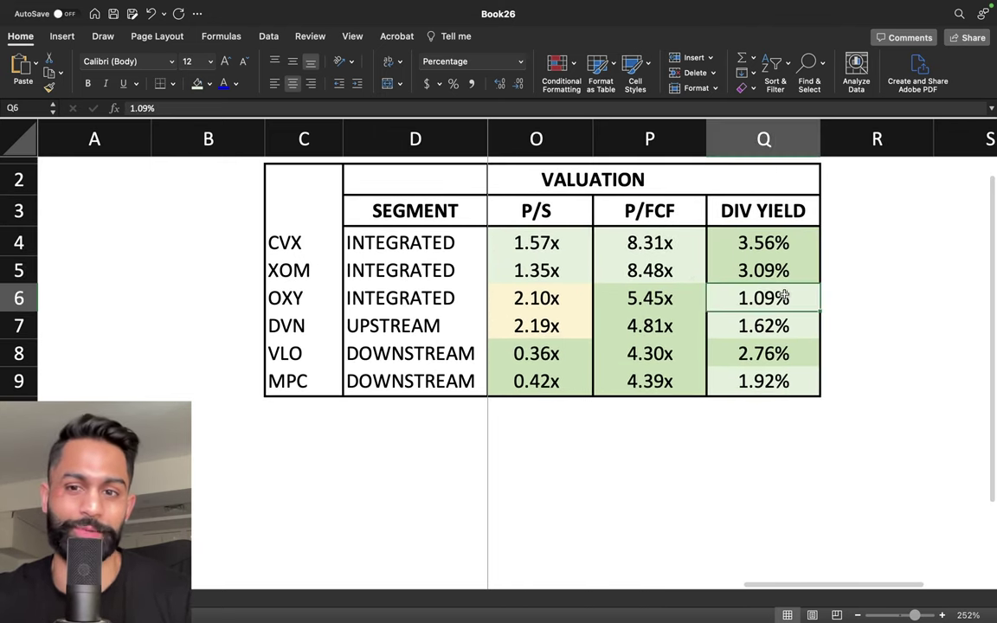
left_click(775, 352)
- Highlight VLO's five-year revenue and EPS forecasts in K8:L8 and focus on the EPS forecast in L8
scroll(780, 360, "left", 10)
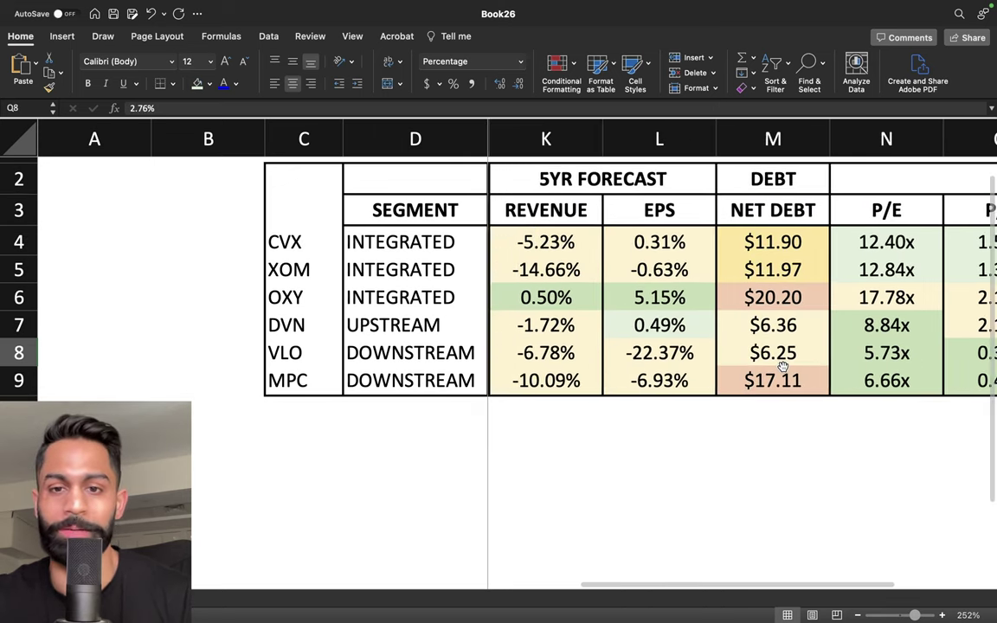
scroll(782, 366, "left", 1)
left_click_drag(650, 355, 730, 355)
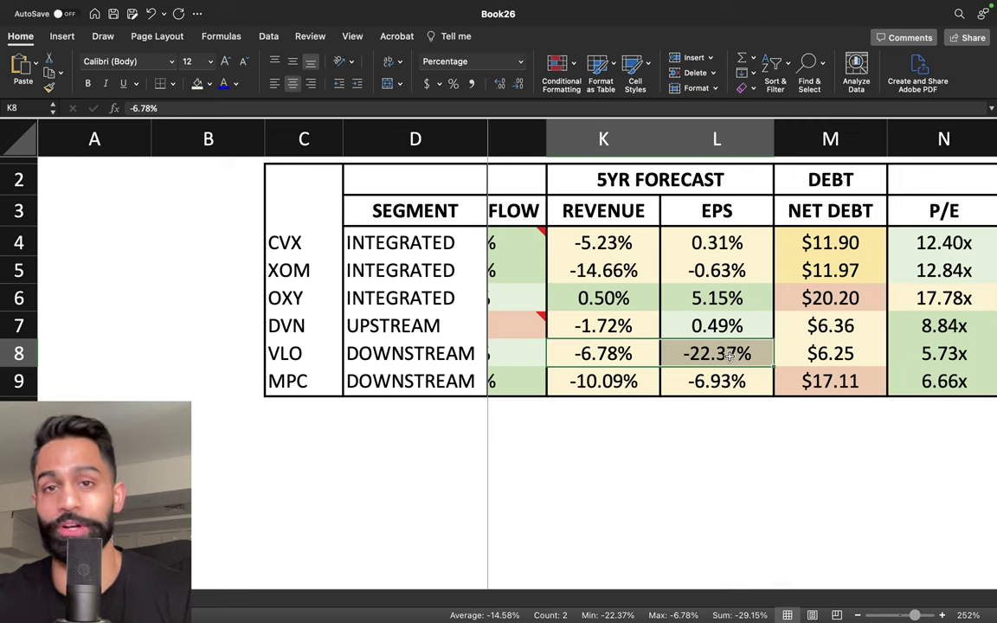
left_click(743, 353)
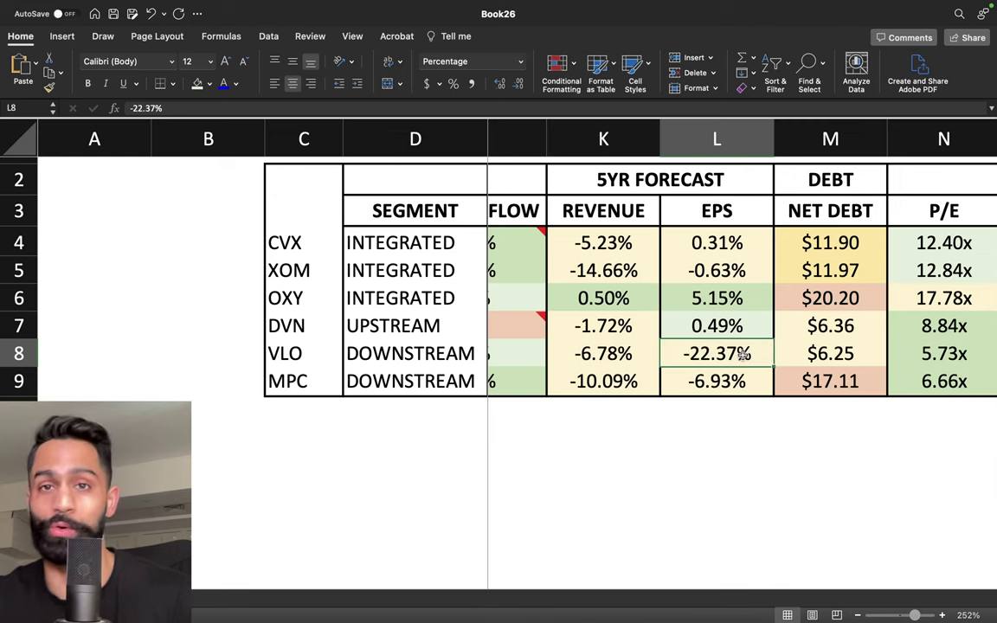
- Compare the five-year revenue and EPS forecasts of VLO and MPC in K8:L9 with their valuation multiples in N8:P9
scroll(743, 354, "right", 6)
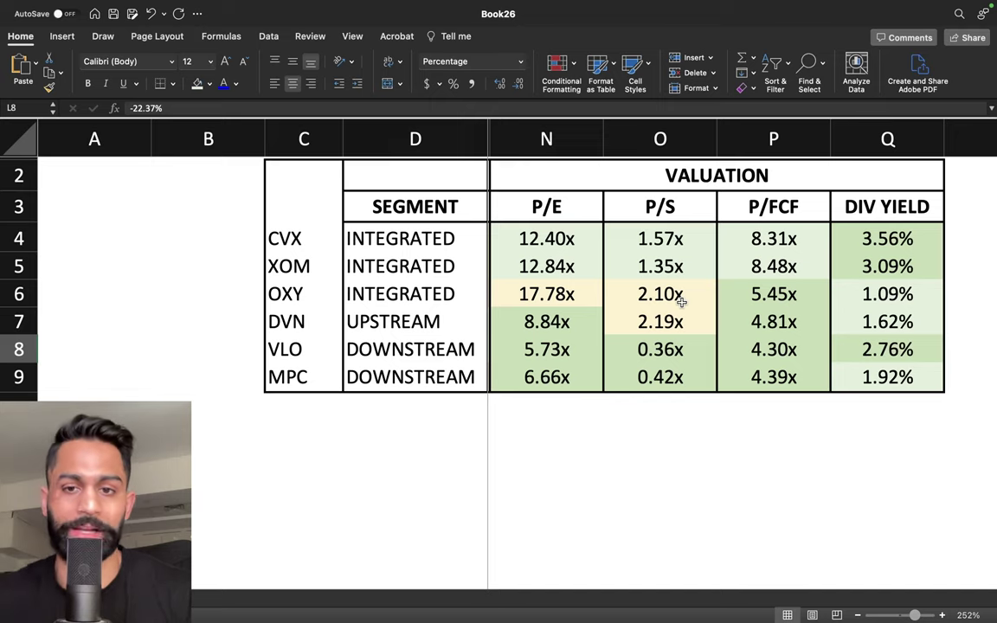
scroll(684, 300, "left", 5)
left_click(673, 350)
left_click_drag(673, 349, 736, 379)
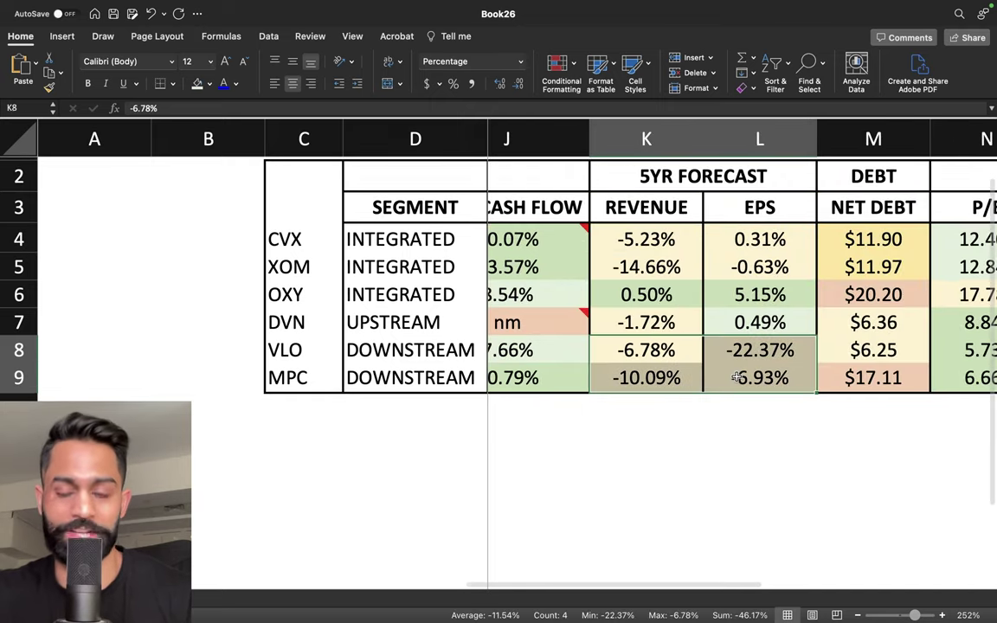
scroll(737, 379, "right", 1)
scroll(737, 378, "right", 5)
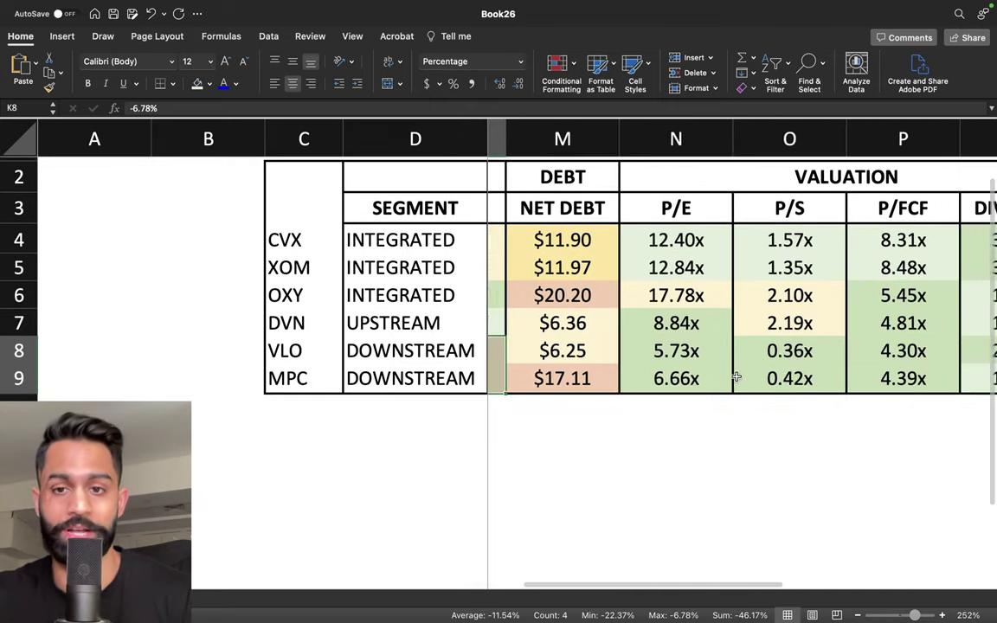
left_click_drag(606, 350, 813, 374)
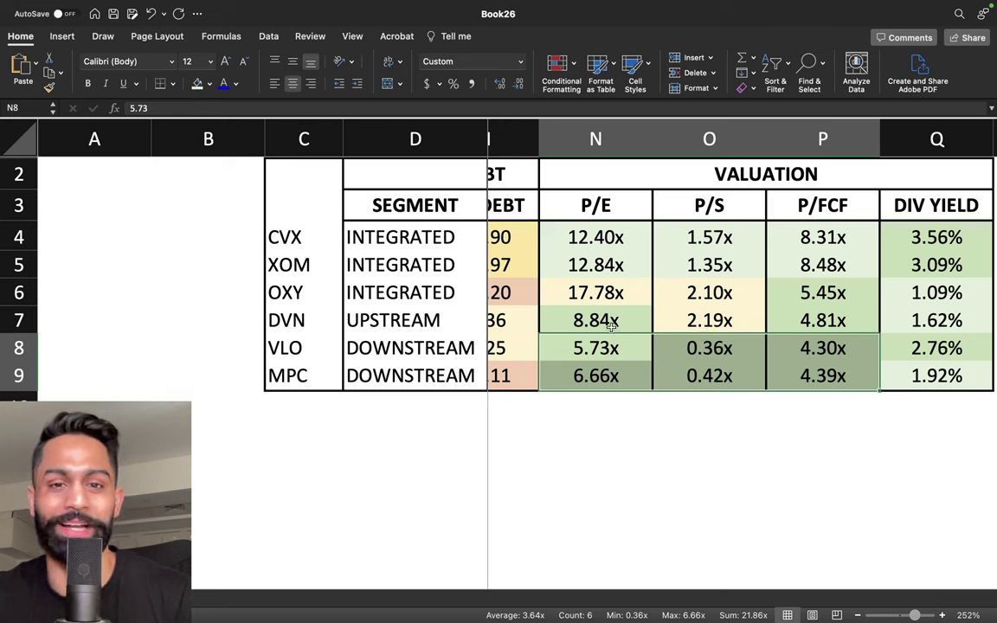
- Check OXY's P/E and P/S multiples in N6:O6, together and one by one
left_click_drag(575, 297, 701, 293)
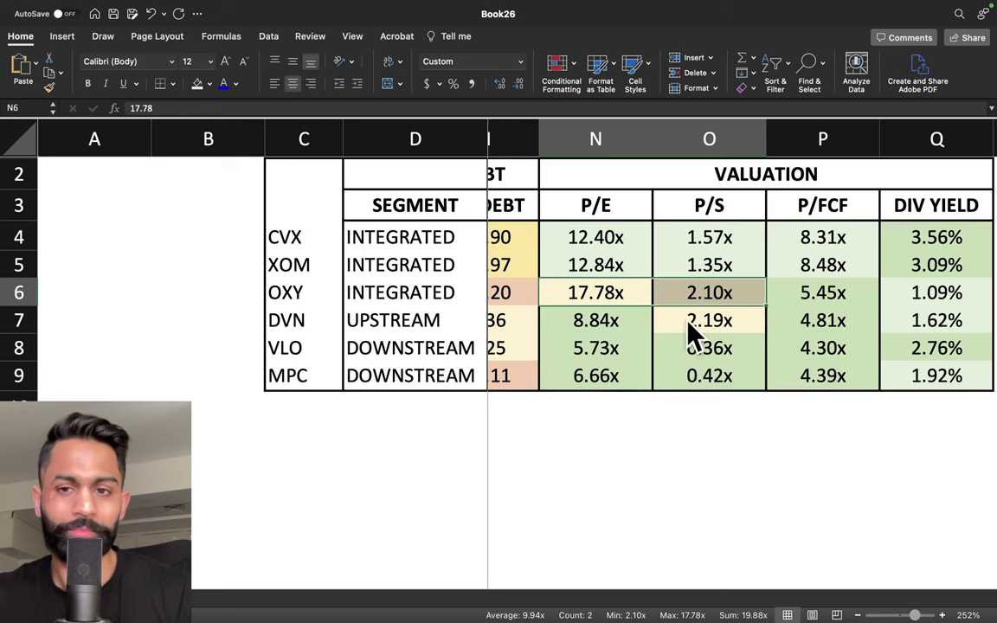
left_click(603, 293)
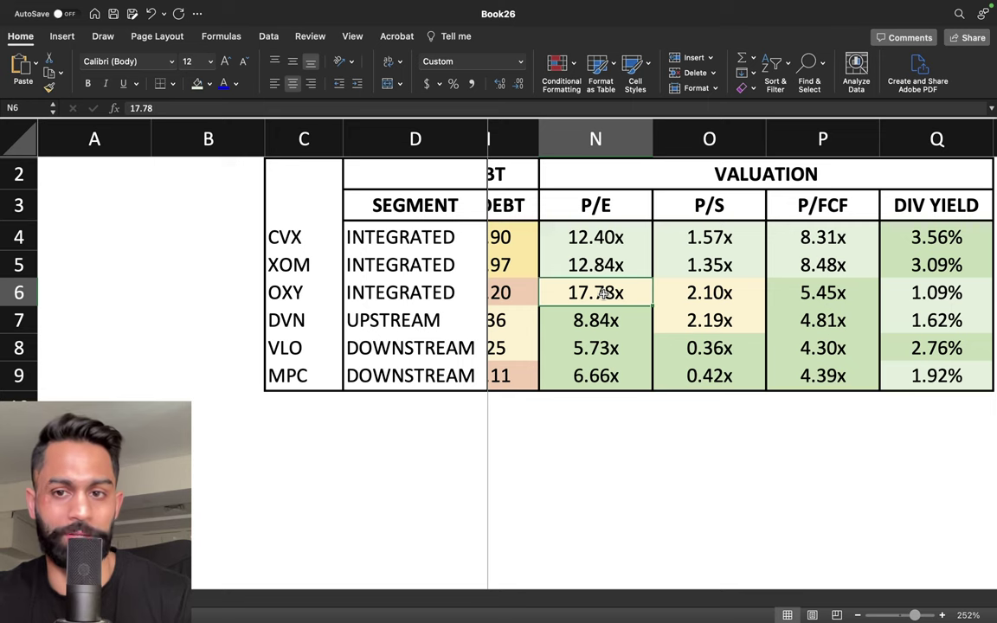
left_click(725, 293)
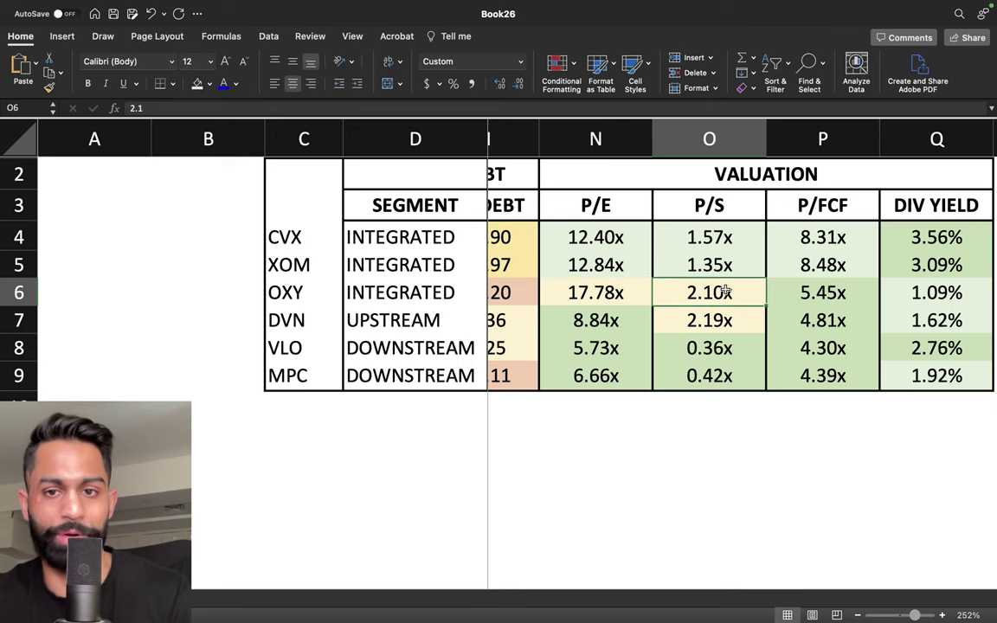
- Review the P/E, P/S and P/FCF multiples of CVX and XOM in N4:P5, including each company's P/S and P/FCF
left_click_drag(615, 263, 694, 241)
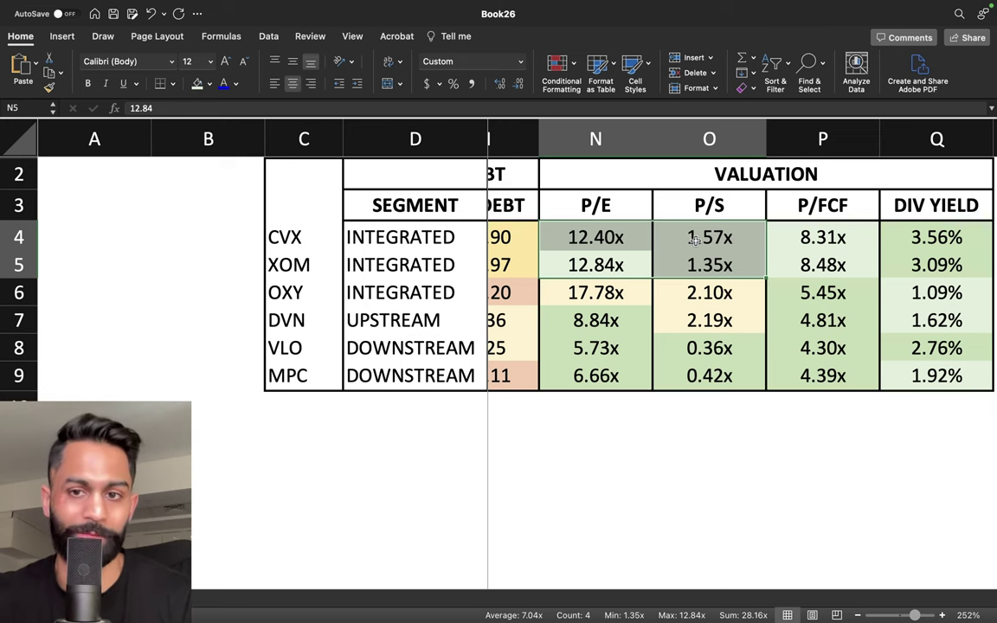
left_click(695, 239)
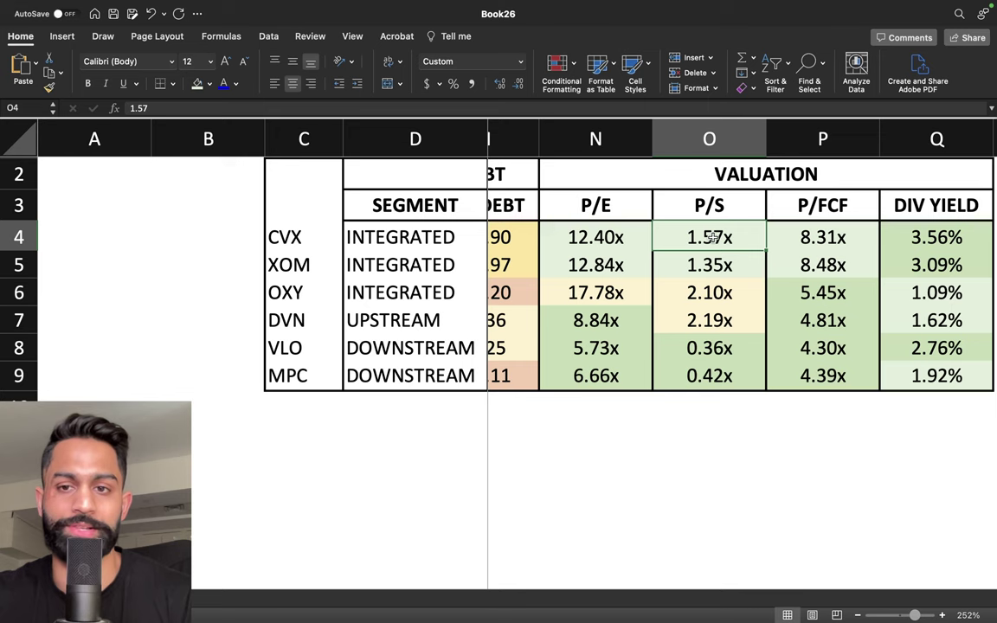
left_click_drag(710, 239, 710, 265)
left_click_drag(823, 250, 815, 262)
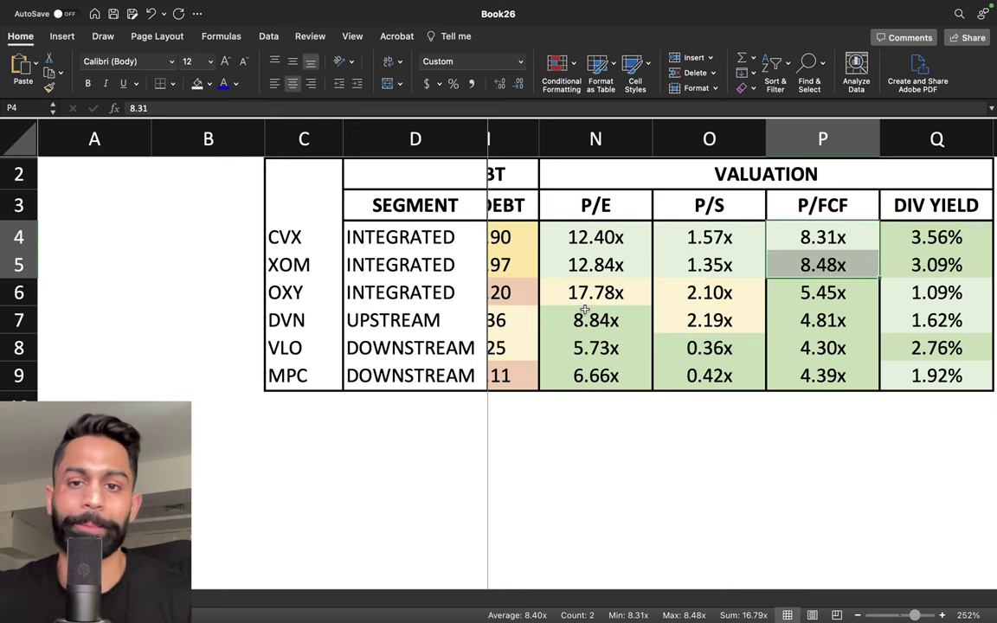
- Compare OXY's P/E and P/S in N6:O6 with DVN's P/E, P/S and P/FCF in N7:P7
left_click_drag(589, 294, 705, 296)
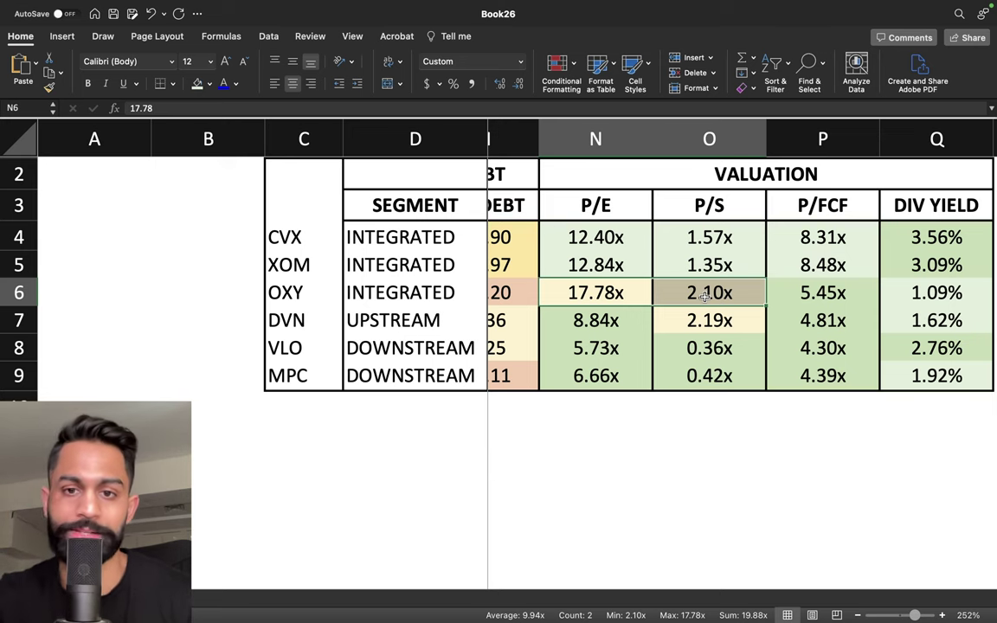
left_click(551, 320)
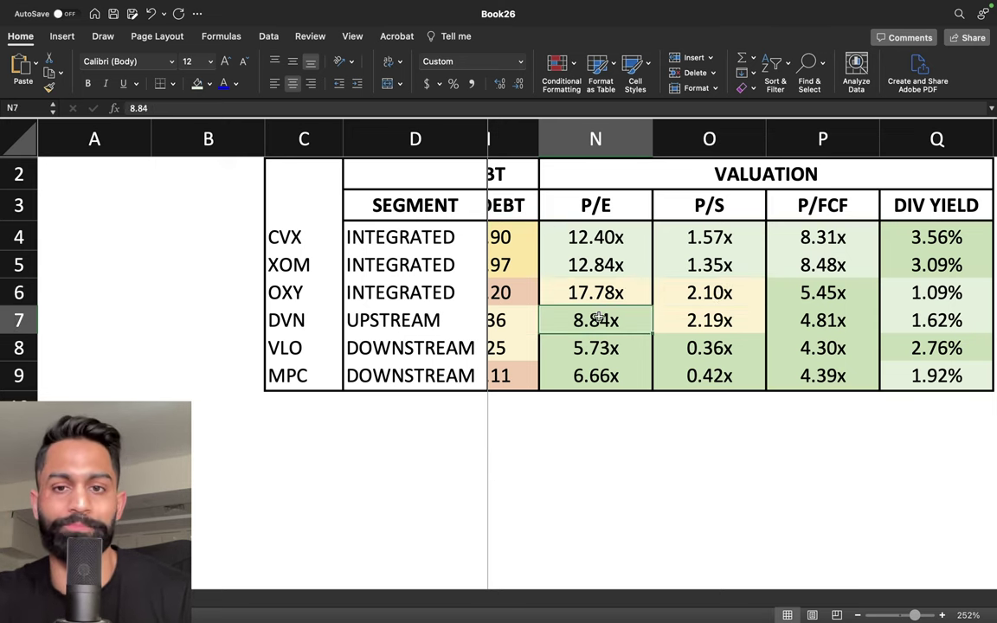
left_click(705, 322)
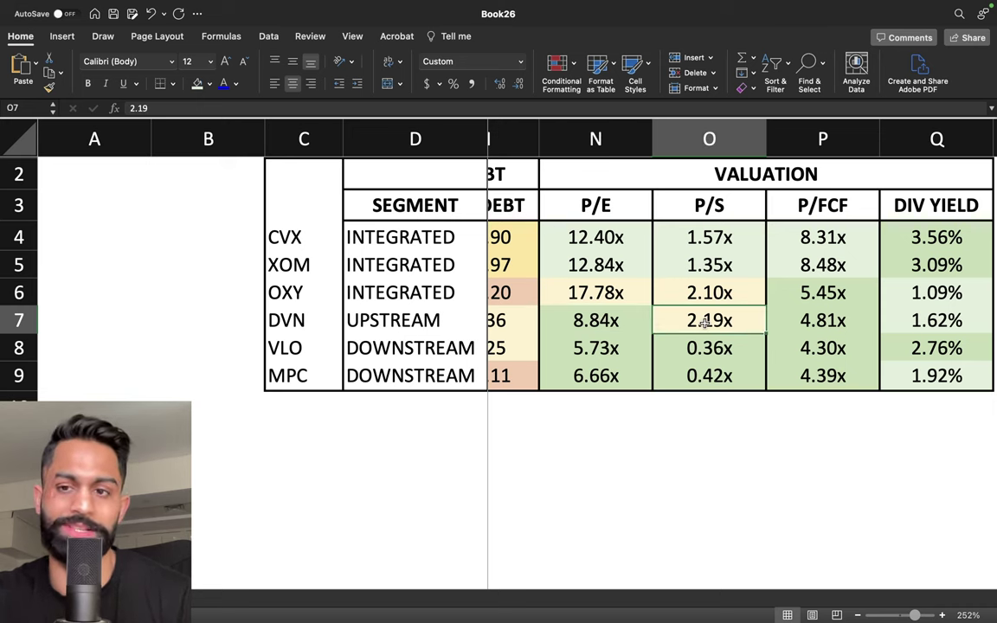
left_click(806, 324)
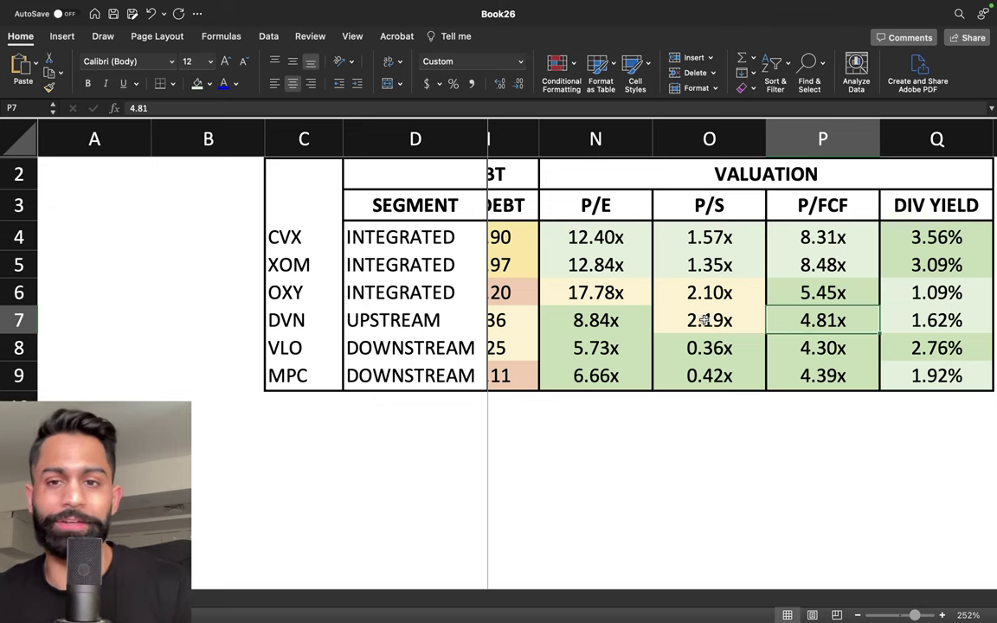
- Compare OXY's net margin in G6 with the net margins of CVX and XOM in G4:G5
scroll(705, 320, "down", 5)
scroll(615, 296, "left", 5)
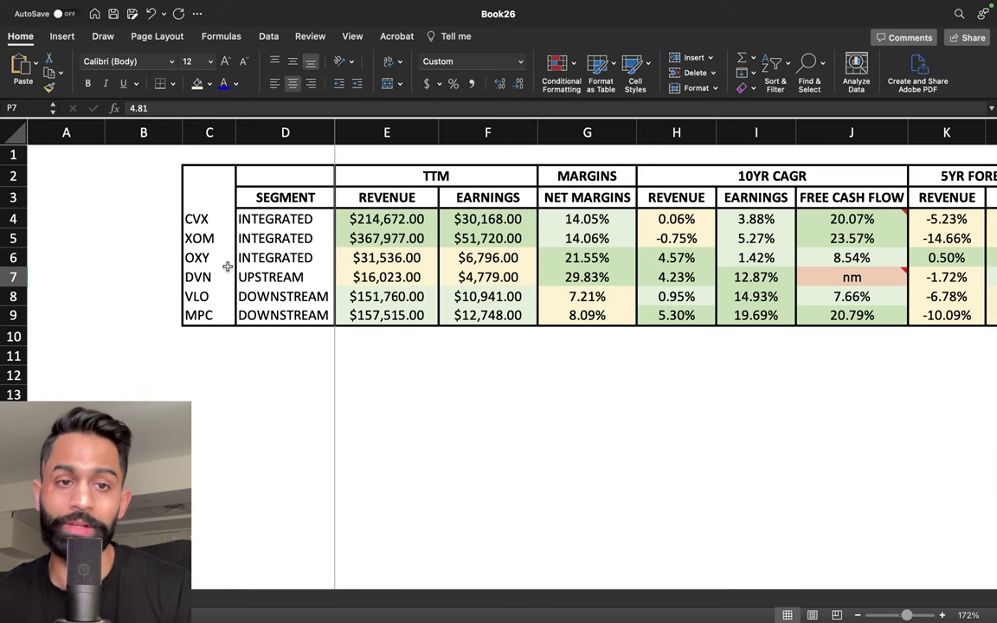
left_click_drag(212, 258, 390, 259)
left_click(592, 258)
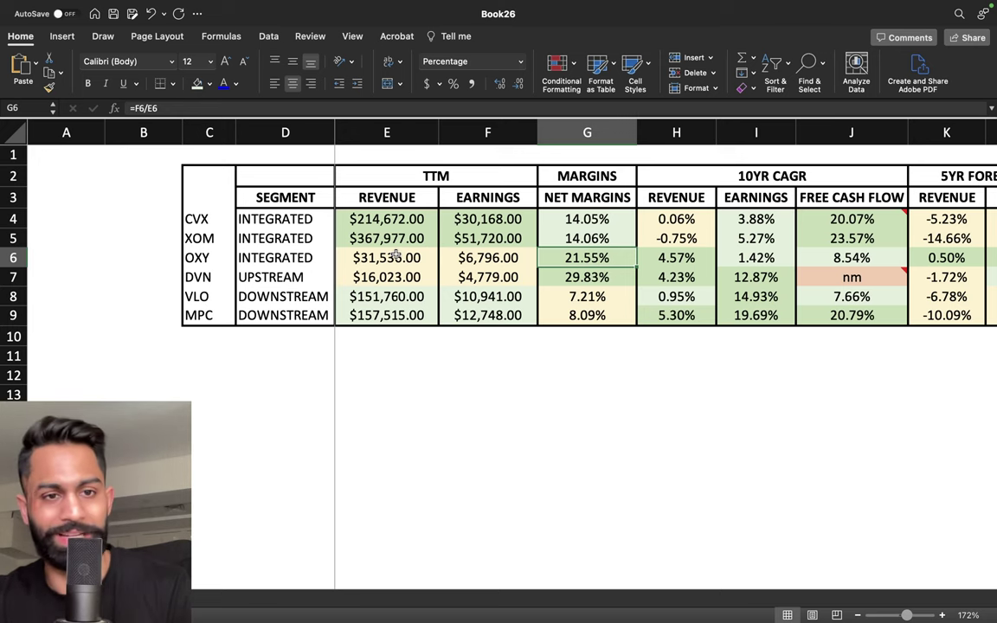
left_click_drag(195, 258, 261, 262)
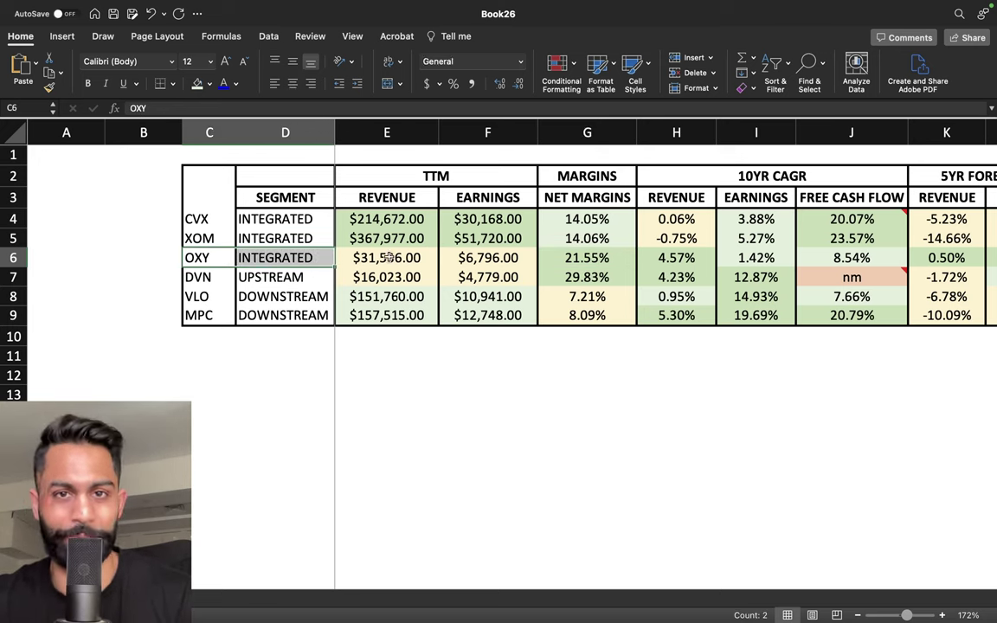
left_click(606, 259)
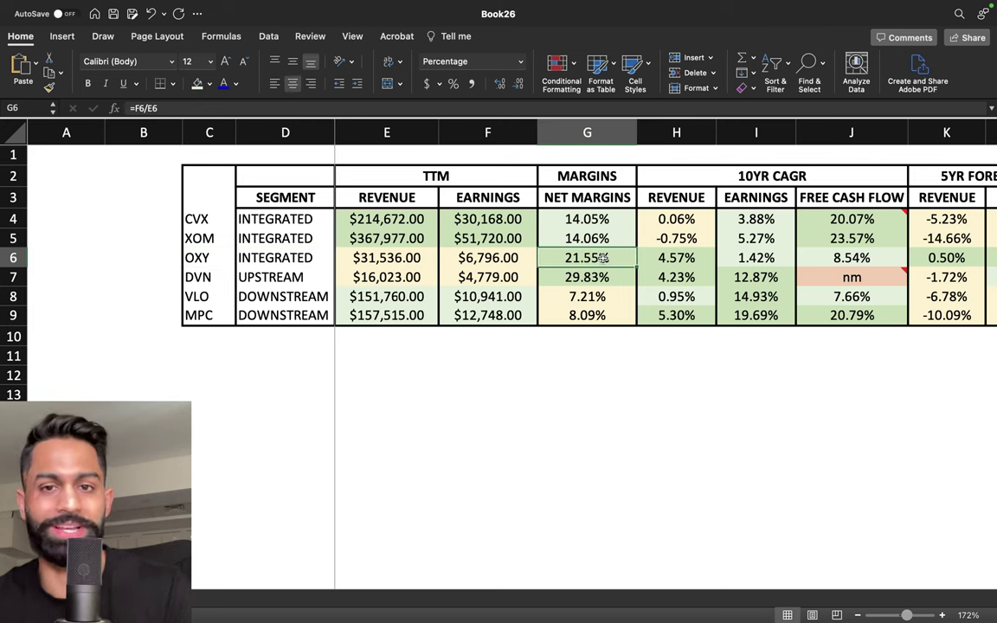
left_click_drag(603, 219, 603, 238)
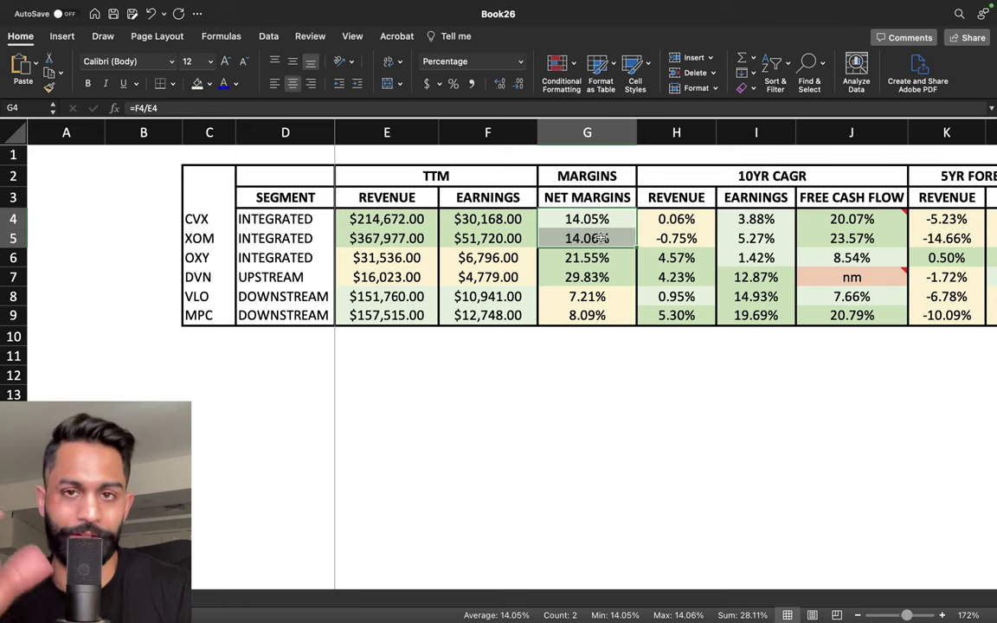
- Examine OXY's five-year forecasts in K6:L6, its net debt in M6 and its ten-year free cash flow growth in J6
scroll(601, 254, "right", 6)
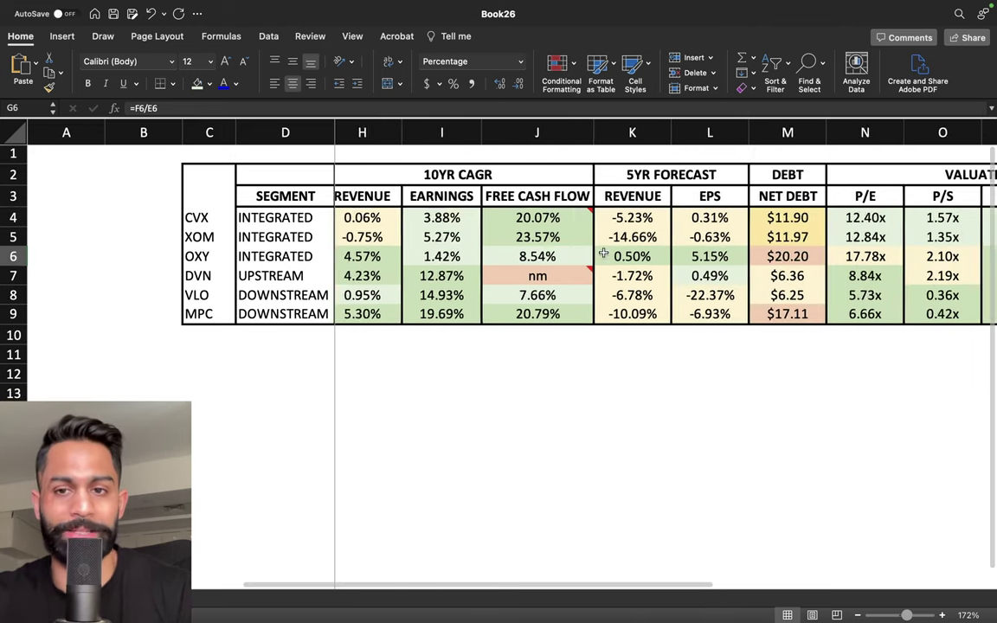
left_click_drag(491, 256, 595, 257)
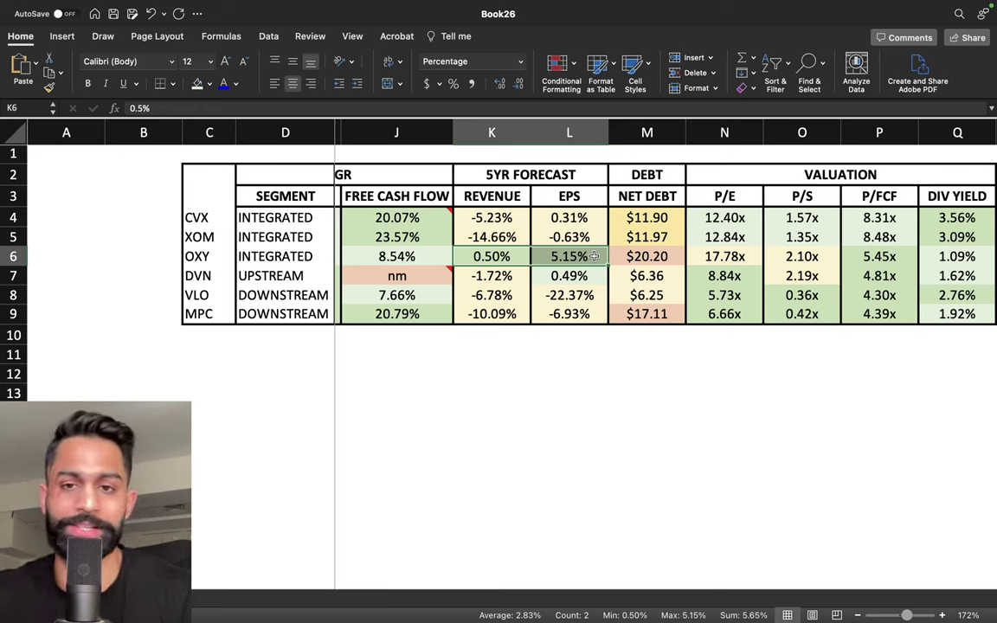
left_click(630, 256)
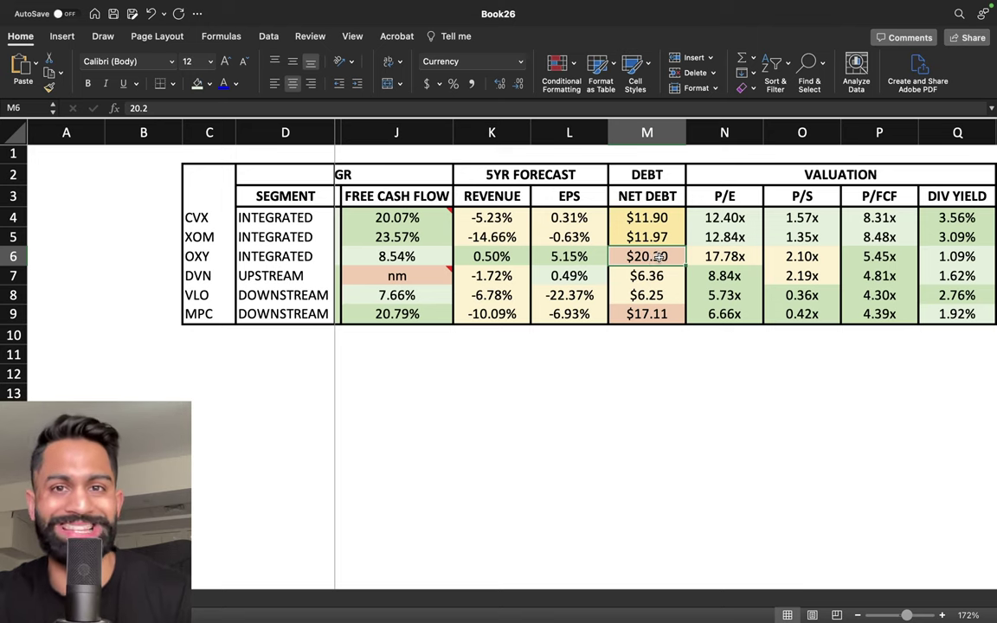
scroll(555, 243, "left", 3)
left_click(489, 257)
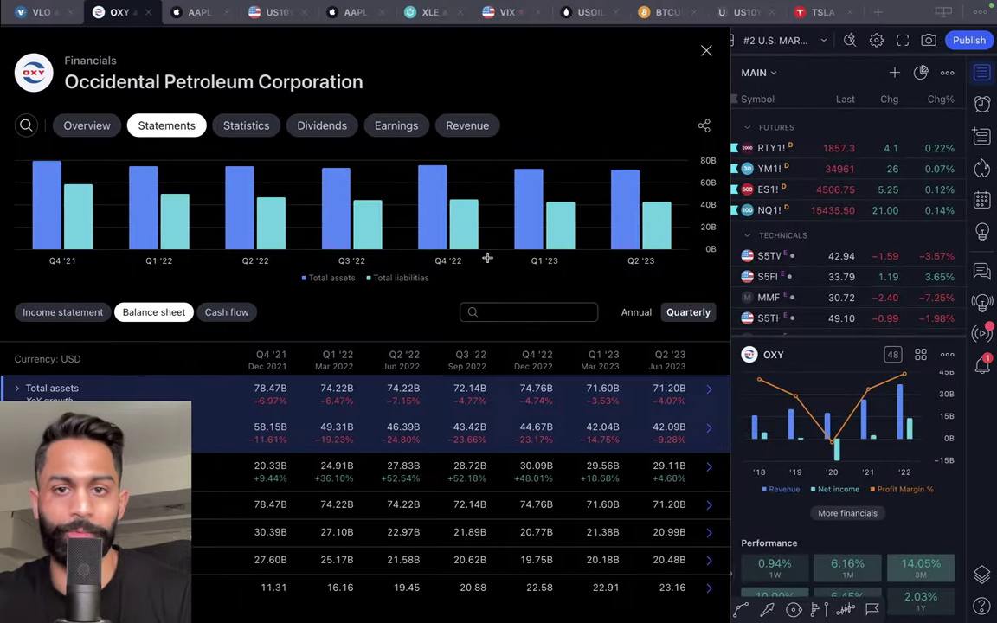
- In TradingView, view Occidental Petroleum's annual cash flow statement and inspect the free cash flow chart around 2020
left_click(227, 313)
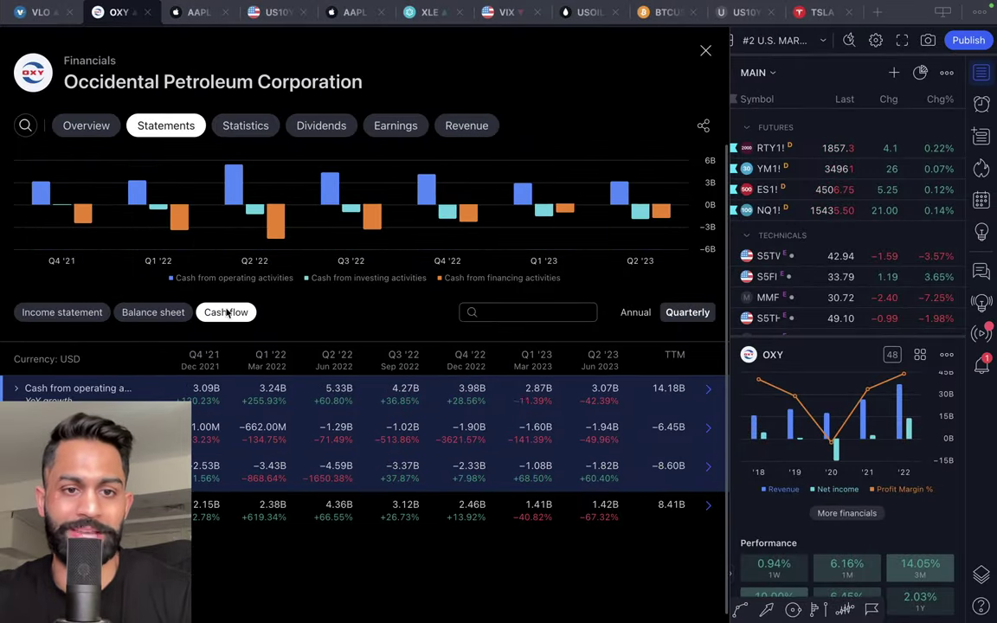
left_click(637, 313)
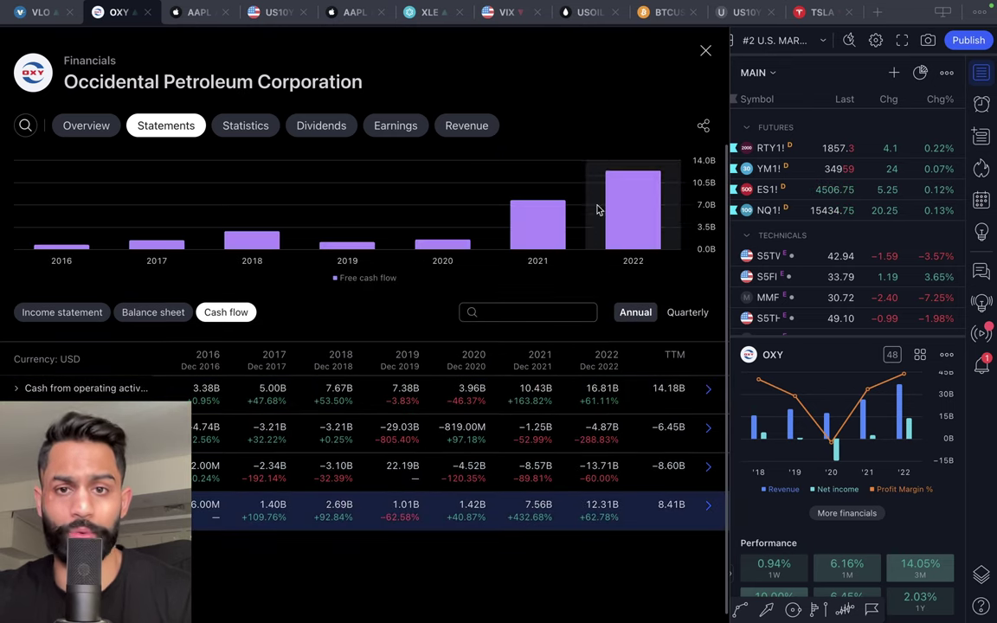
mouse_move(461, 246)
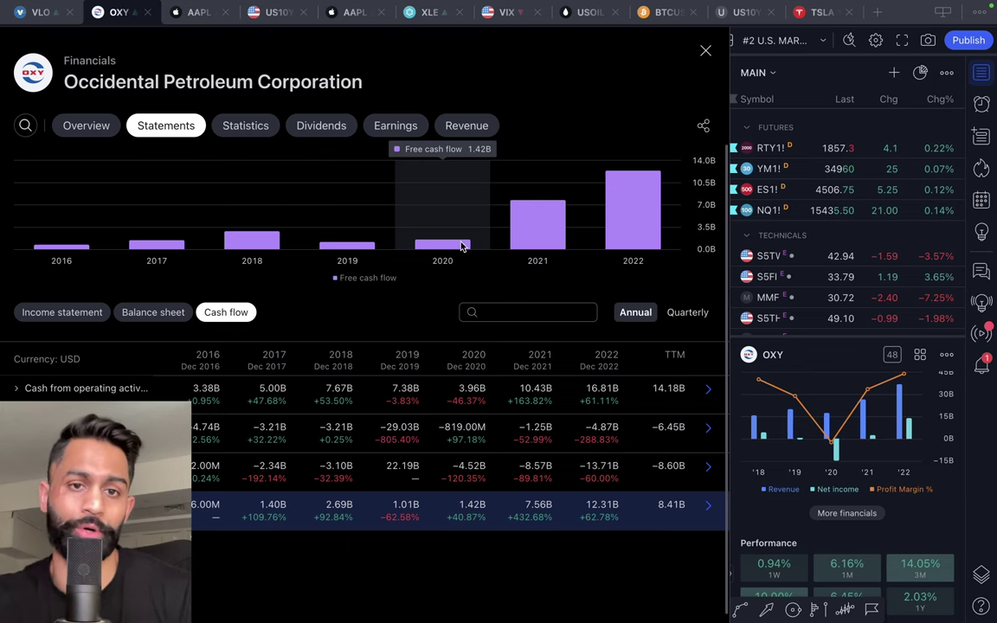
- View Occidental Petroleum's annual balance sheet with the net debt chart, and switch the statement to quarterly figures
left_click(155, 310)
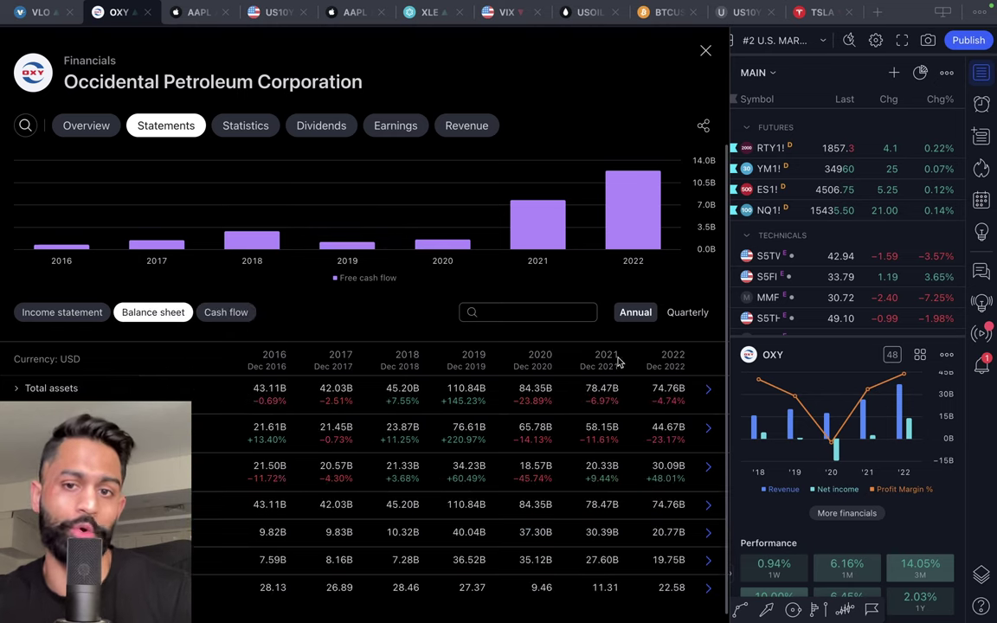
left_click(212, 311)
left_click(163, 315)
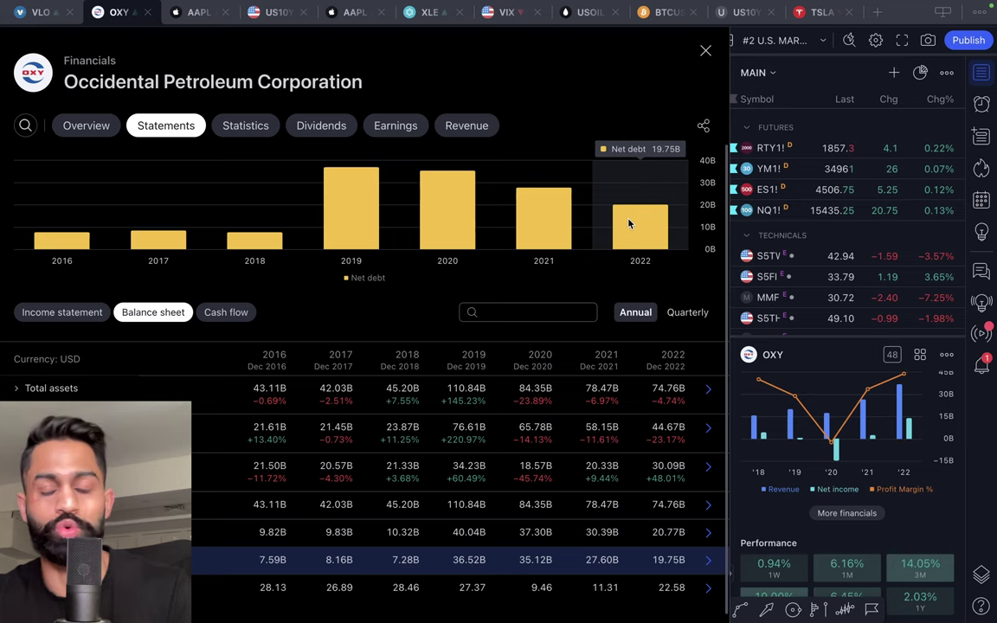
left_click(686, 312)
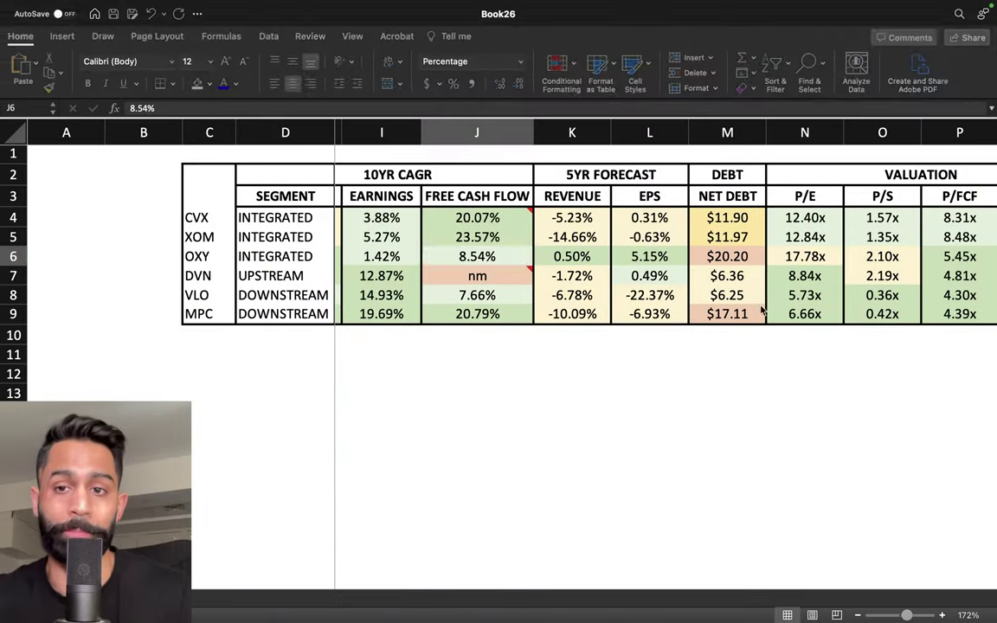
- Return to the Excel comparison table and check OXY's net debt in M6 and its valuation multiples in N6:P6
left_click(726, 258)
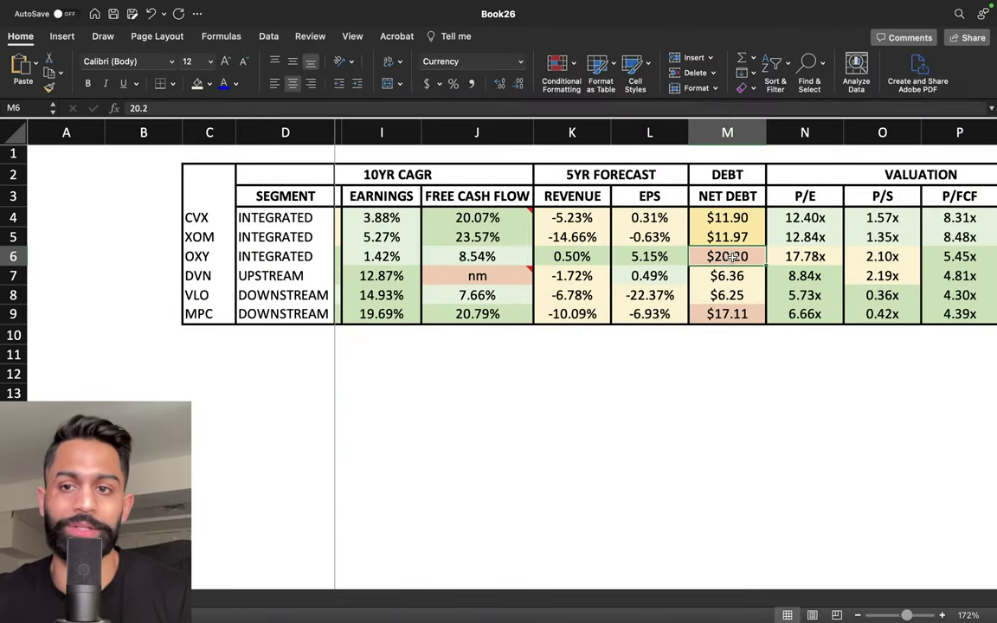
scroll(731, 257, "right", 5)
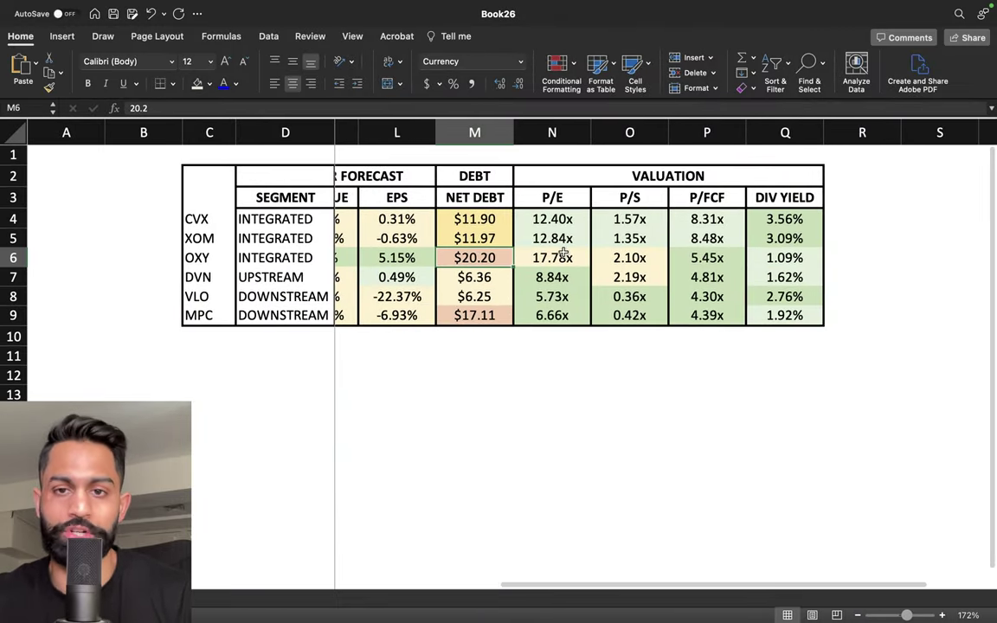
left_click_drag(552, 257, 690, 254)
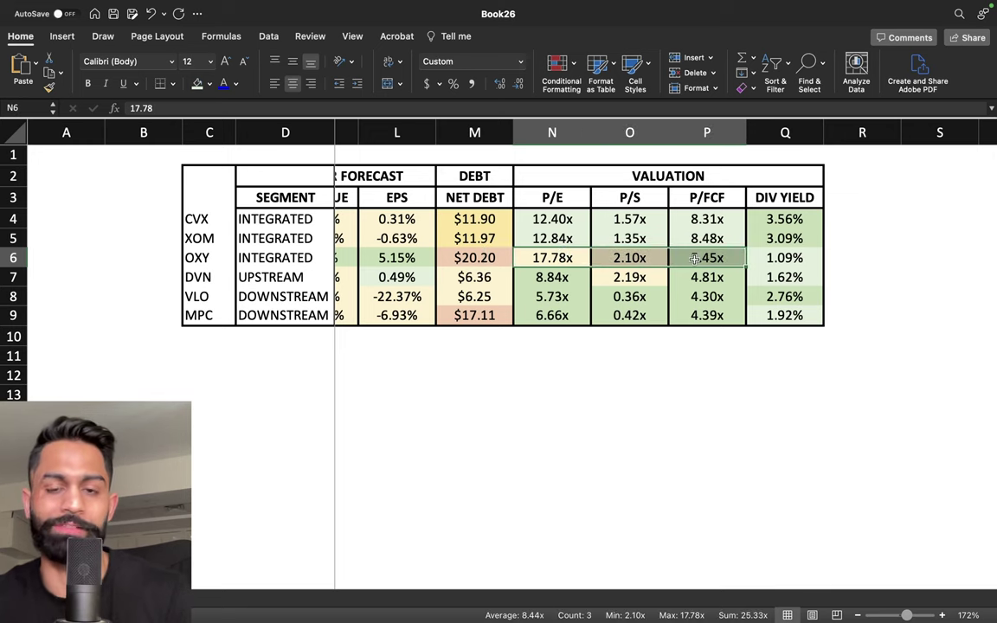
- Highlight OXY's five-year revenue and EPS forecasts in K6:L6 and check its net margin in G6
scroll(693, 257, "left", 4)
scroll(693, 258, "left", 2)
left_click_drag(632, 257, 558, 257)
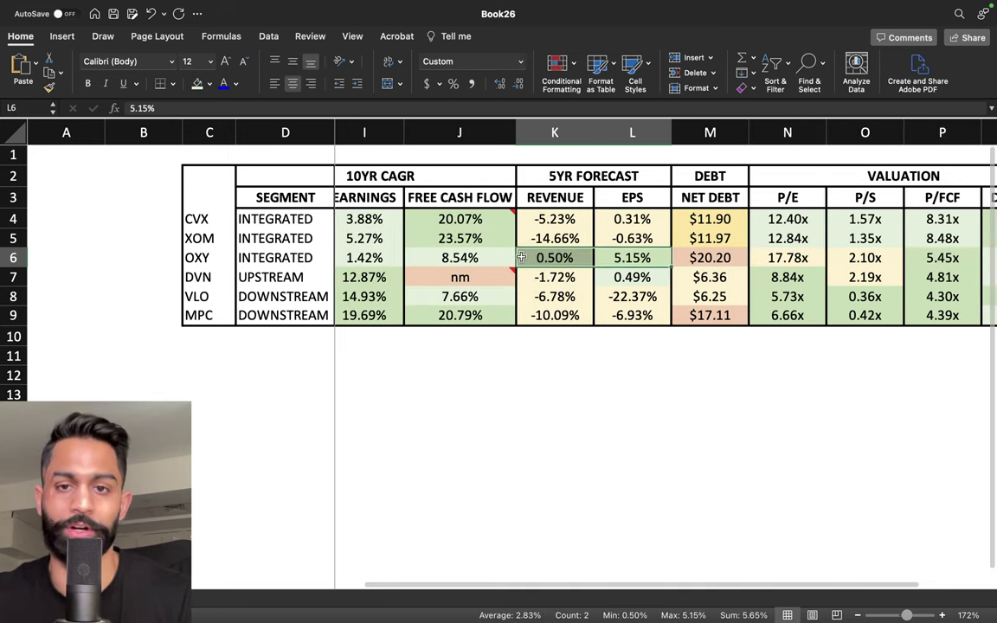
scroll(563, 256, "left", 5)
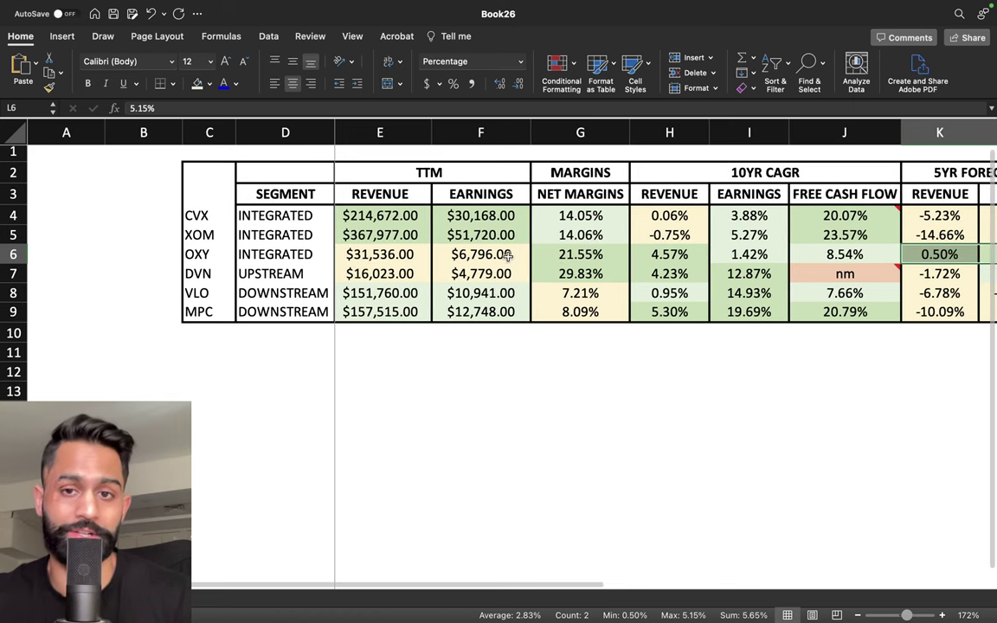
left_click(586, 252)
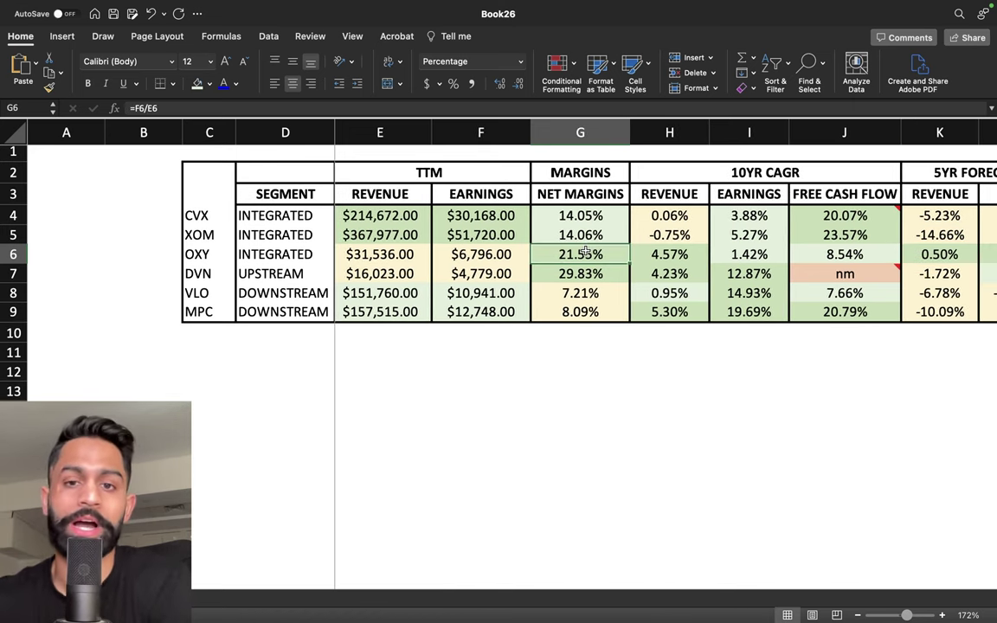
- Check DVN's net margin in G7 and highlight its 10-year revenue and earnings growth in H7:I7
scroll(585, 252, "right", 5)
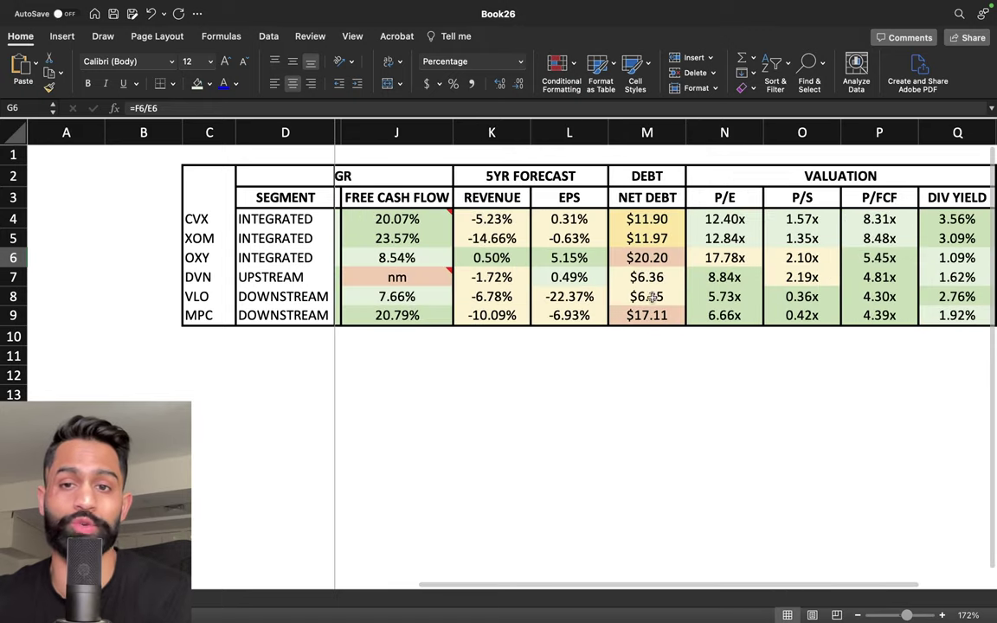
scroll(589, 270, "left", 3)
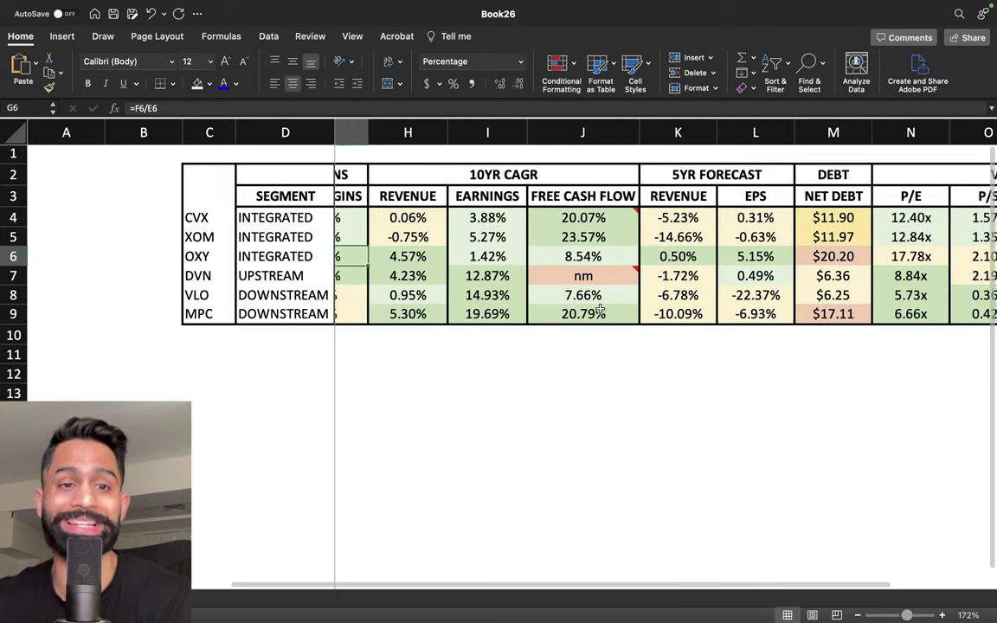
scroll(600, 310, "left", 6)
scroll(597, 310, "right", 2)
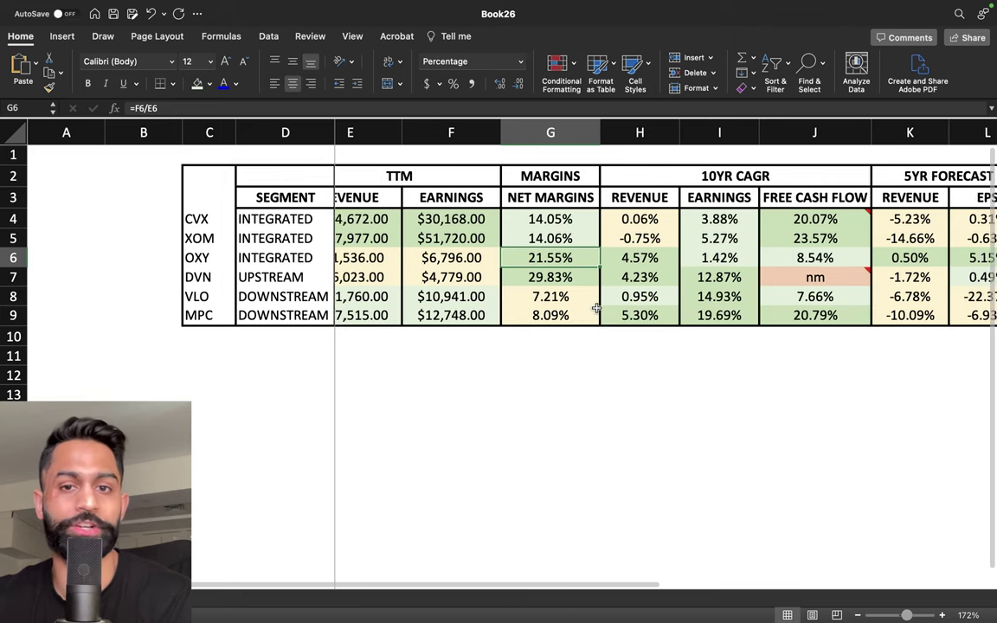
scroll(596, 309, "left", 1)
left_click(566, 278)
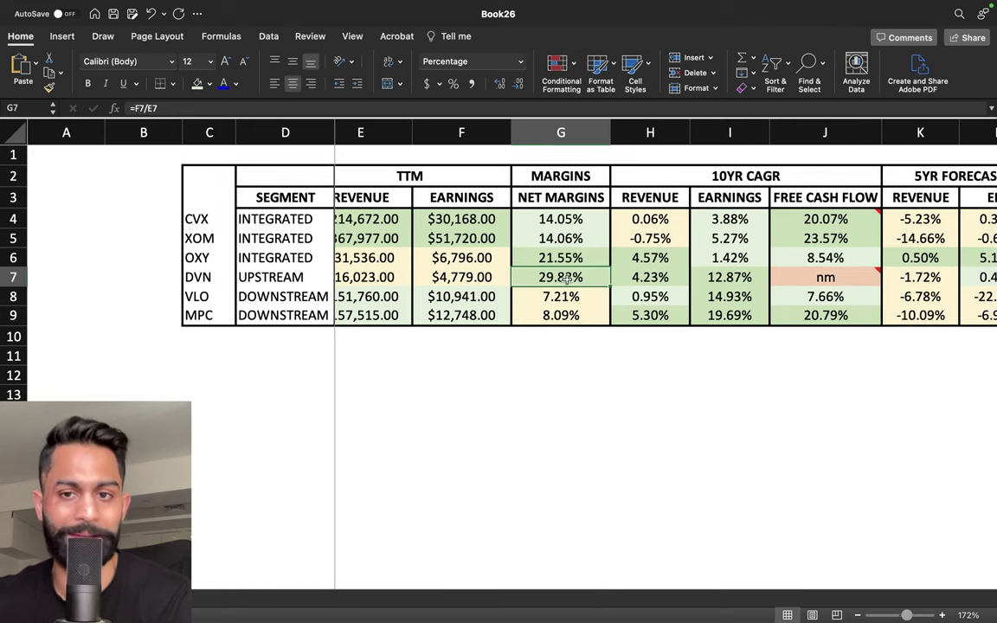
left_click_drag(627, 277, 753, 276)
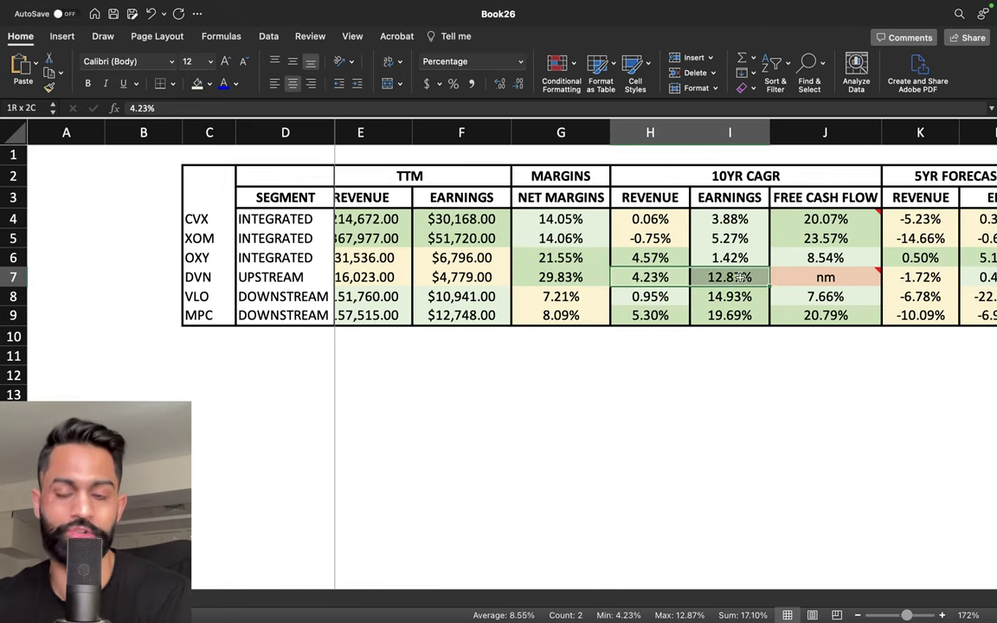
scroll(725, 337, "right", 5)
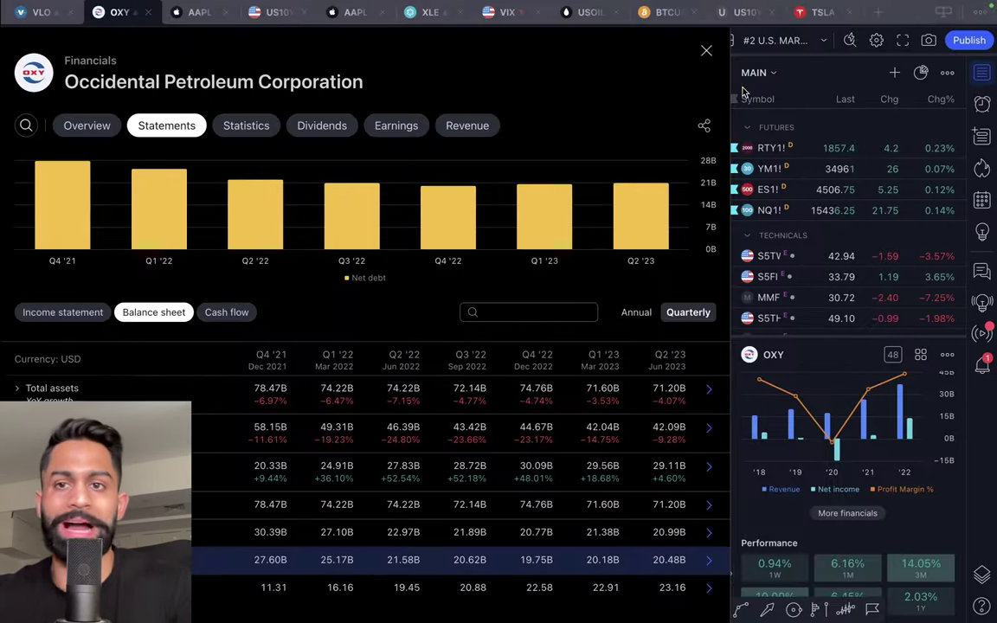
- Switch to TradingView, load Devon Energy Corporation (DVN) on NYSE, and open its full financials
type("DVN")
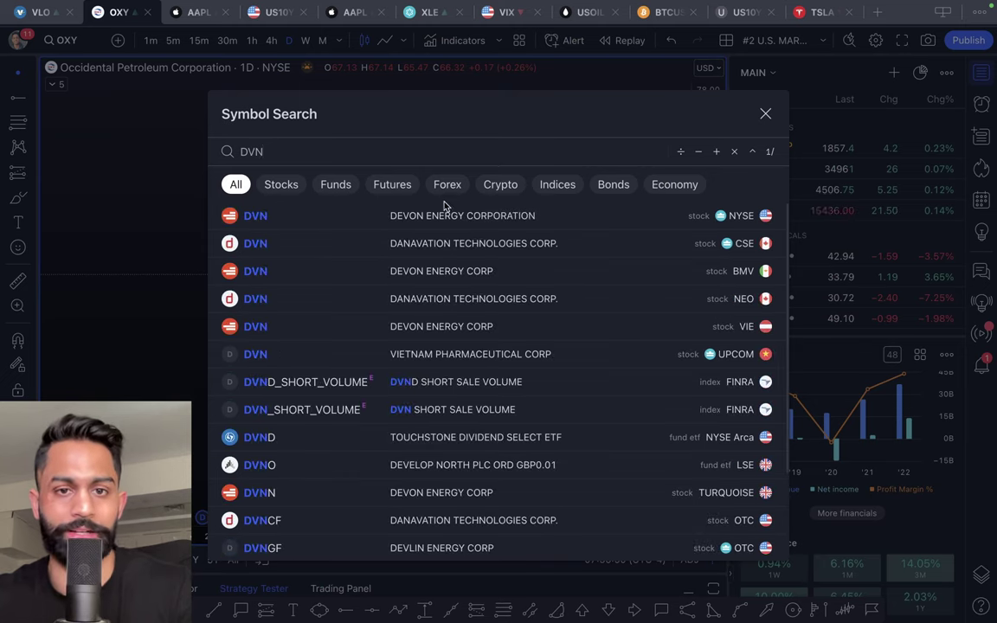
left_click(441, 218)
scroll(872, 481, "down", 15)
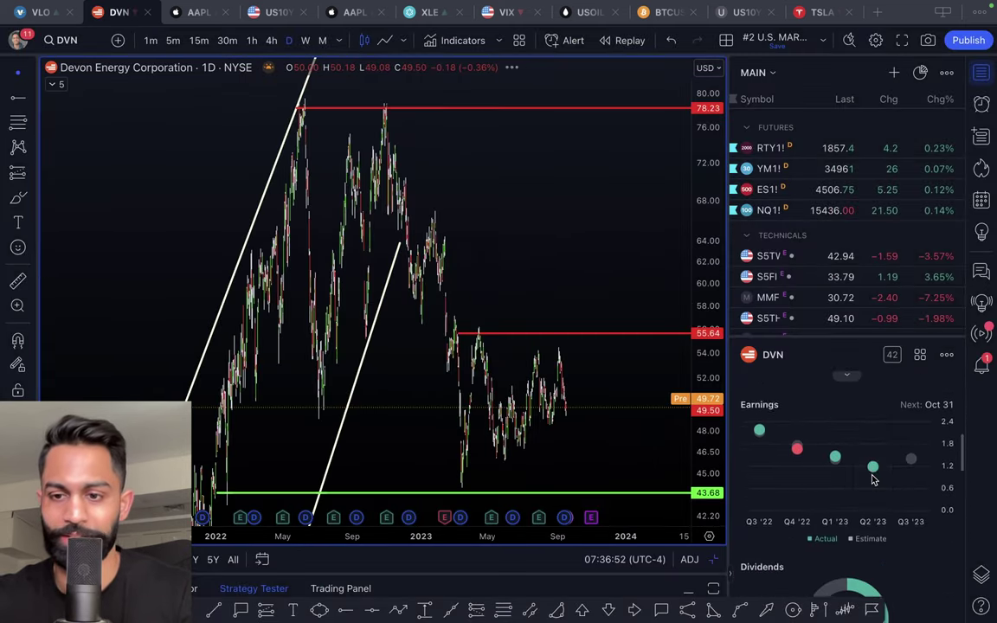
left_click(858, 516)
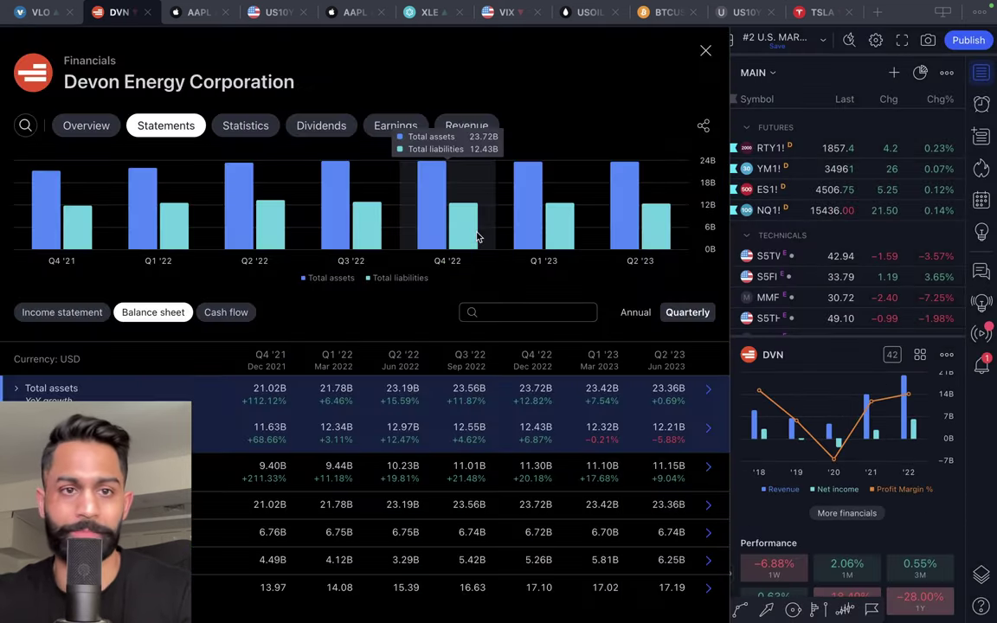
- View Devon Energy's cash flow statement with only free cash flow charted, using annual figures
left_click(230, 313)
left_click(398, 396)
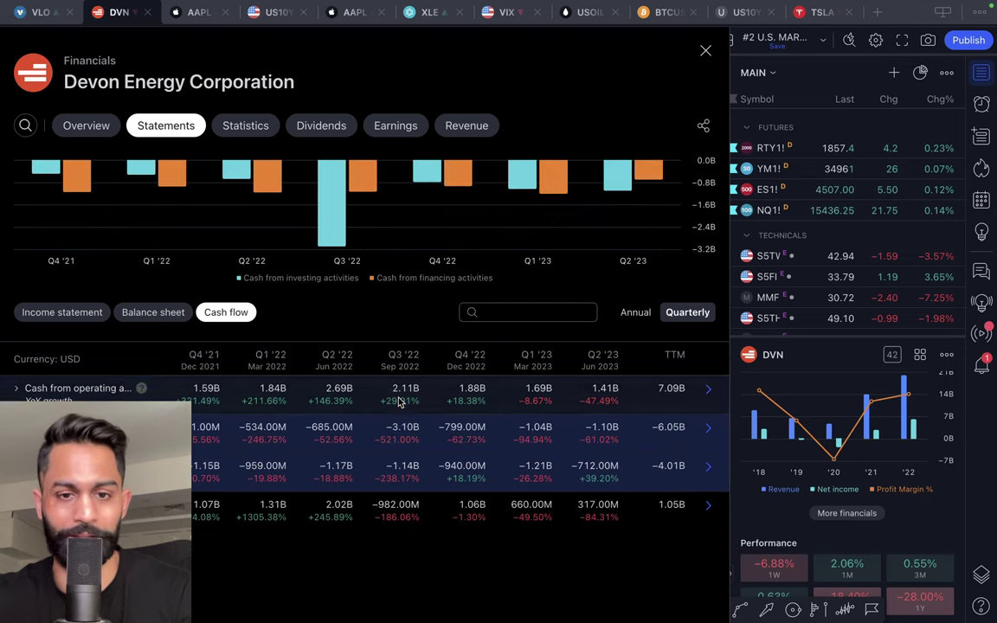
left_click(403, 432)
left_click(403, 431)
left_click(451, 472)
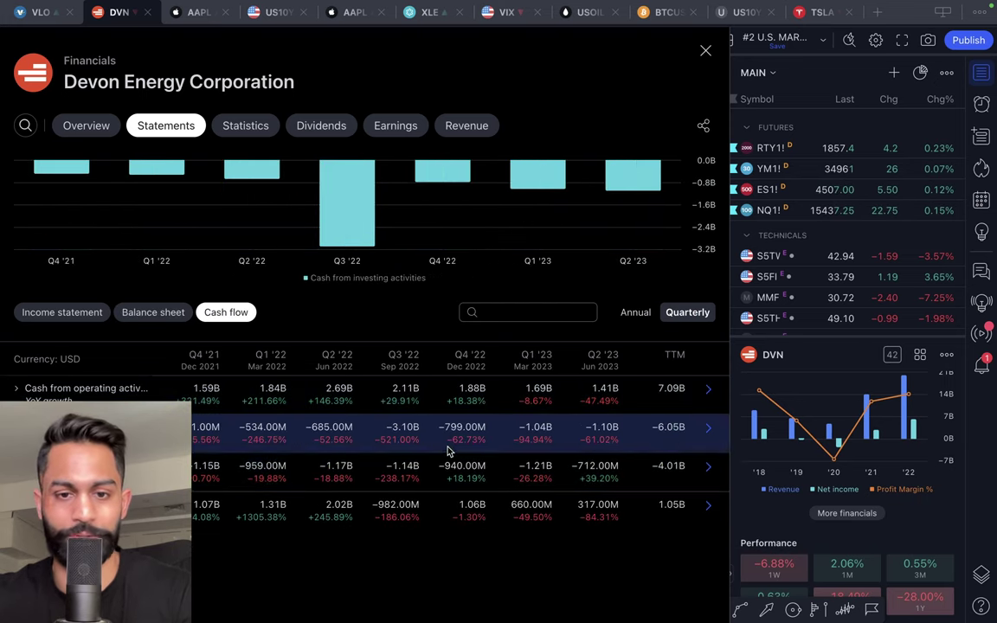
left_click(448, 431)
left_click(474, 511)
left_click(639, 314)
- Inspect Devon Energy's annual free cash flow bars for 2016 to 2022 and compare them with the quarterly free cash flow chart
mouse_move(635, 170)
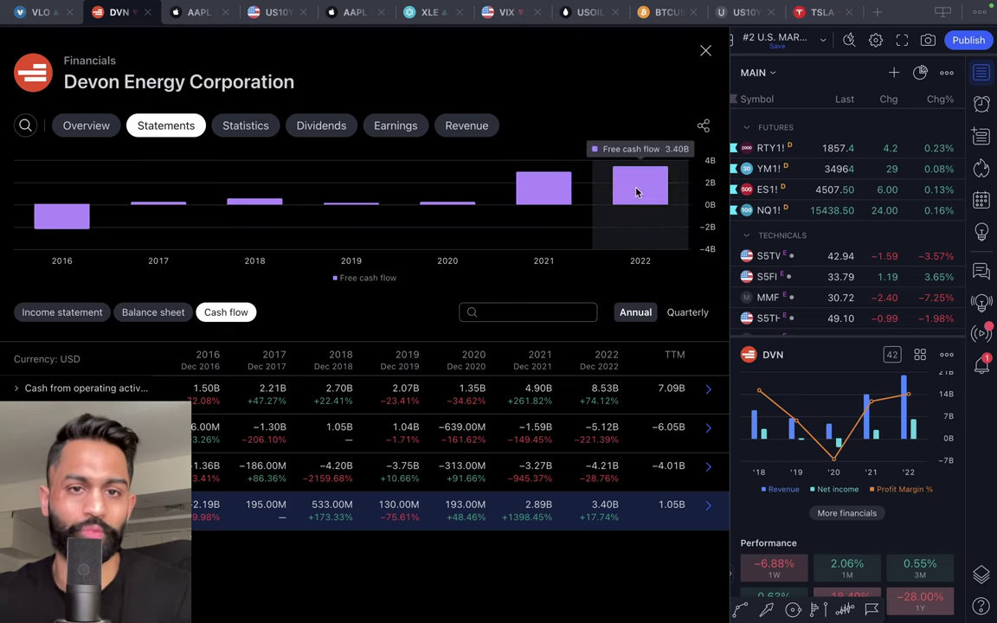
mouse_move(555, 213)
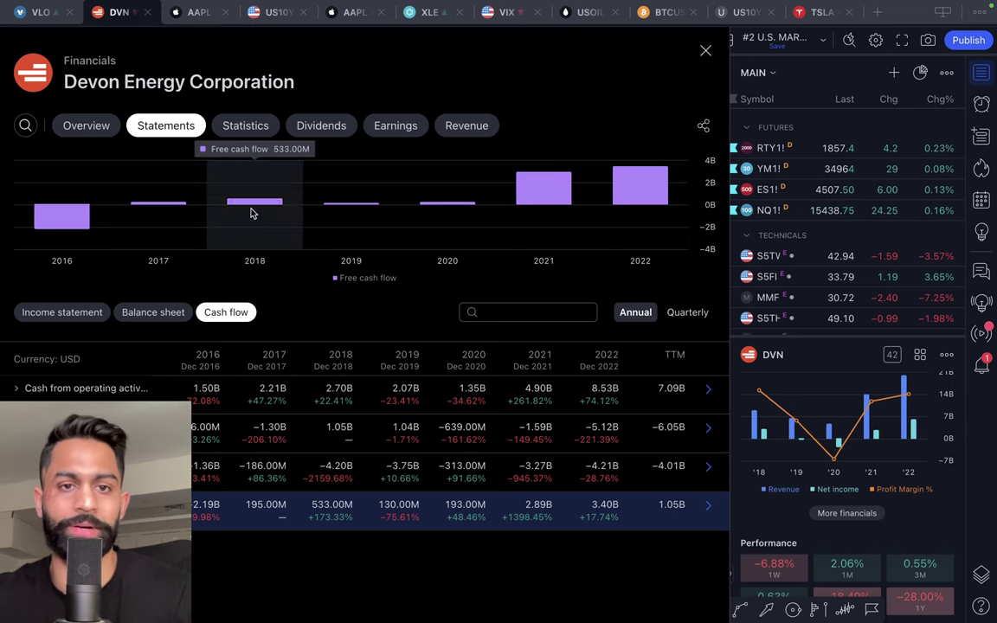
mouse_move(95, 223)
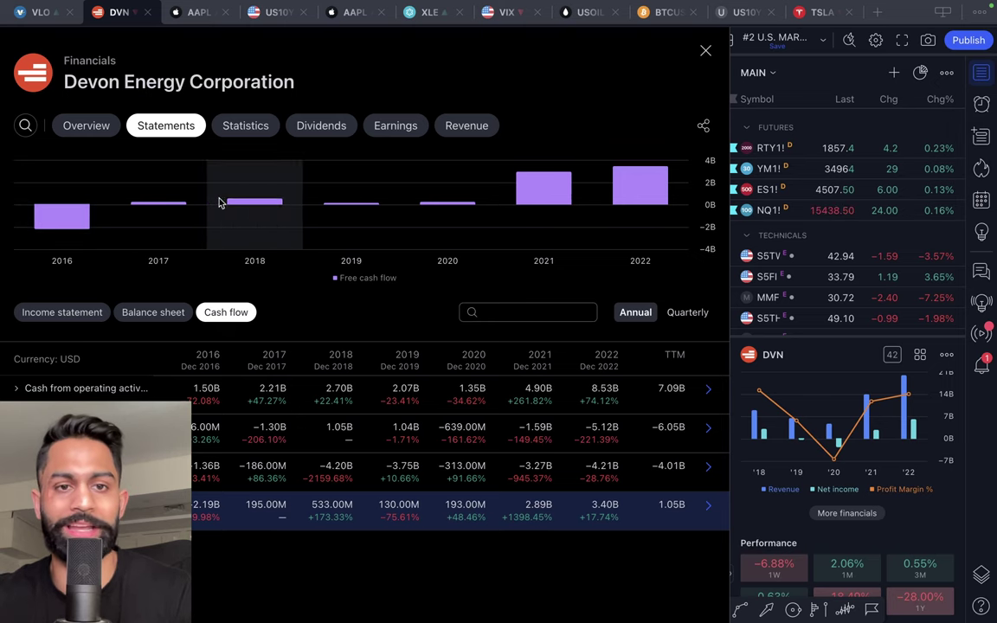
mouse_move(431, 208)
left_click(701, 312)
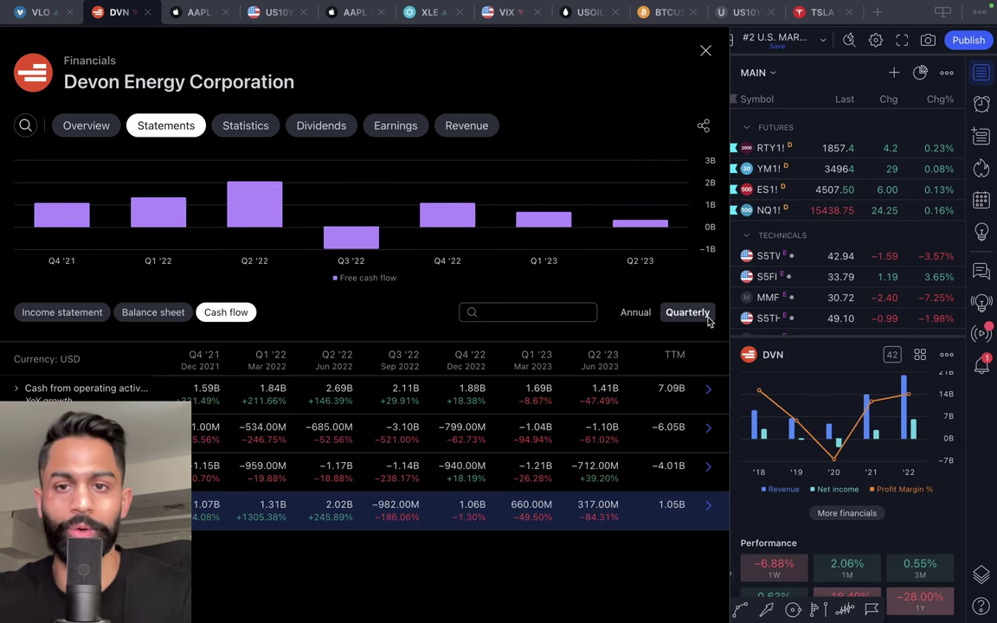
mouse_move(161, 240)
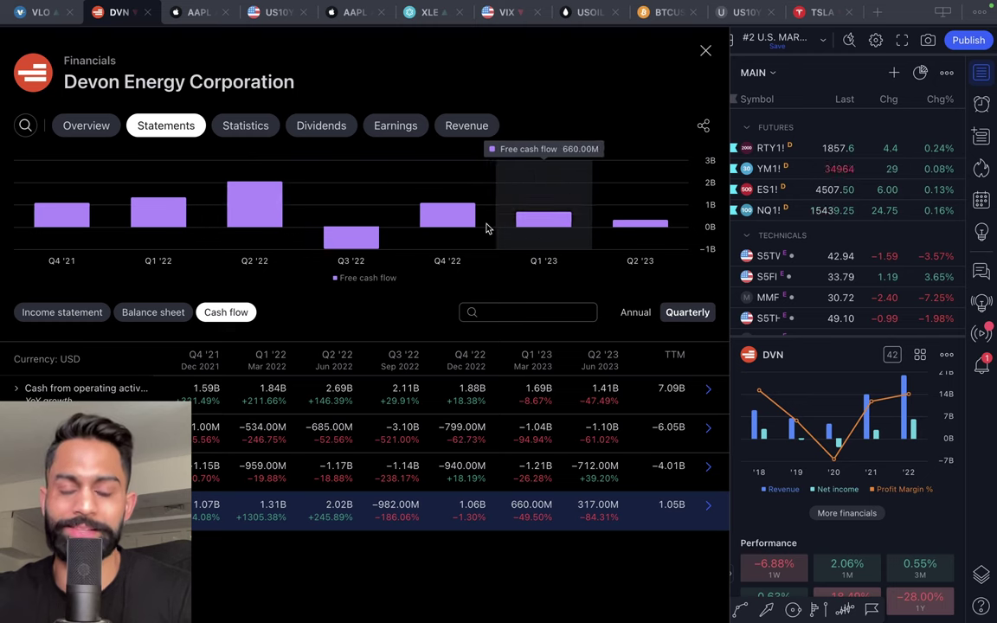
mouse_move(263, 224)
mouse_move(116, 230)
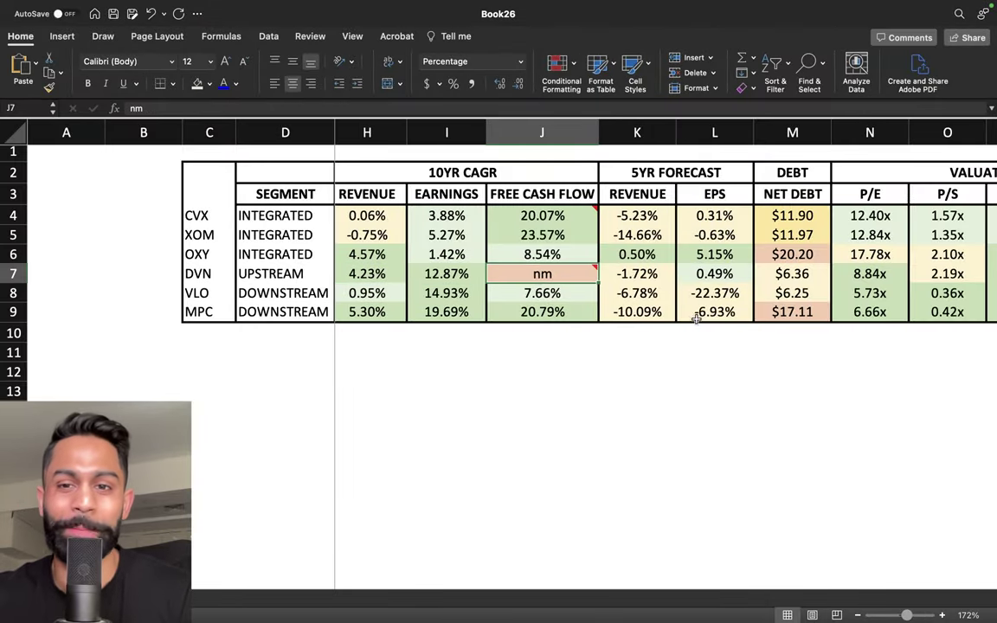
- Return to the Excel table and compare DVN's five-year EPS forecast in L7 with OXY's in L6
scroll(571, 280, "right", 2)
left_click(654, 282)
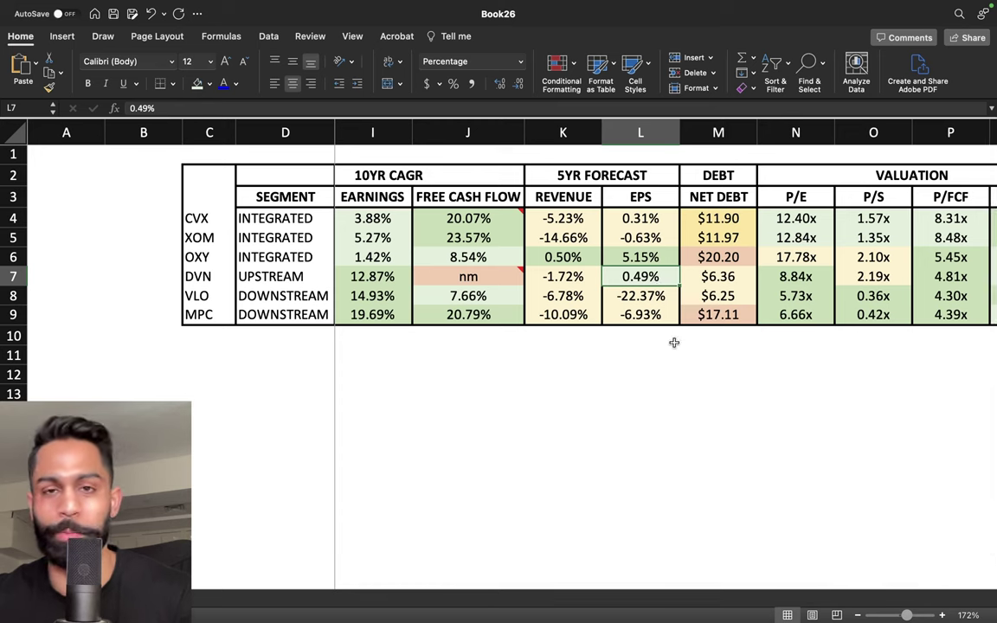
left_click_drag(648, 252, 648, 272)
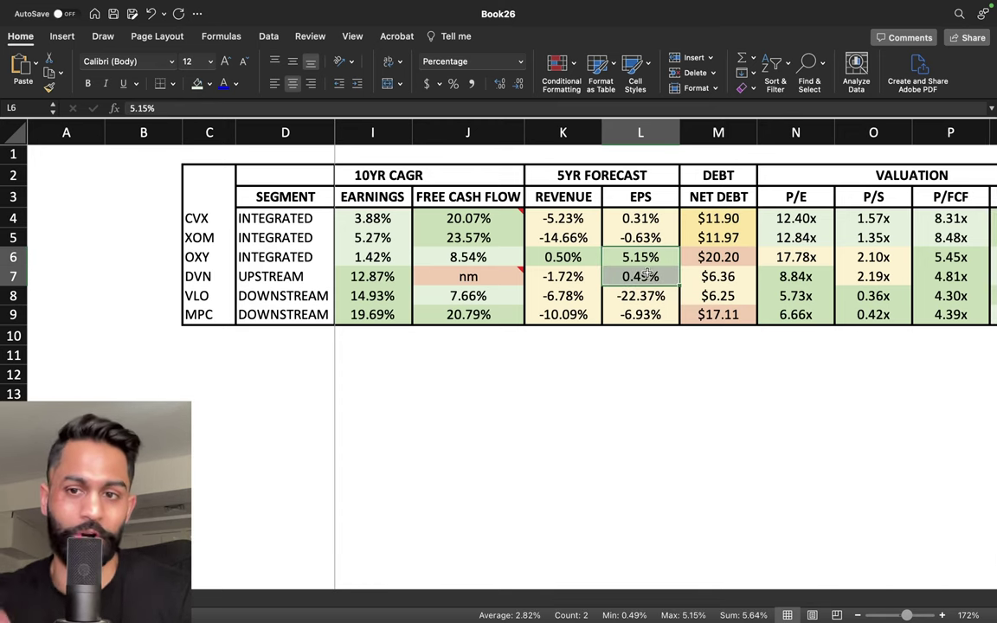
- Check DVN's net debt in M7 and its valuation multiples and dividend yield in N7:Q7
scroll(690, 356, "right", 2)
left_click(663, 275)
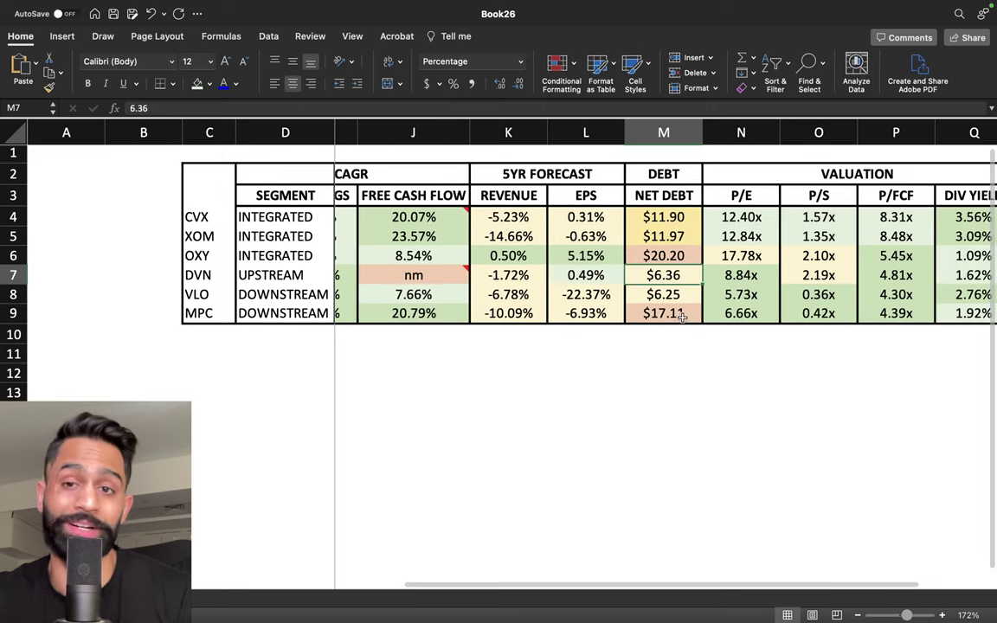
scroll(681, 317, "right", 3)
left_click_drag(589, 274, 743, 278)
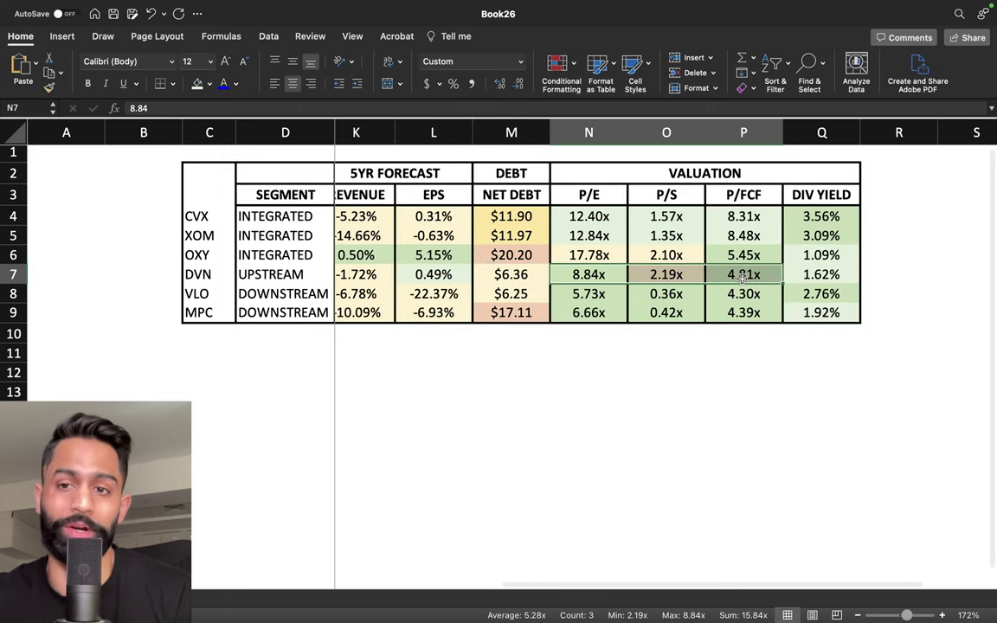
scroll(743, 275, "right", 2)
left_click(782, 277)
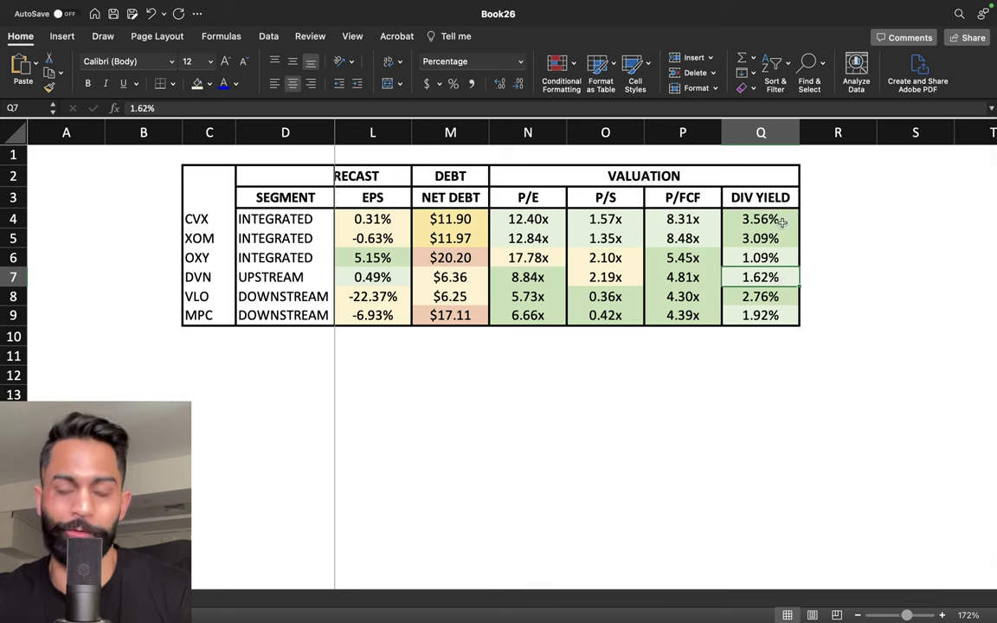
- Highlight the CVX and XOM dividend yields in Q4:Q5 and check their five-year revenue and EPS forecasts in K4:L5
left_click_drag(782, 222, 781, 241)
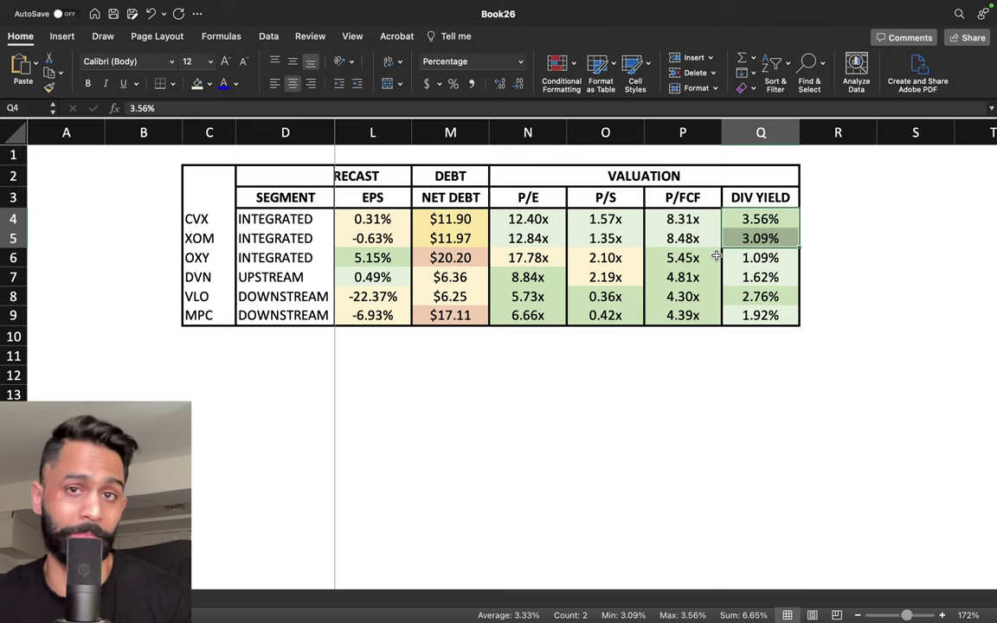
scroll(717, 257, "left", 5)
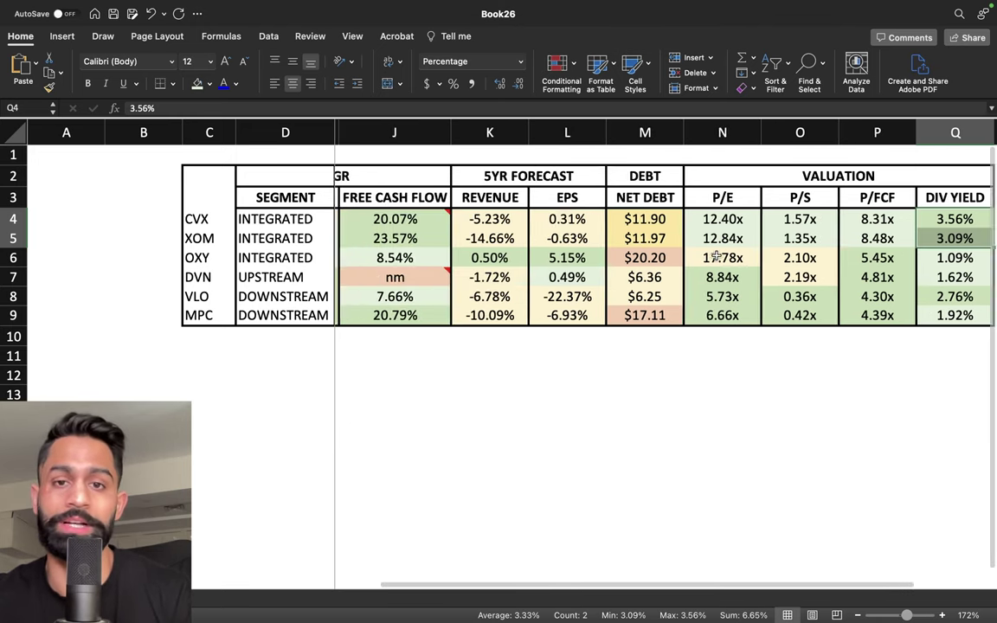
left_click_drag(613, 219, 690, 252)
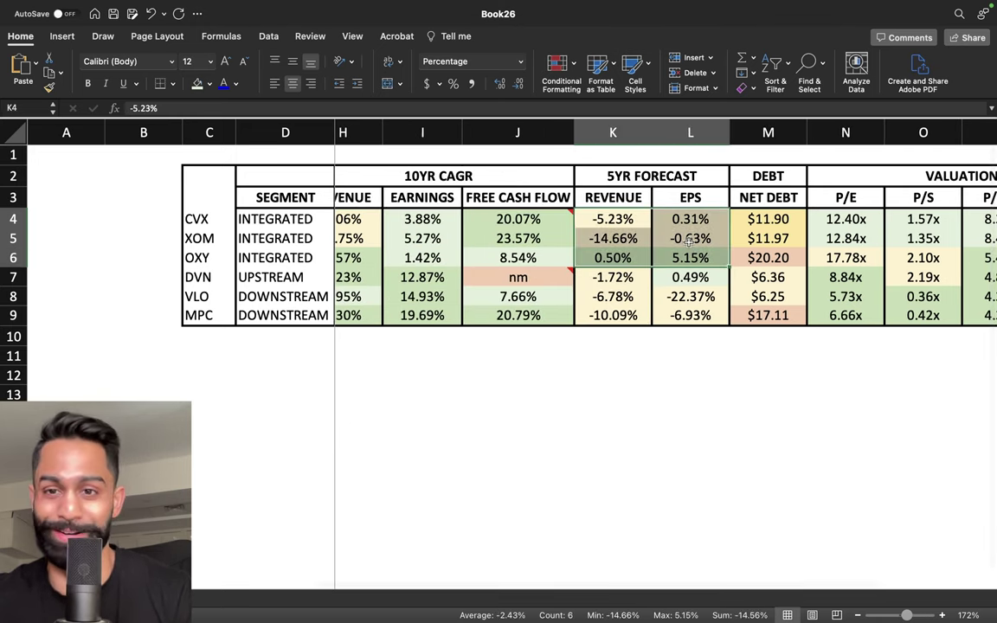
left_click(690, 238)
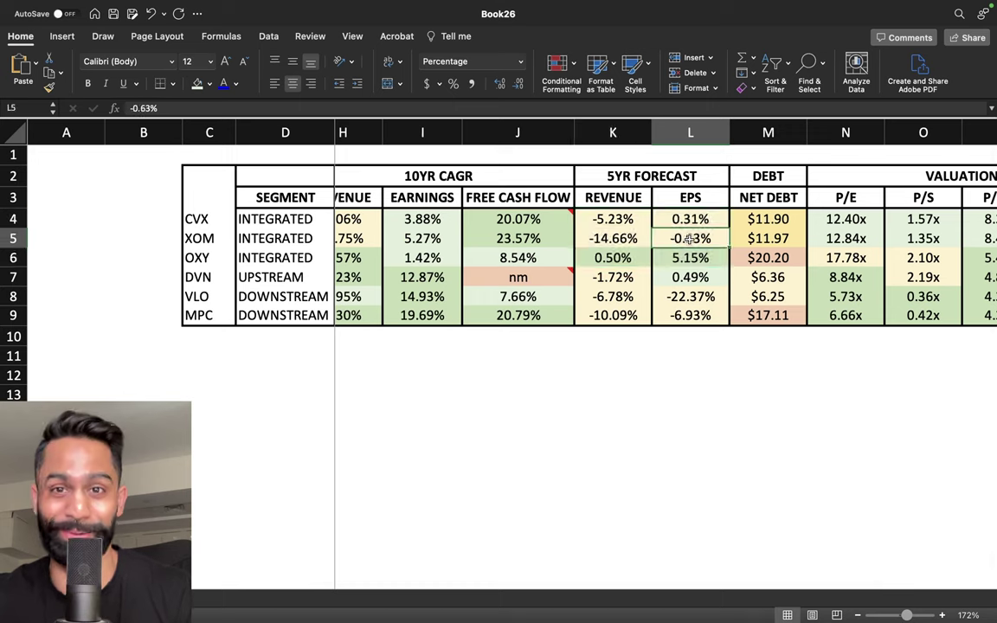
left_click_drag(690, 238, 613, 219)
left_click(613, 219)
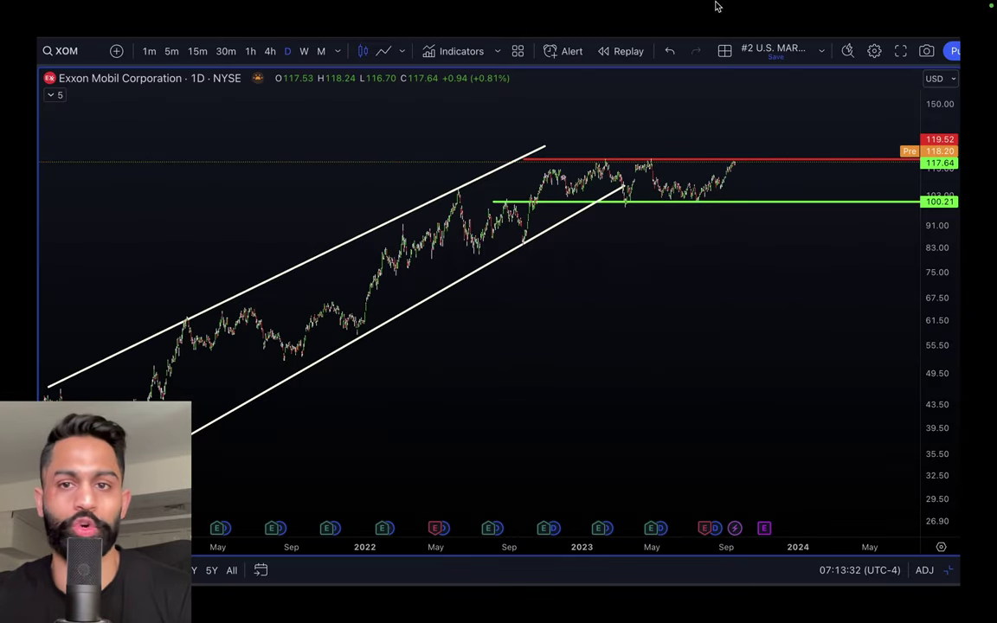
- Switch to the Exxon Mobil chart screenshot in Preview and set up the markup Draw tool with a white line
mouse_move(808, 33)
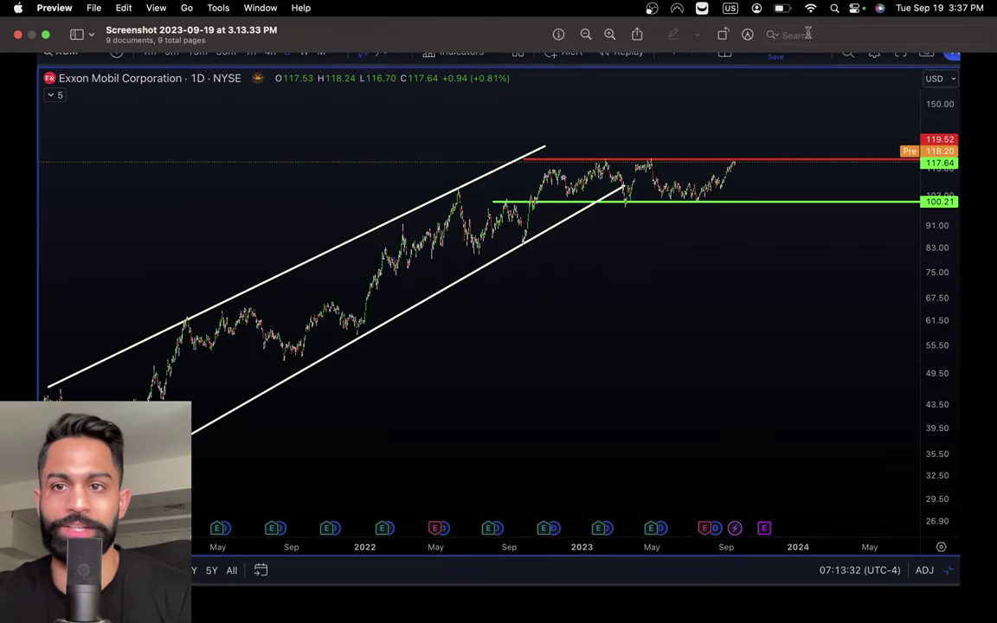
left_click(748, 35)
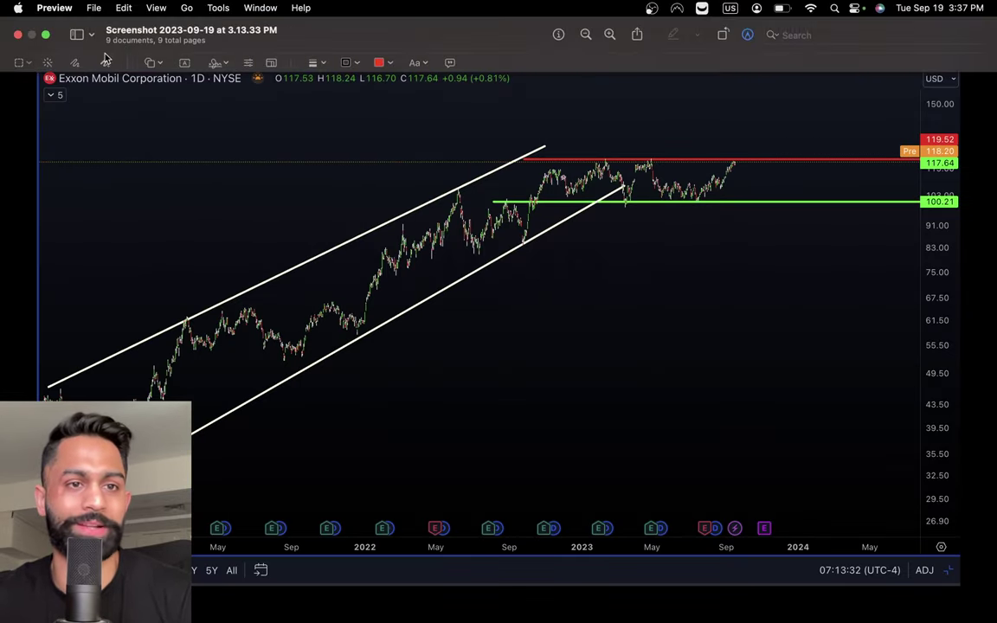
left_click(359, 63)
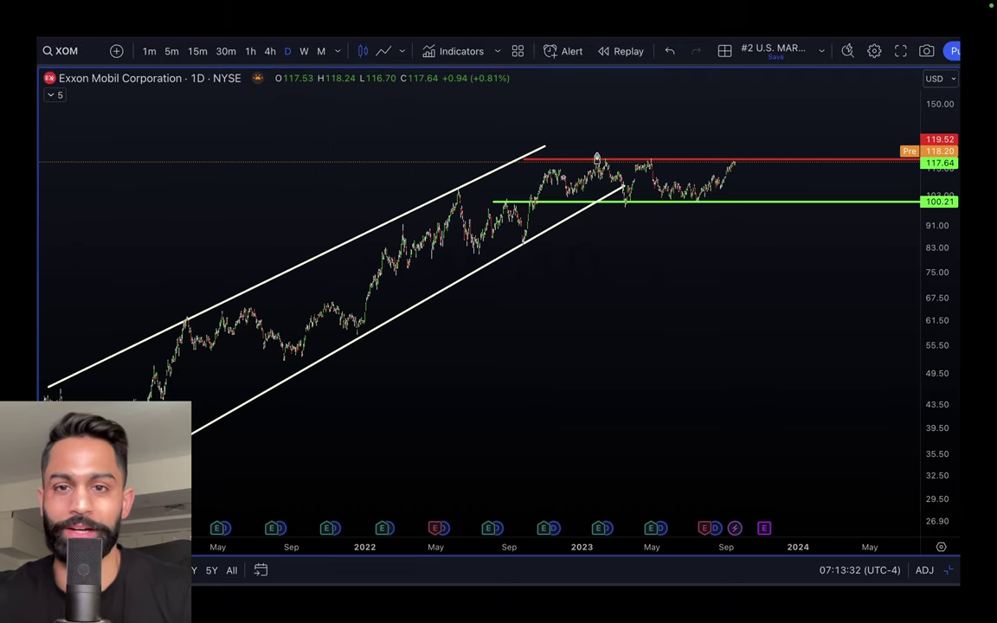
left_click_drag(544, 157, 534, 214)
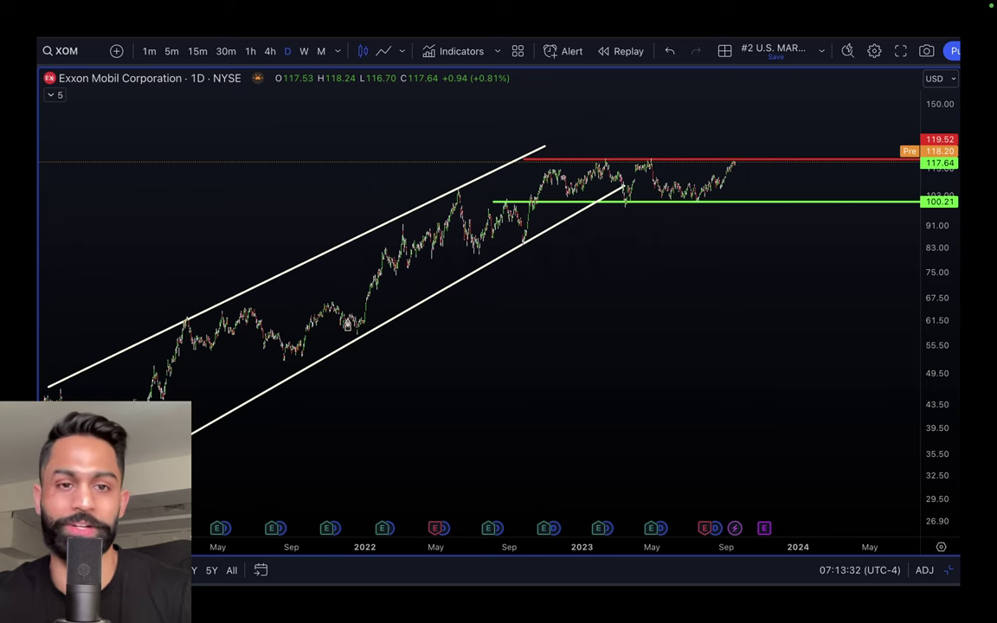
mouse_move(166, 400)
left_mouse_down()
mouse_move(236, 312)
mouse_move(393, 279)
left_mouse_up()
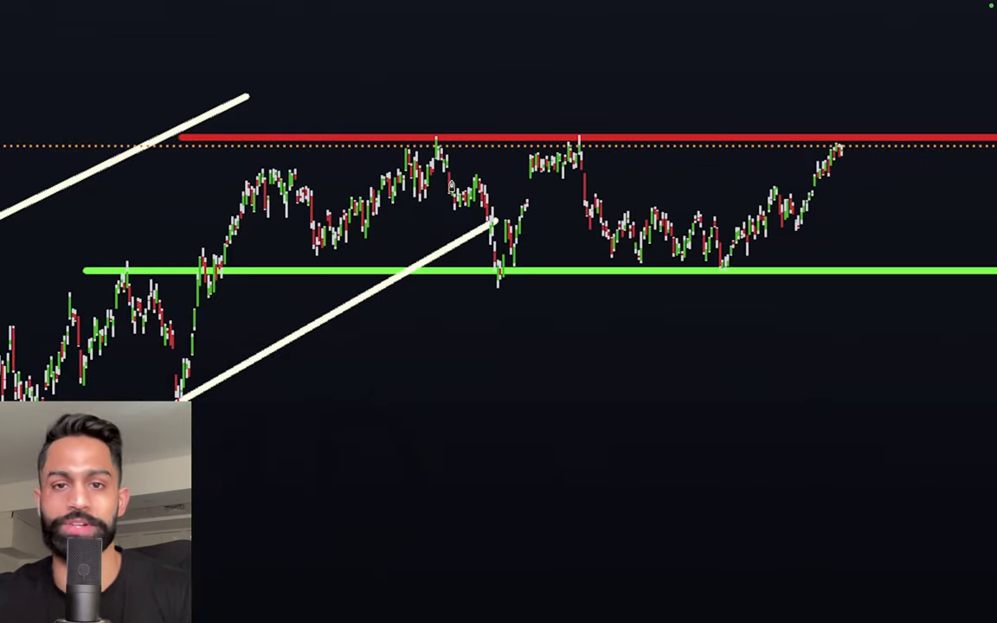
- Circle in white the three 2023 price peaks at the red 119.52 resistance line on the Exxon Mobil chart
left_click_drag(395, 119, 460, 132)
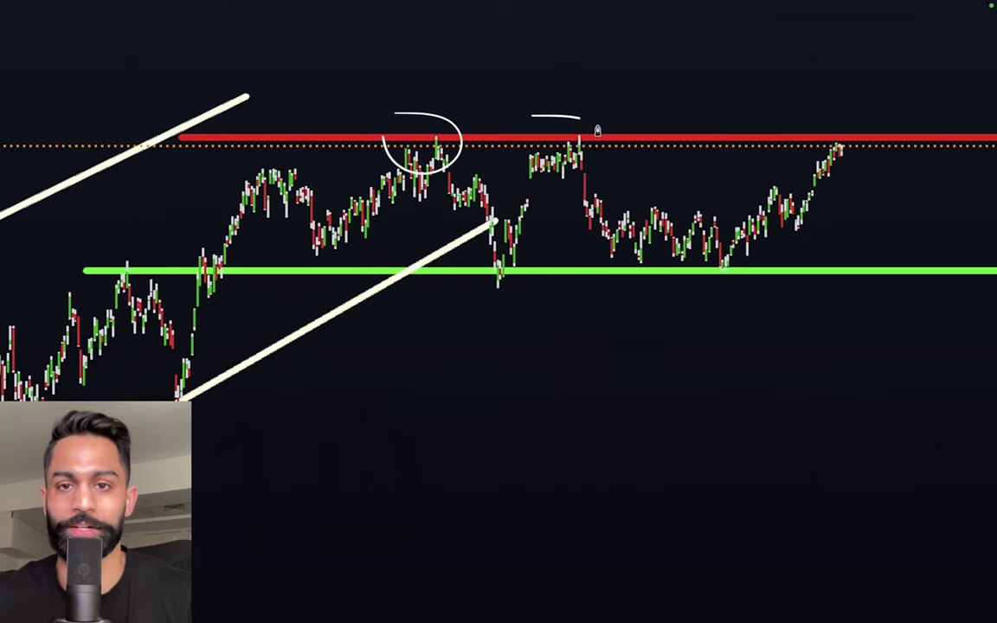
left_click_drag(598, 130, 574, 102)
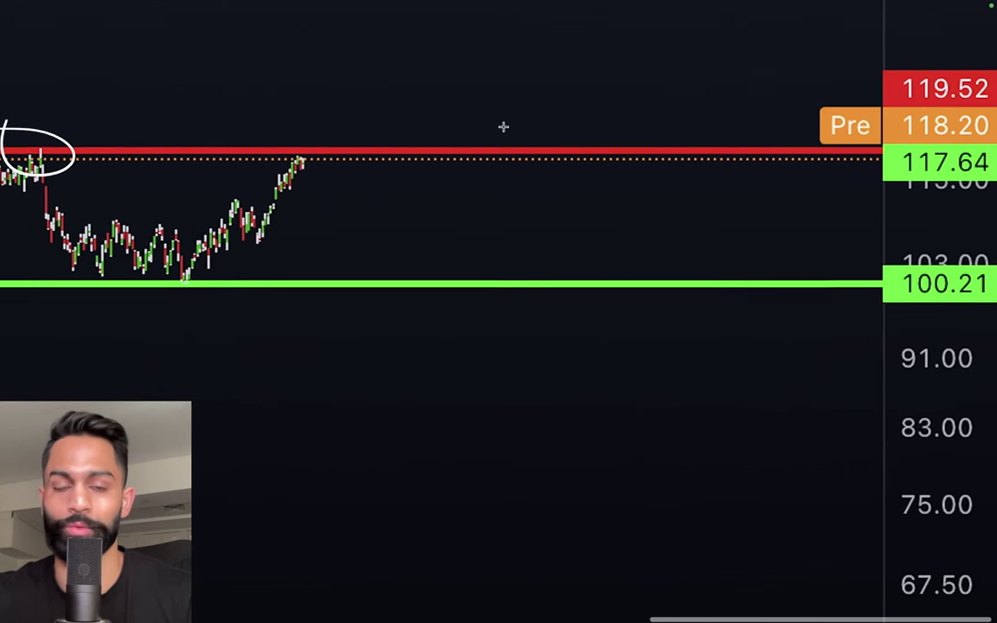
left_click_drag(657, 121, 630, 83)
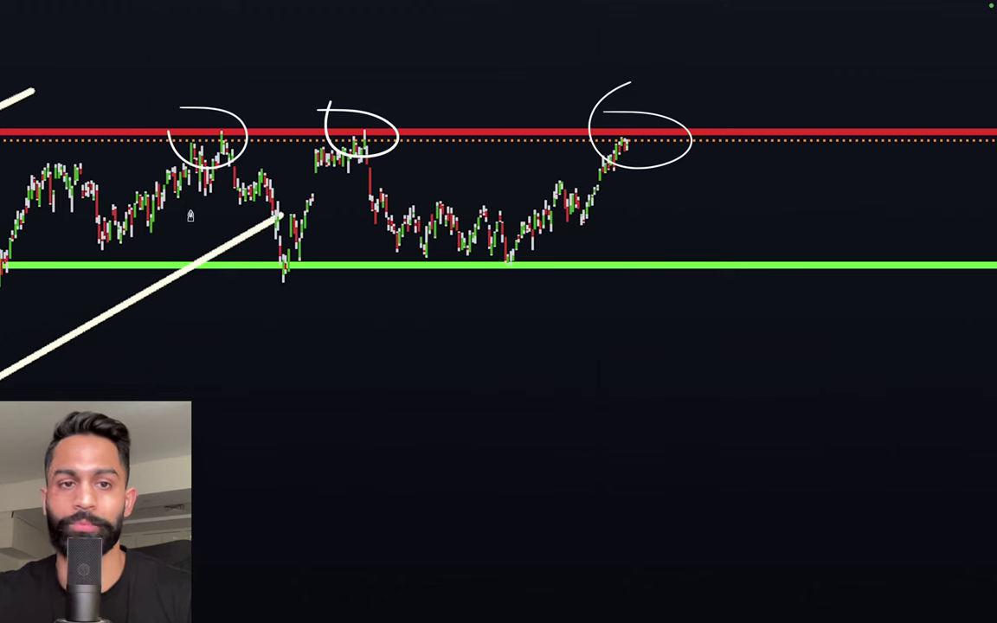
- Circle in white the three groups of lows along the green support line and its 100.21 price label on the Exxon Mobil chart
left_click_drag(75, 250, 156, 256)
left_click_drag(286, 247, 303, 240)
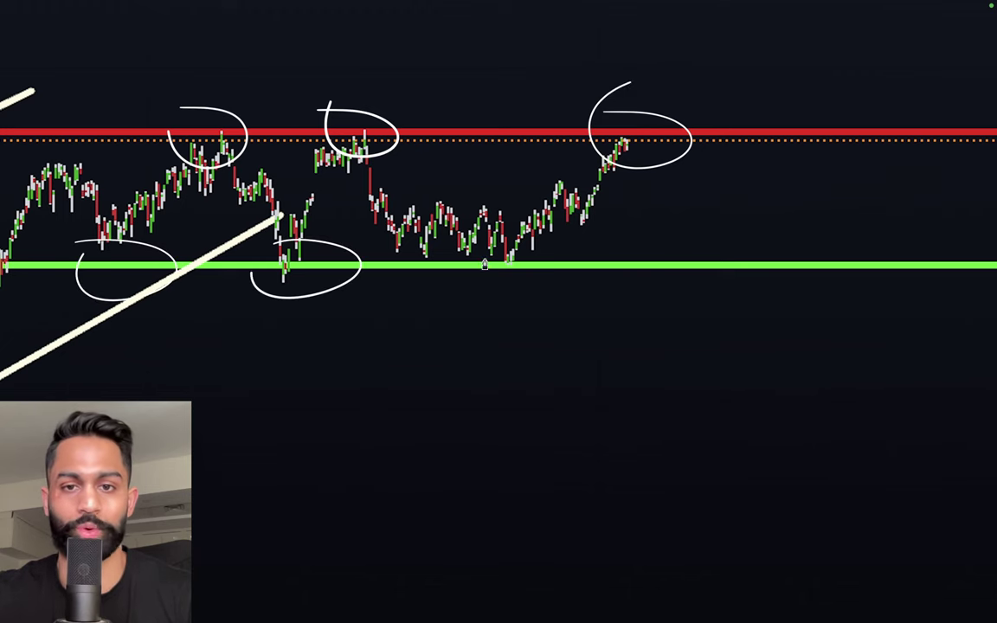
left_click_drag(490, 238, 617, 229)
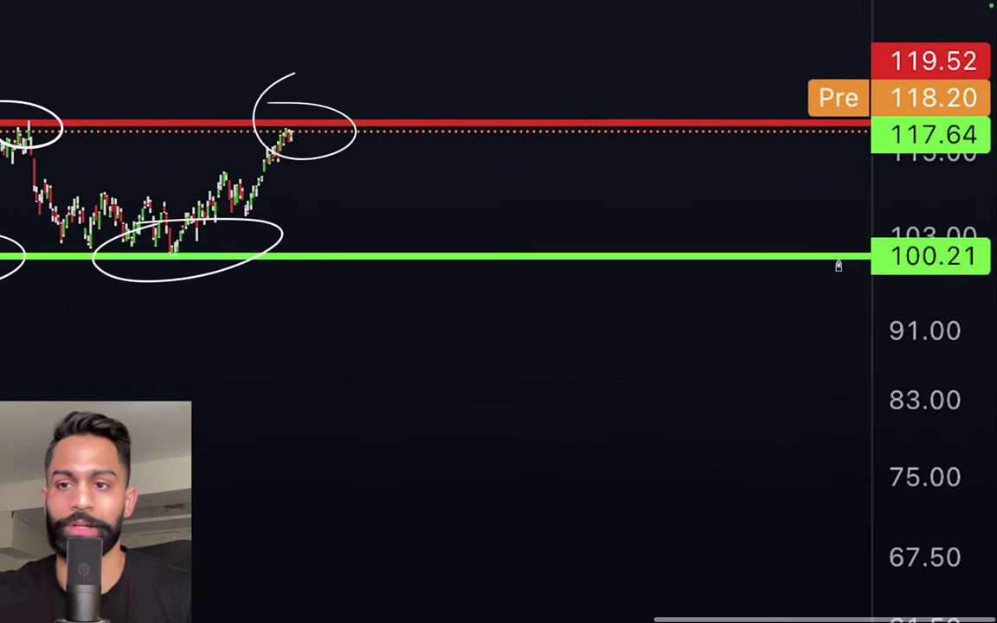
left_click_drag(961, 227, 853, 232)
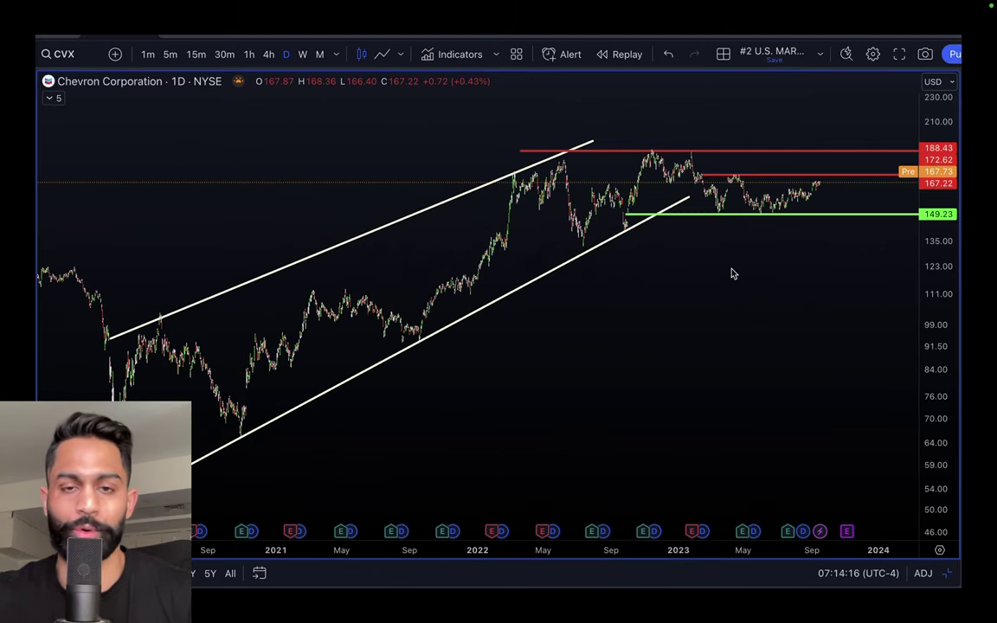
- On the Chevron chart, circle in white the peaks at the red resistance lines and the lows at the green 149.23 support line
mouse_move(873, 6)
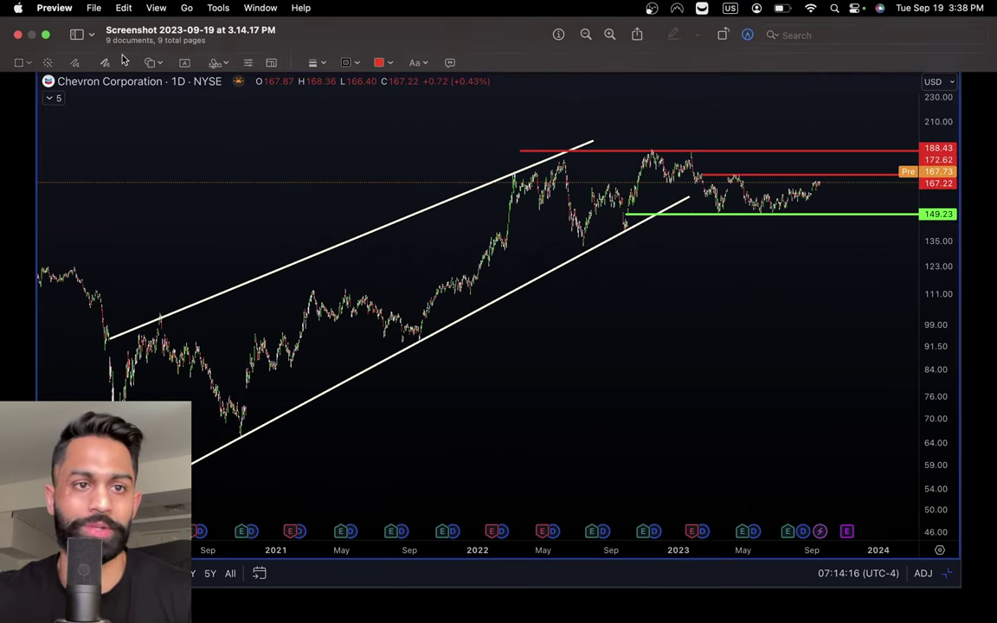
left_click(350, 60)
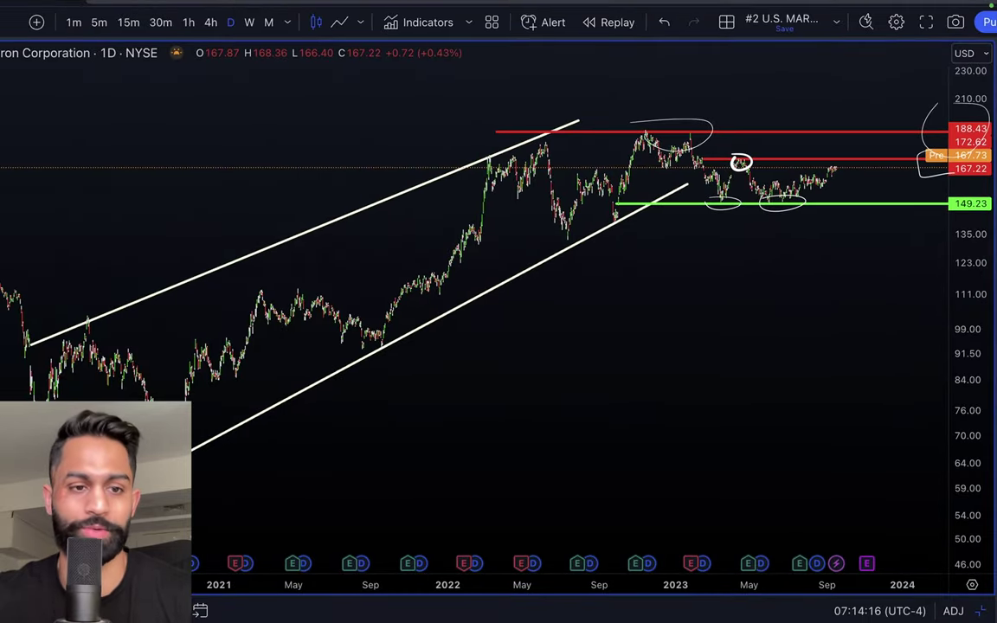
mouse_move(143, 309)
left_mouse_down()
mouse_move(322, 243)
mouse_move(532, 204)
left_mouse_up()
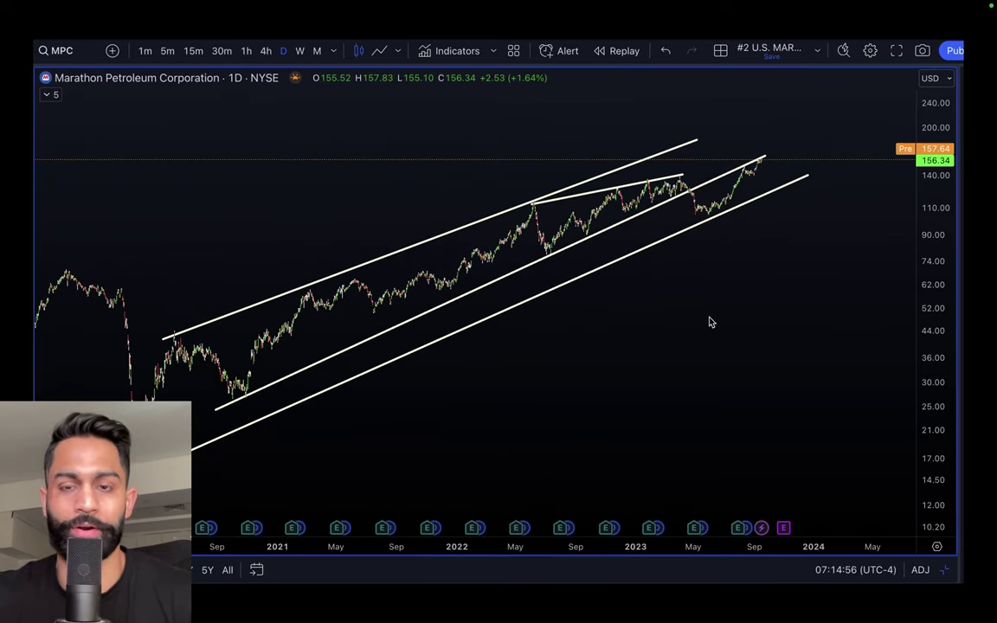
- On the Marathon Petroleum chart, trace the 2022–2023 price swings with a white freehand line and circle the last peak under the upper trendline
mouse_move(632, 5)
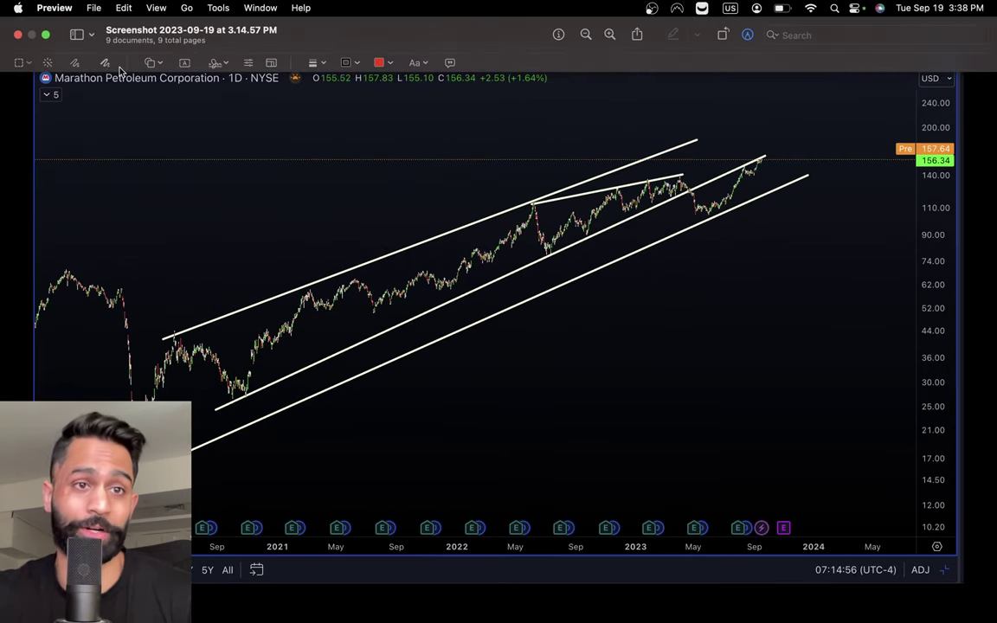
left_click(364, 63)
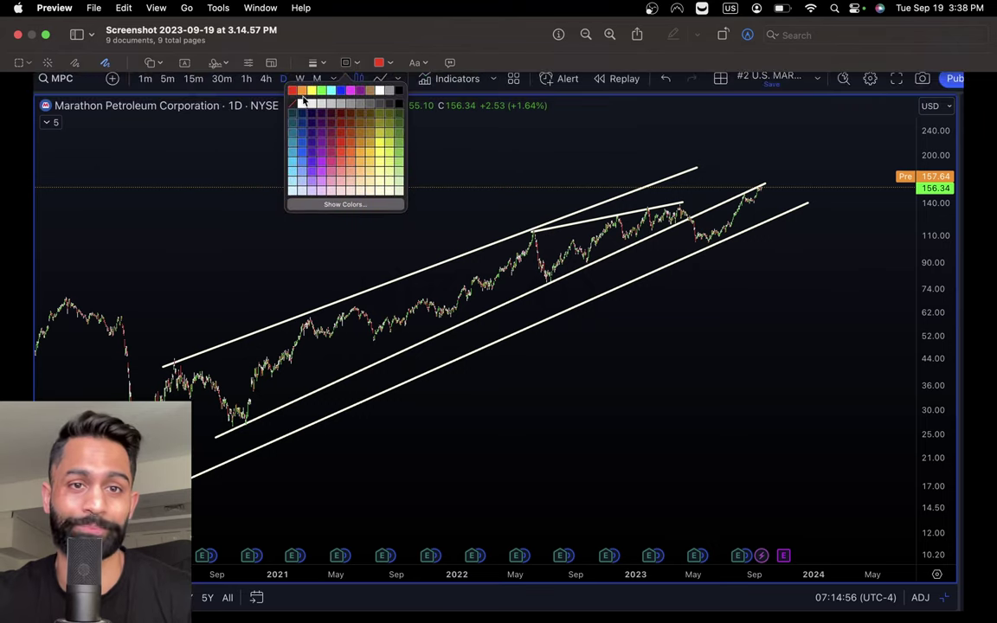
mouse_move(206, 330)
left_mouse_down()
mouse_move(359, 260)
mouse_move(495, 247)
mouse_move(712, 182)
left_mouse_up()
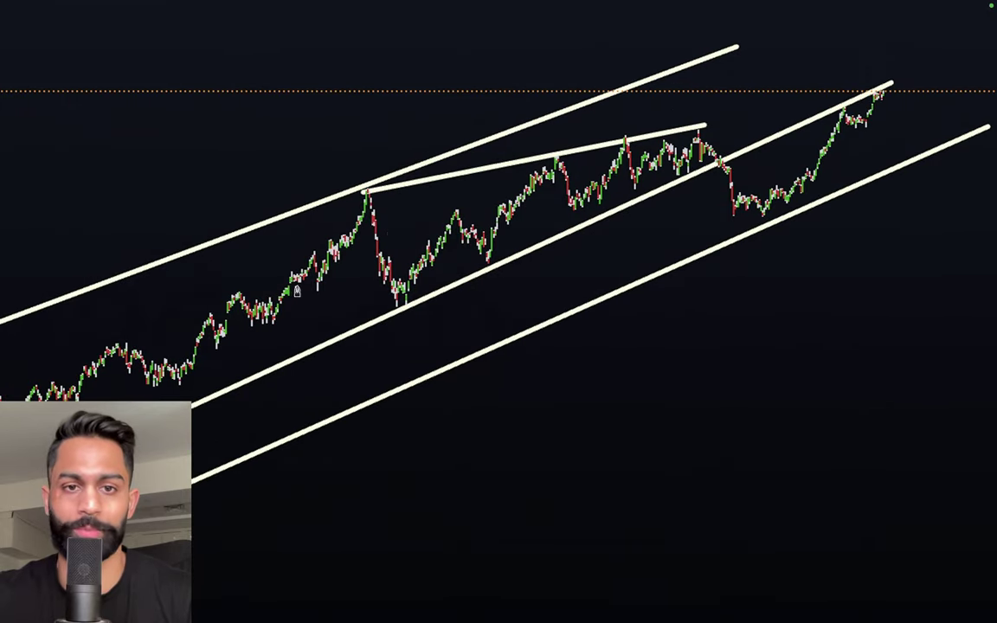
mouse_move(296, 291)
left_mouse_down()
mouse_move(374, 221)
mouse_move(438, 217)
mouse_move(627, 140)
mouse_move(702, 167)
mouse_move(704, 121)
left_mouse_up()
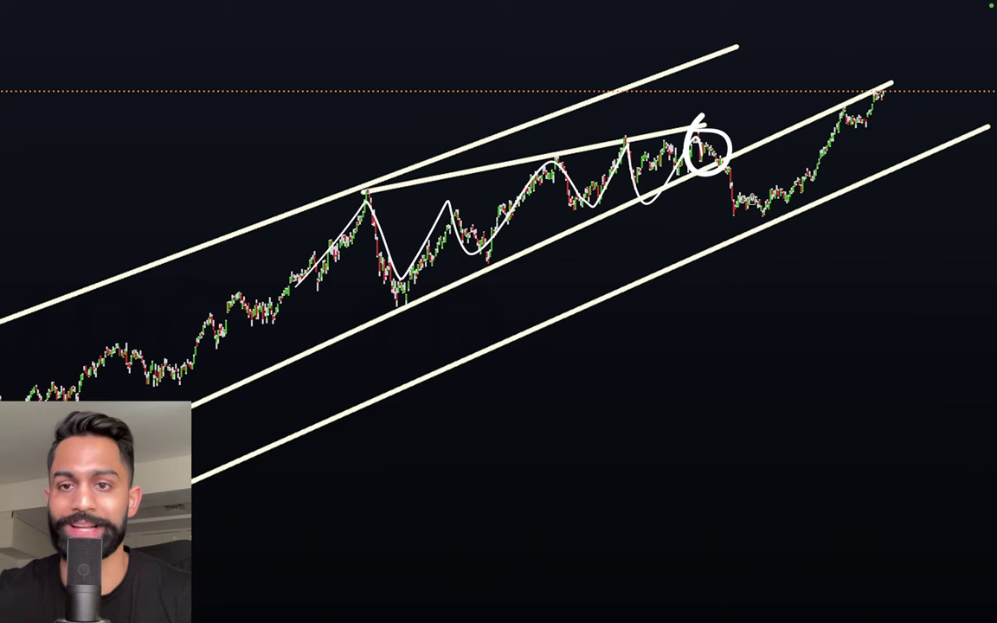
- Draw a white horizontal support line under Marathon Petroleum's mid-2023 lows and circle the 110.00 value on the price axis
left_click_drag(792, 250, 551, 224)
left_click_drag(426, 207, 742, 207)
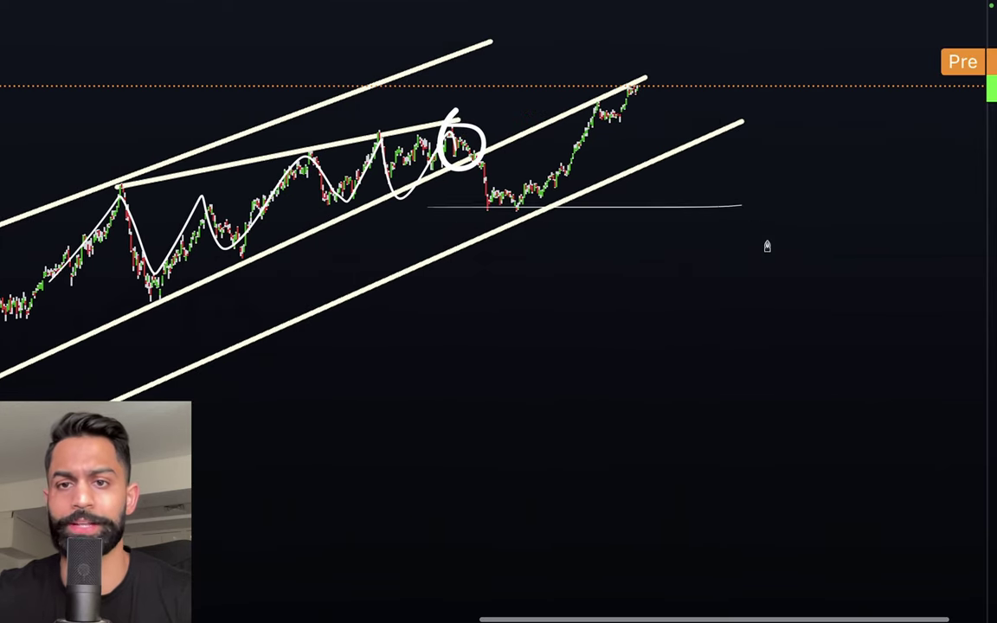
left_click_drag(897, 179, 899, 226)
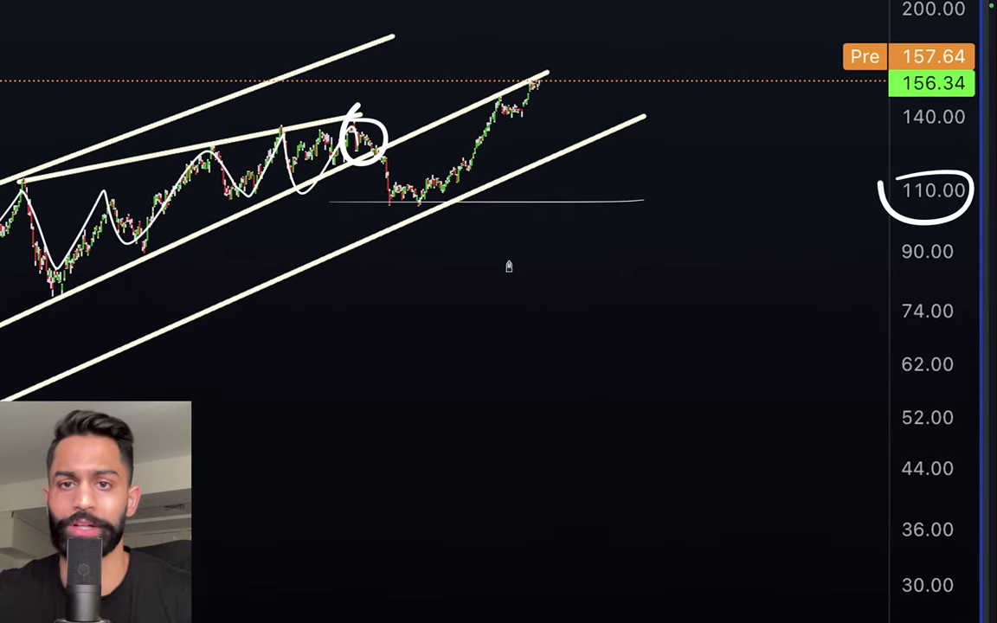
- Draw a white upward arrow along Marathon Petroleum's rebound from the 2023 lows and mark the current price labels on the axis
mouse_move(500, 247)
left_mouse_down()
mouse_move(622, 147)
mouse_move(492, 250)
left_mouse_up()
left_click_drag(548, 237, 693, 106)
left_click_drag(632, 145, 689, 149)
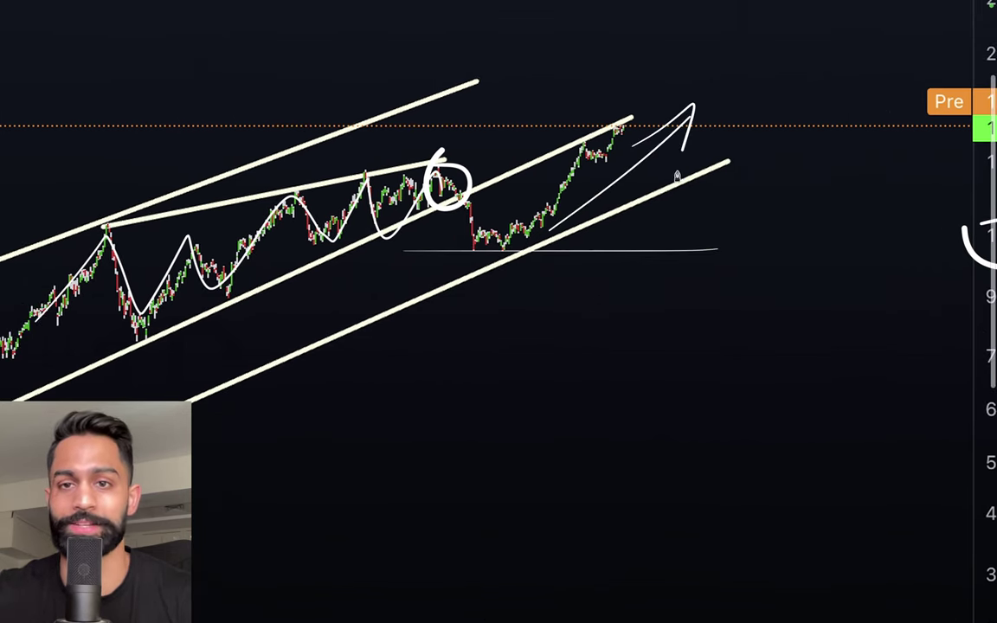
mouse_move(933, 72)
left_mouse_down()
mouse_move(828, 149)
mouse_move(929, 172)
left_mouse_up()
scroll(600, 223, "left", 5)
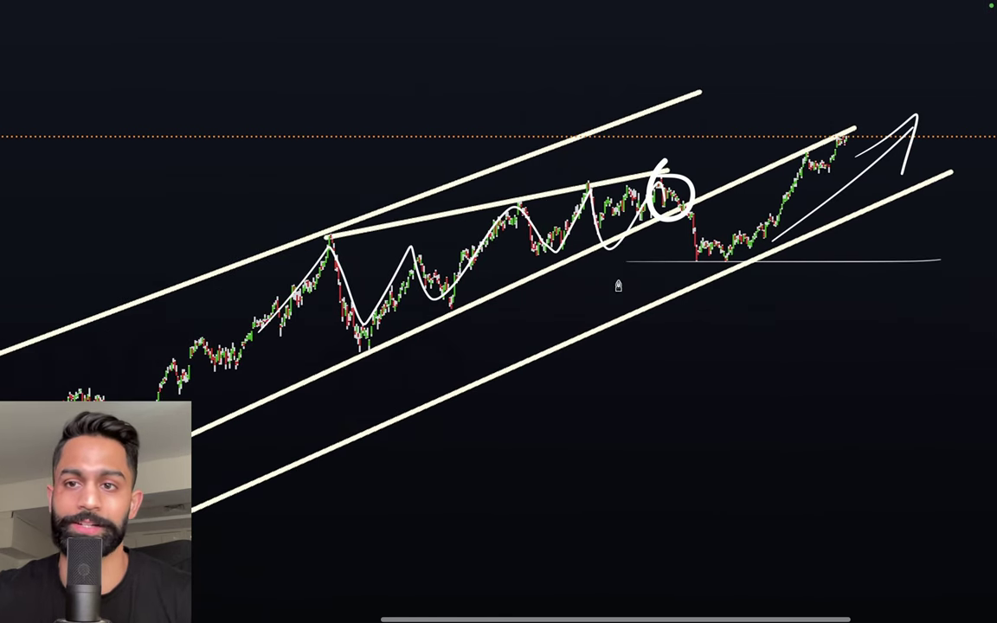